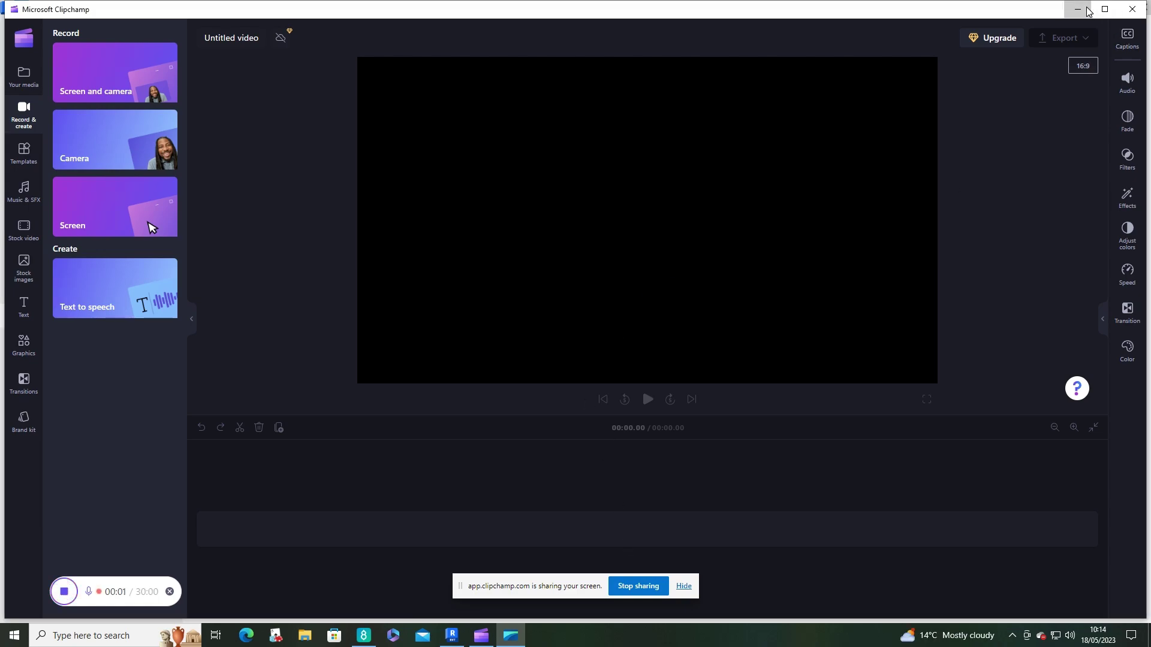
Step: Create a new family from the Metric Door.rft template
click(1086, 10)
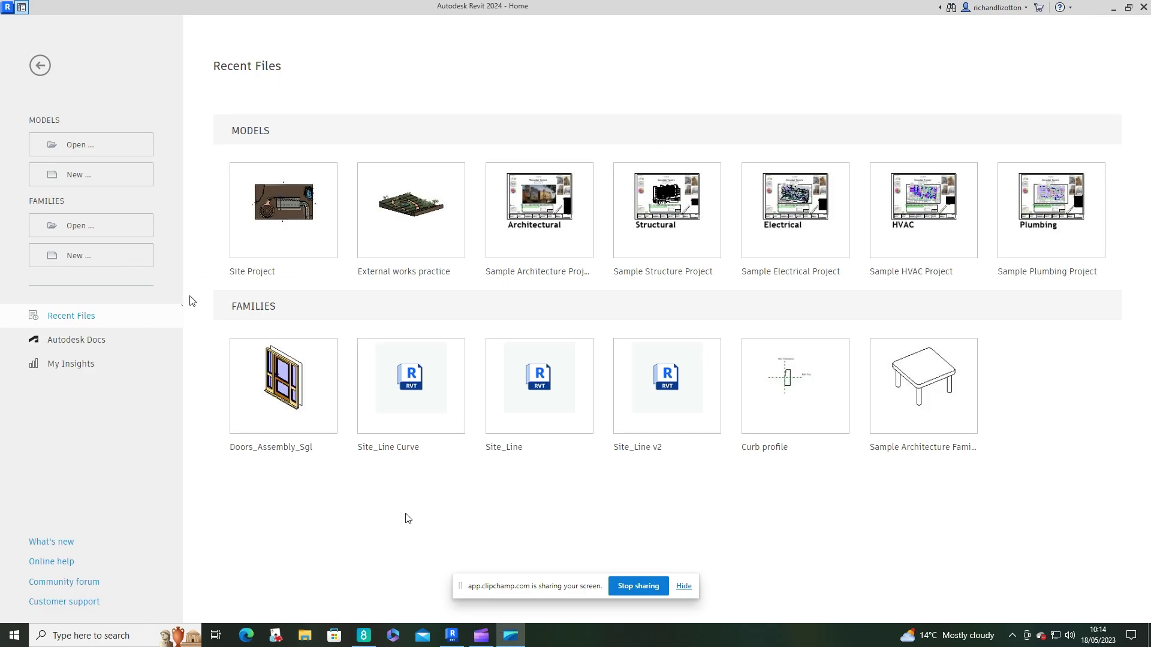
click(84, 259)
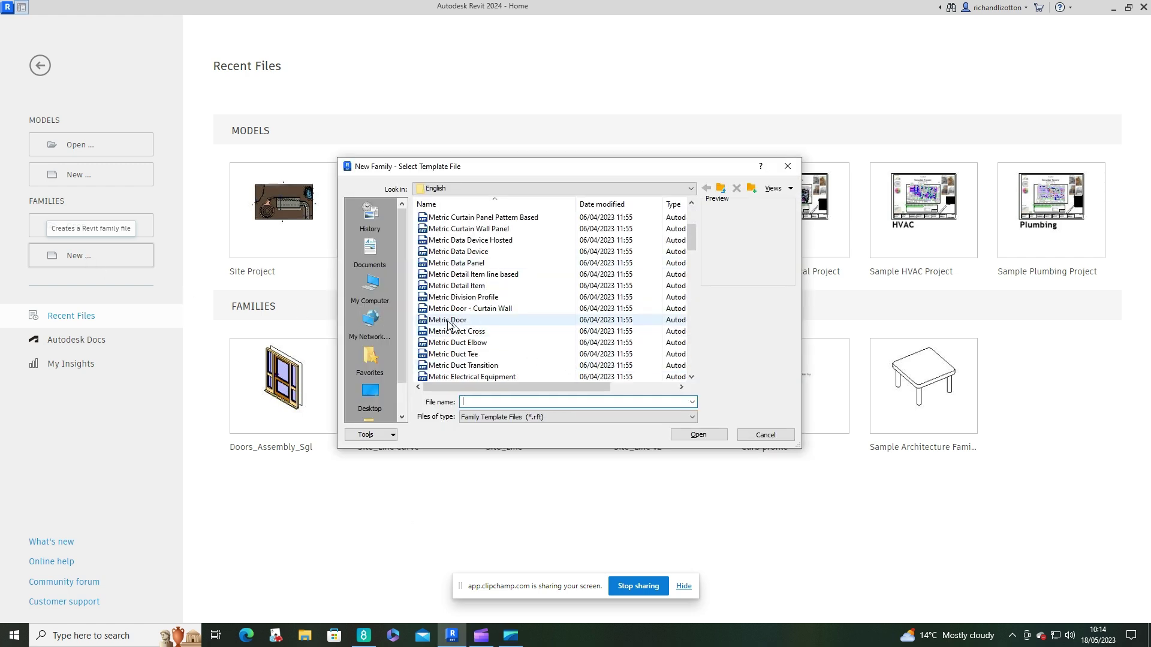
click(449, 321)
click(697, 435)
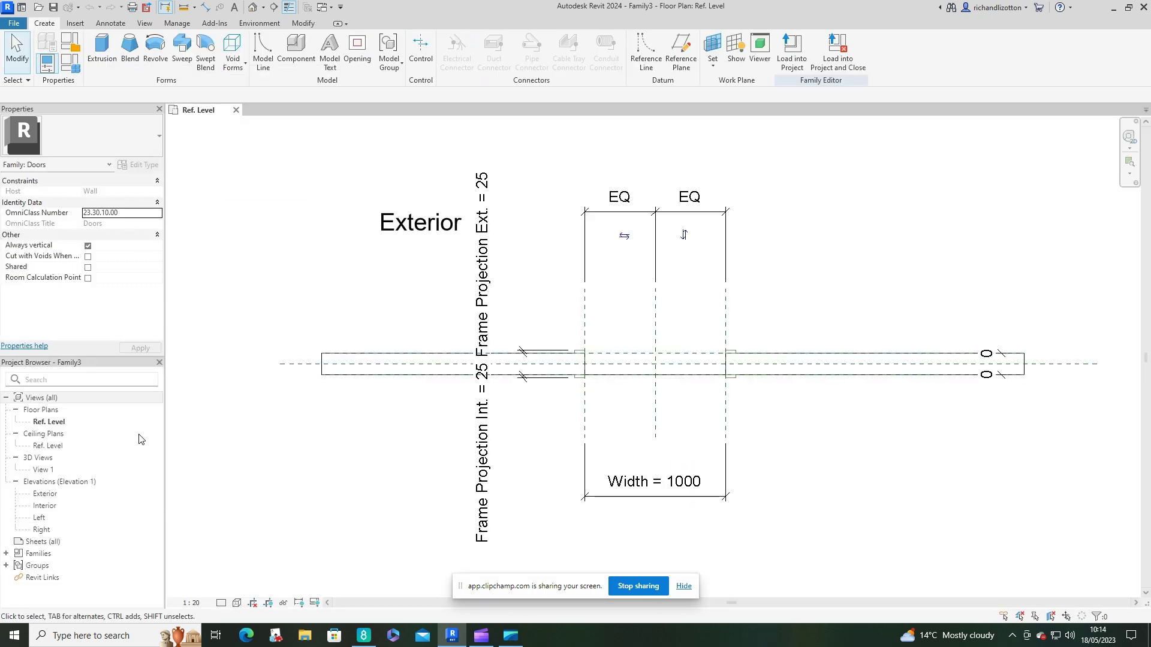
Step: Delete both diagonal swing lines in the Exterior elevation
double_click(43, 470)
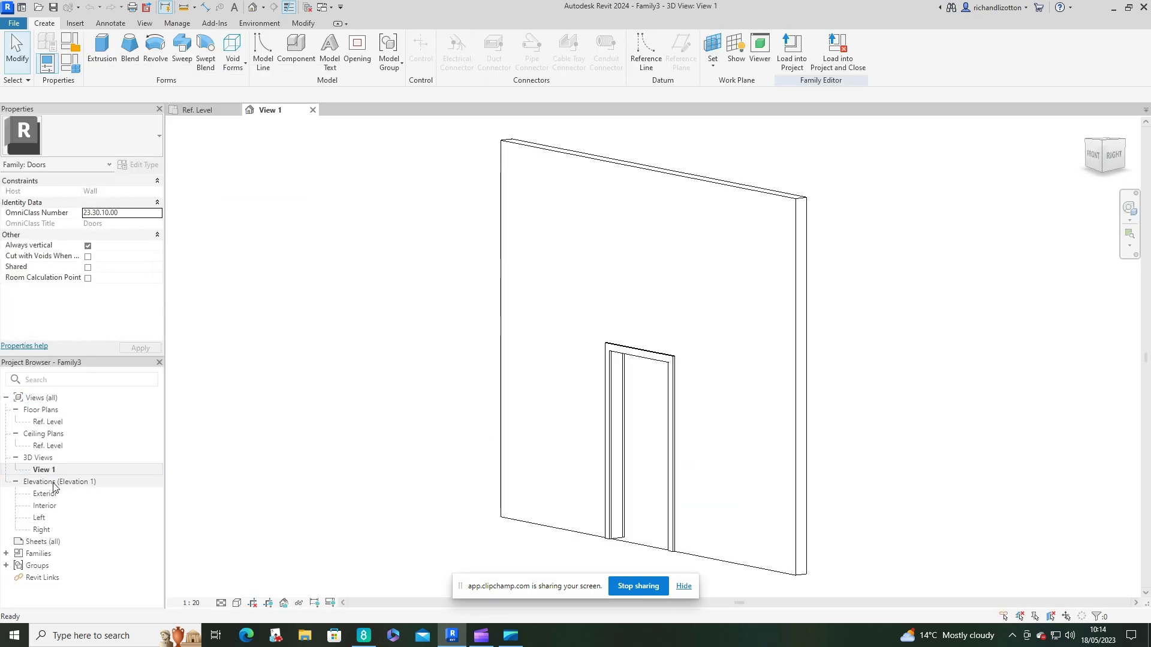
double_click(47, 494)
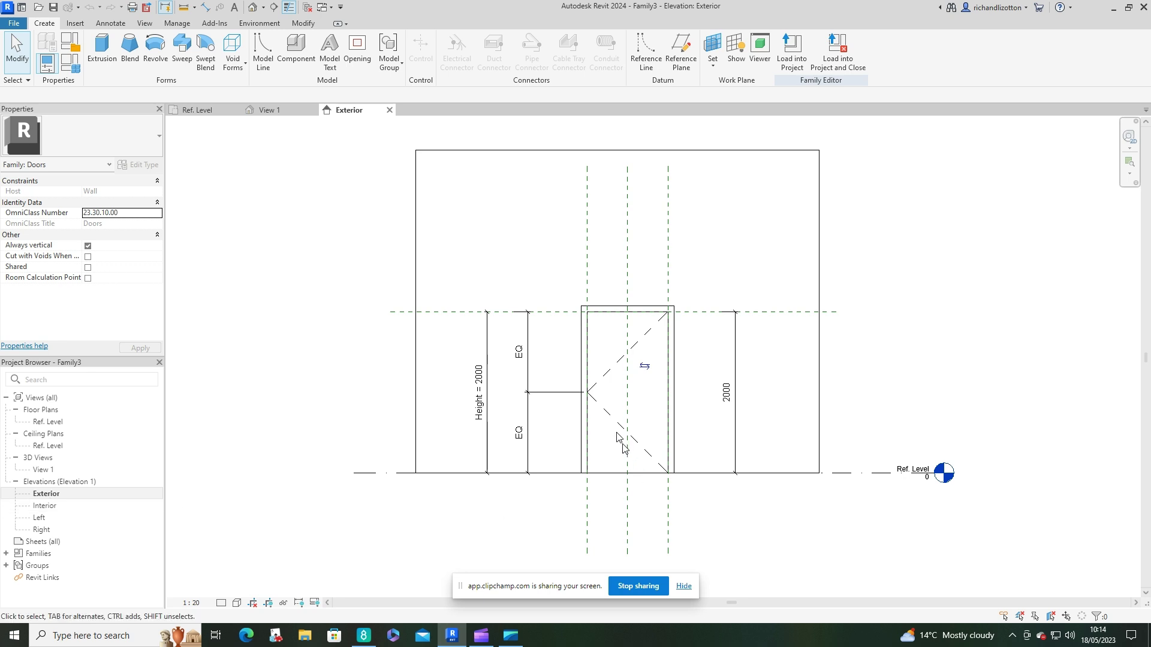
key(Tab)
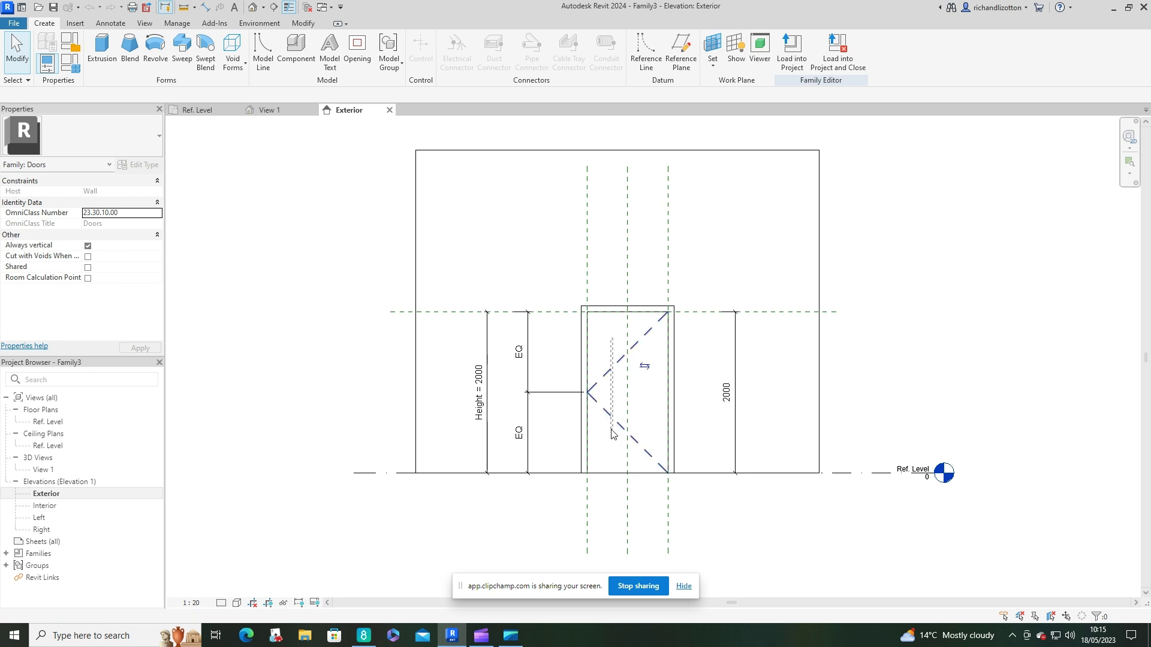
click(608, 415)
key(Delete)
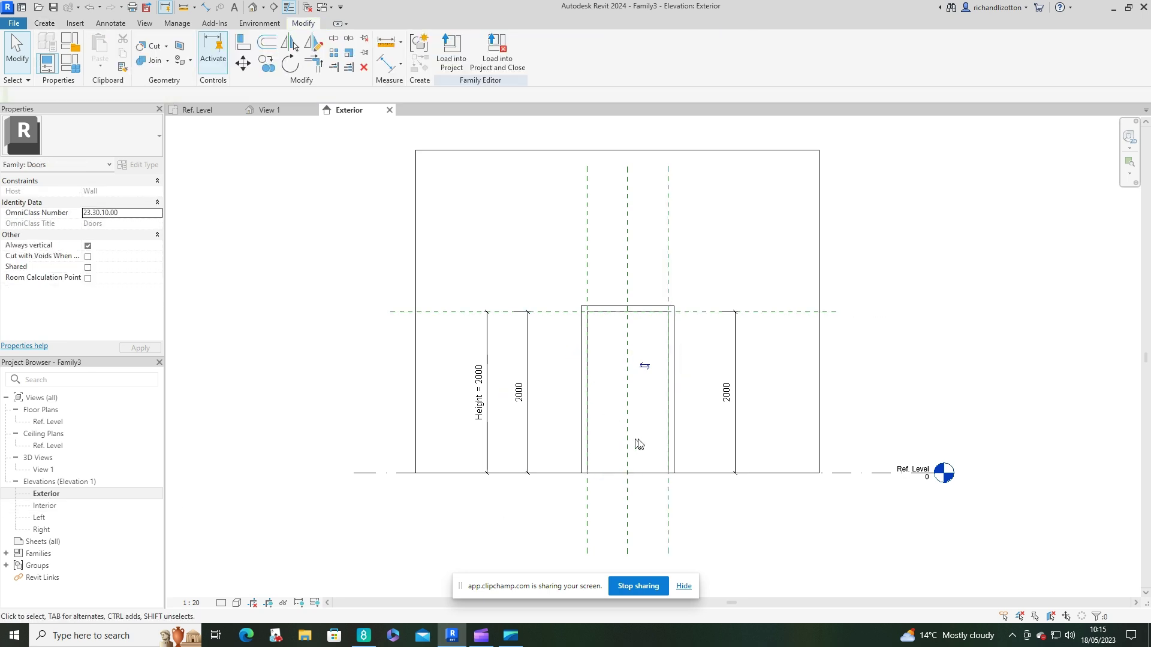
middle_drag(640, 443, 578, 452)
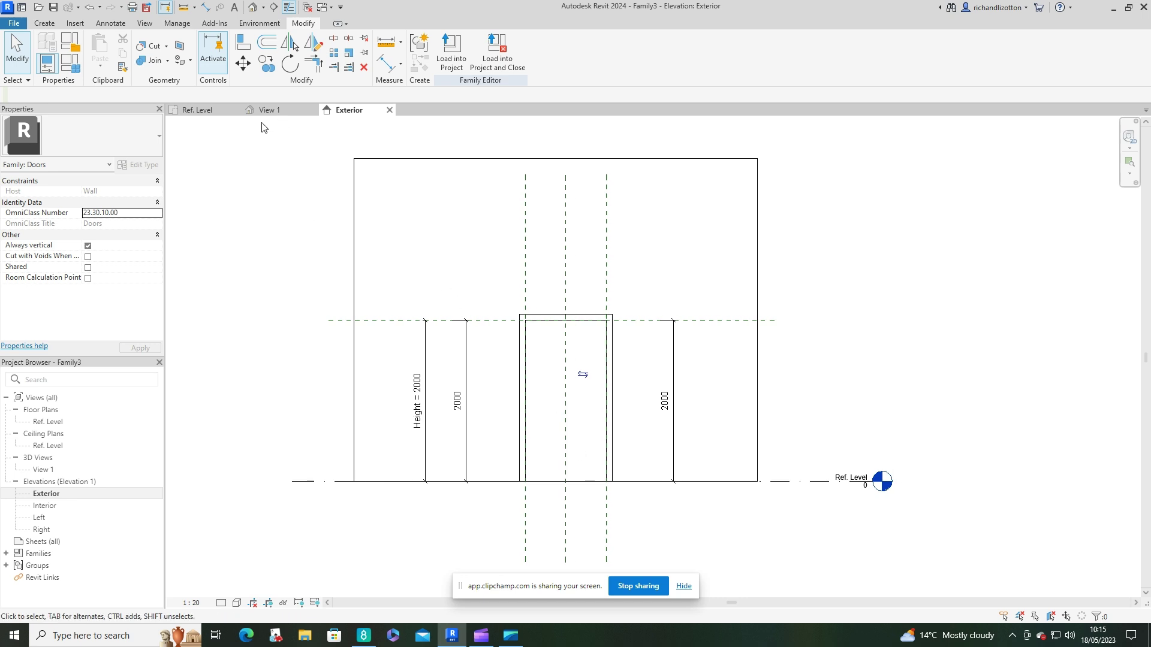
Step: Delete the upper and lower frame/mullion extrusions in the Ref. Level plan
click(199, 110)
scroll(680, 399, up, 4)
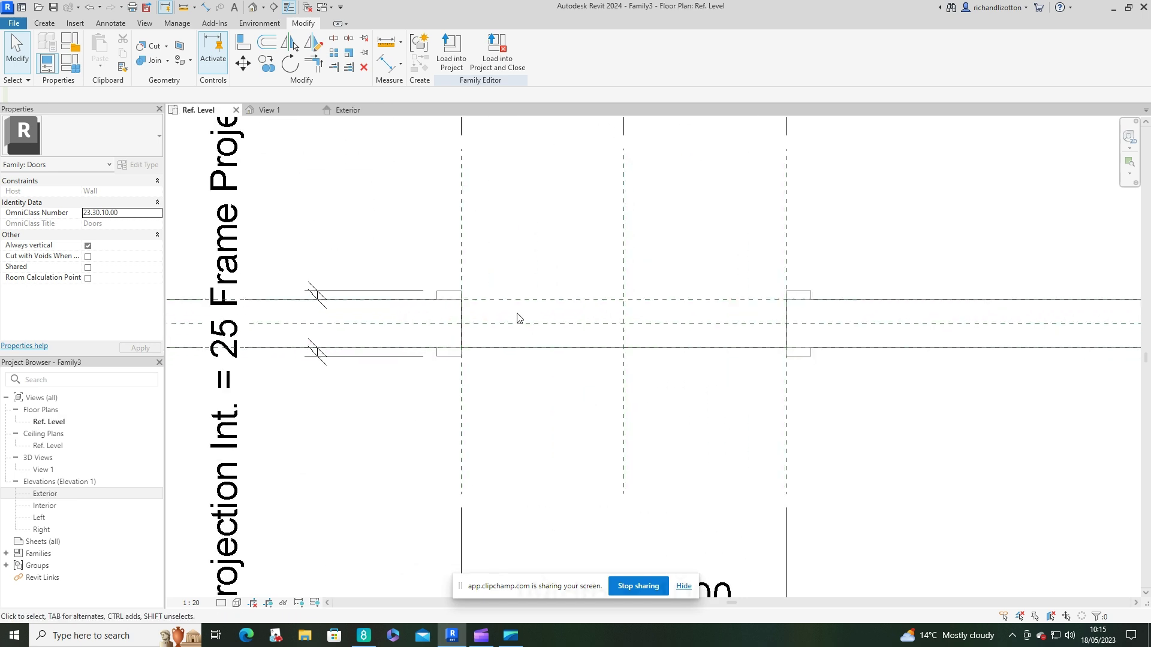
click(443, 292)
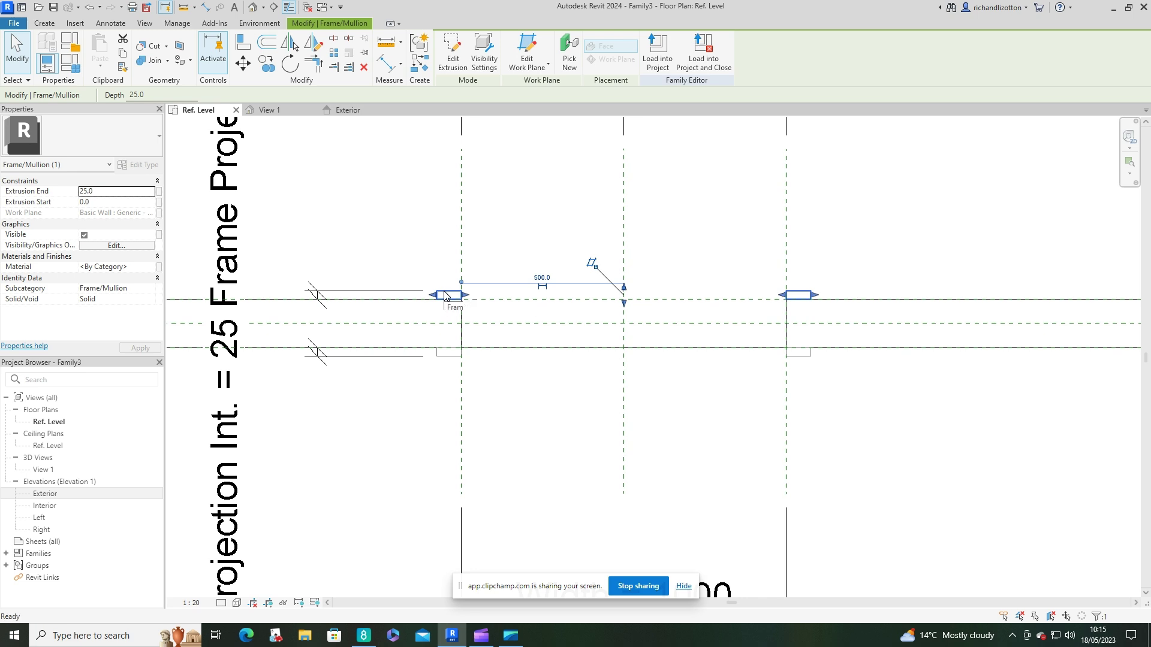
key(Delete)
click(452, 358)
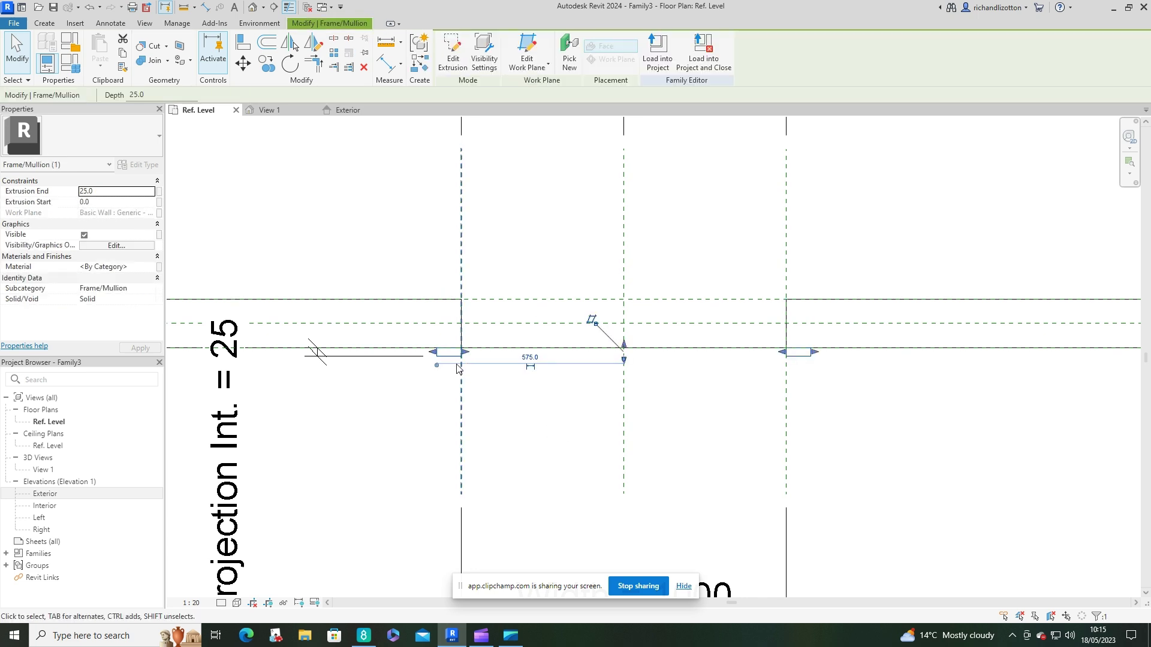
key(Delete)
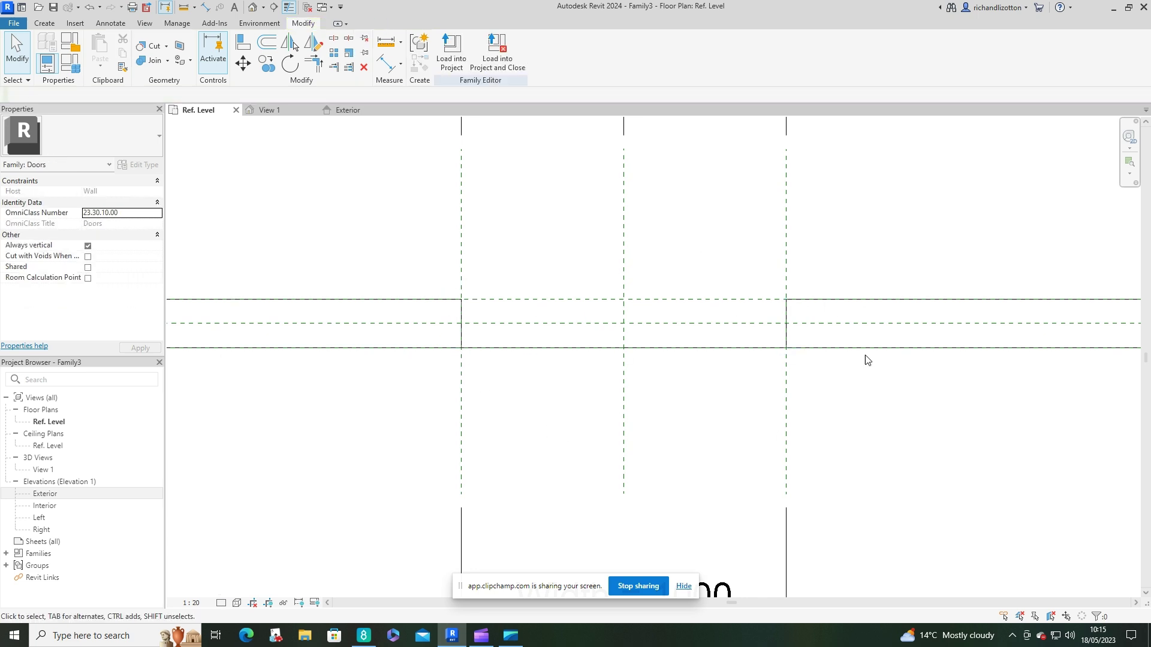
middle_drag(640, 392, 588, 381)
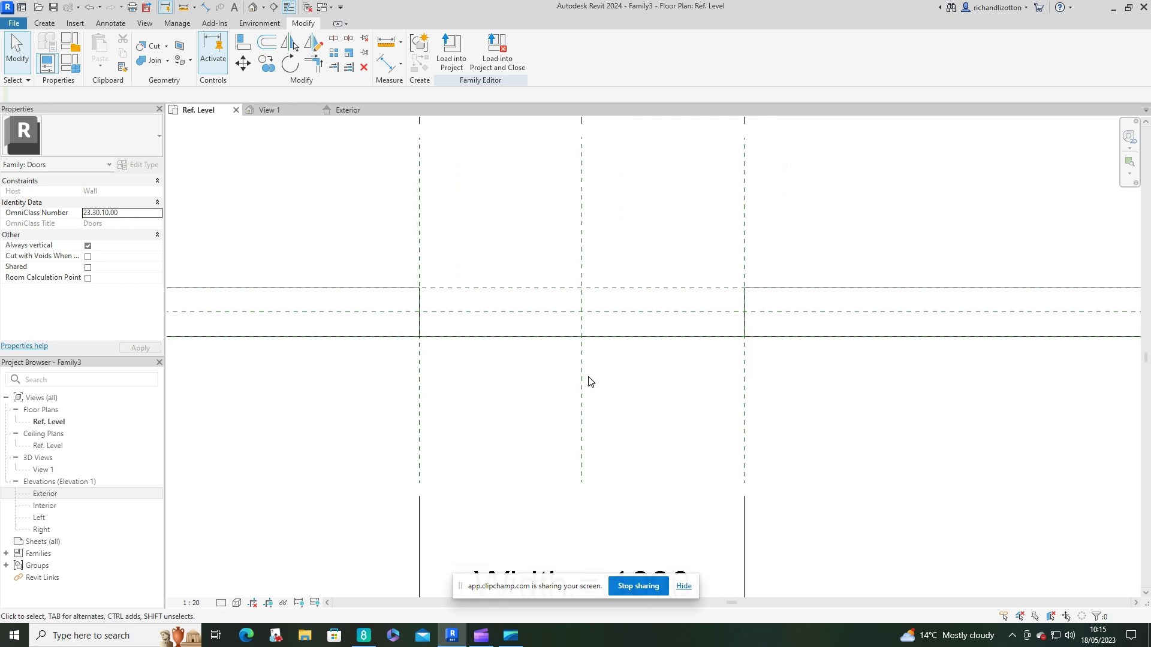
Step: Edit the opening cut's sketch in the Exterior elevation and remove its flat top line
click(349, 110)
scroll(591, 476, up, 1)
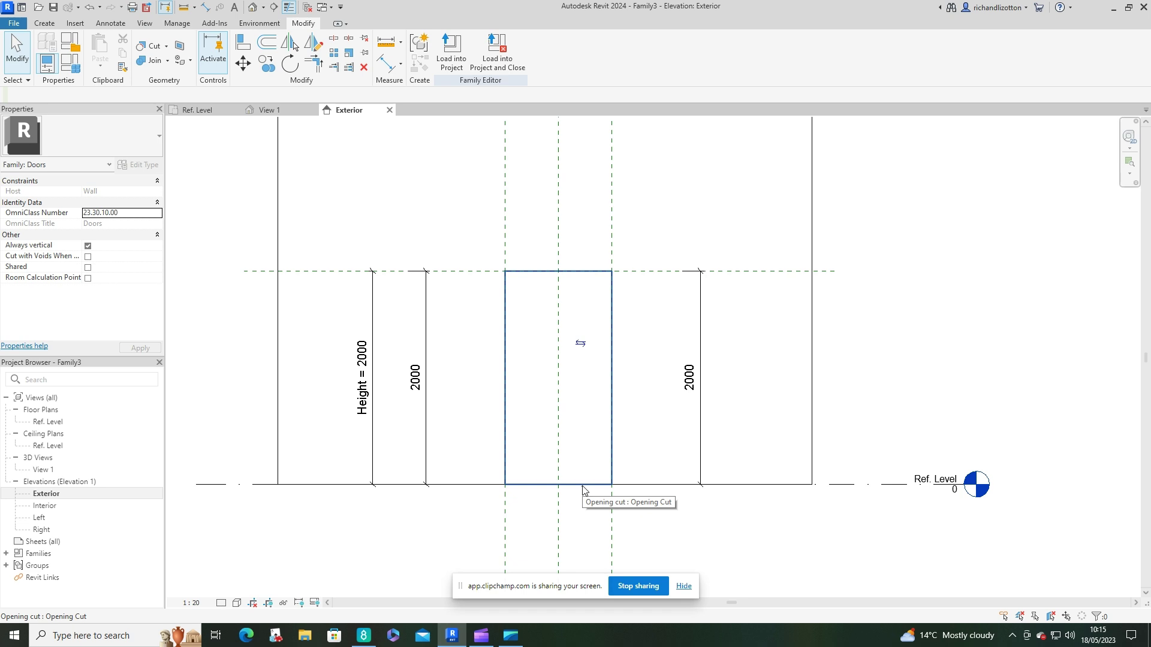
click(583, 487)
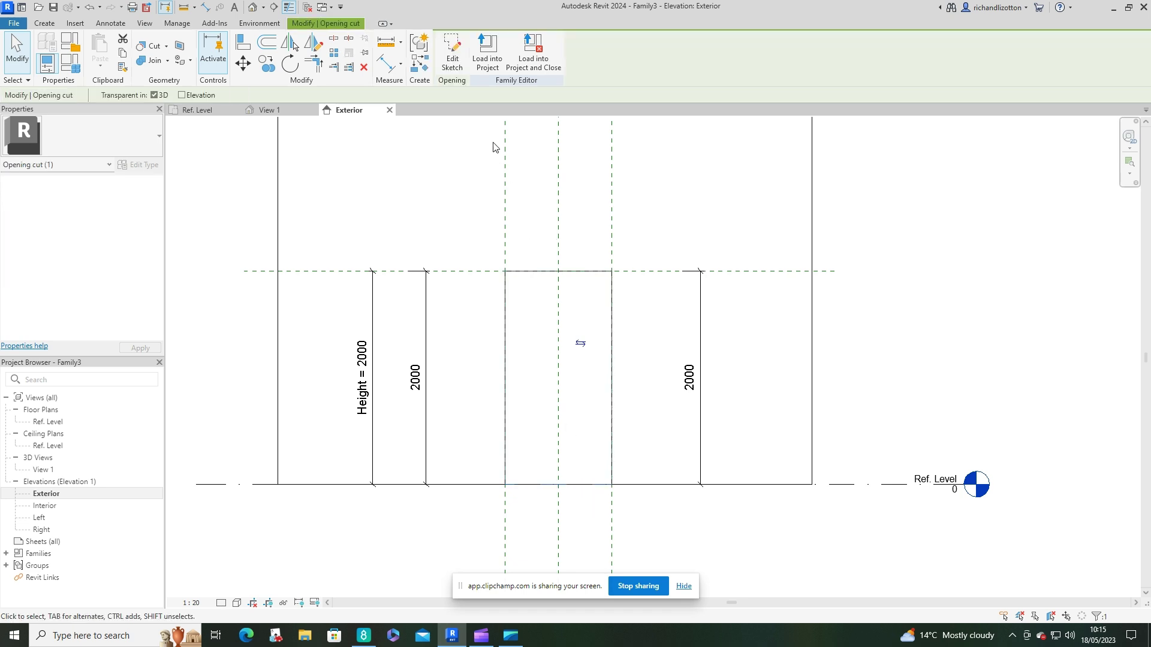
key(e)
key(s)
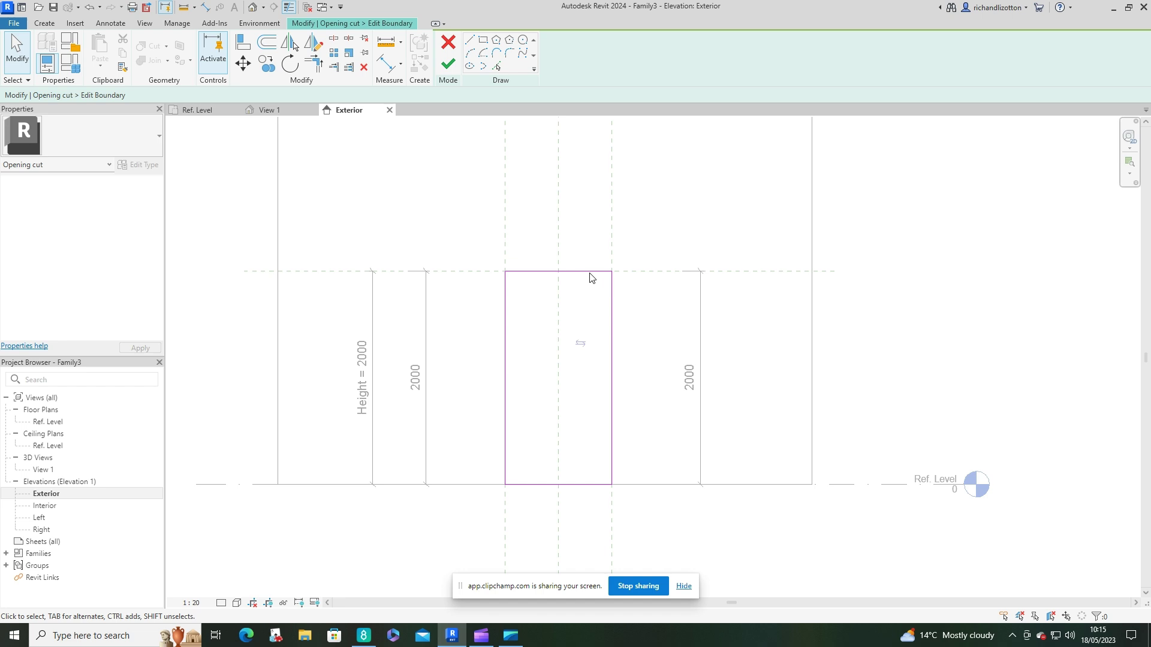
click(590, 273)
click(522, 368)
Step: Draw a semicircular Start-End-Radius arc corner to corner across the top and finish the sketch
click(470, 52)
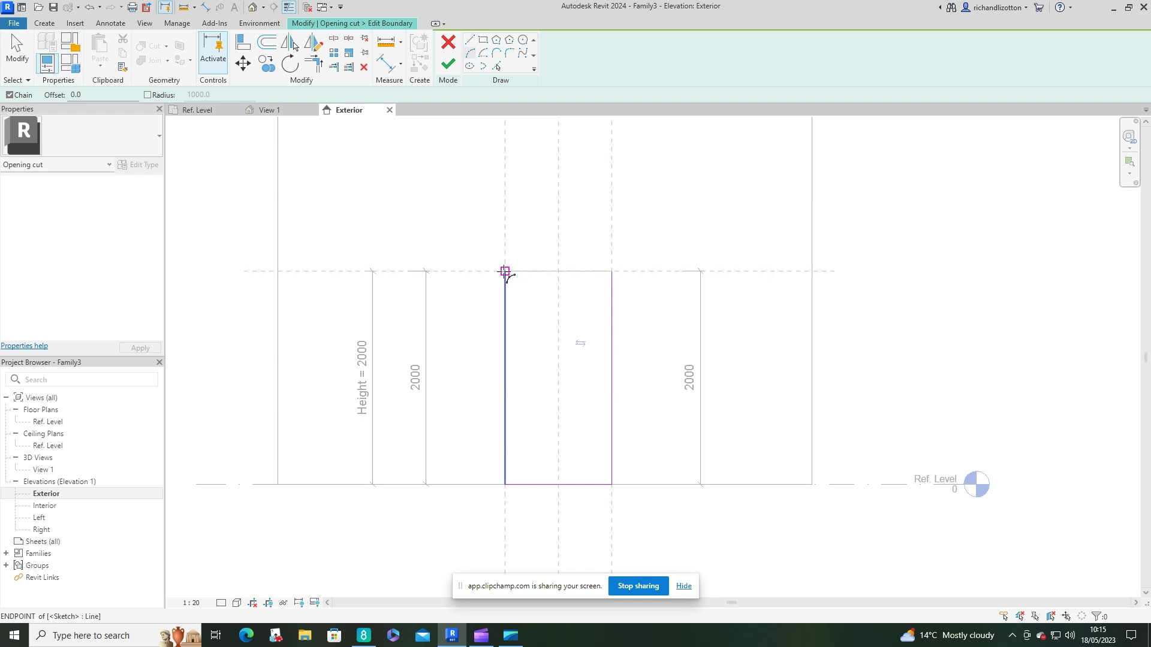
click(505, 272)
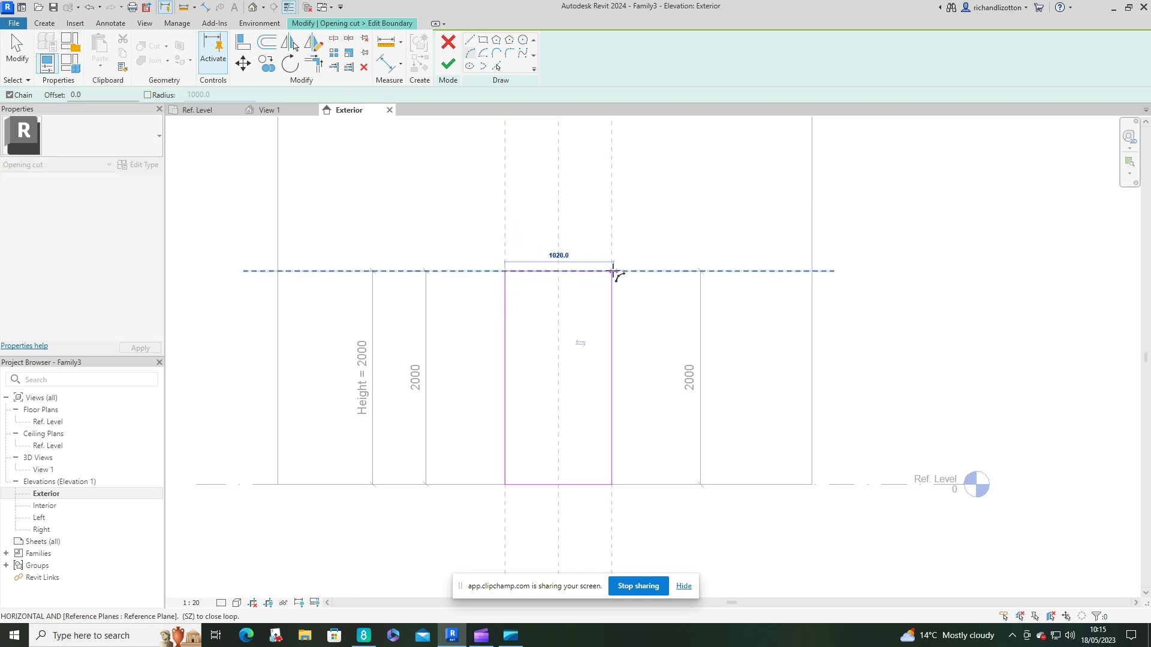
click(612, 271)
click(560, 223)
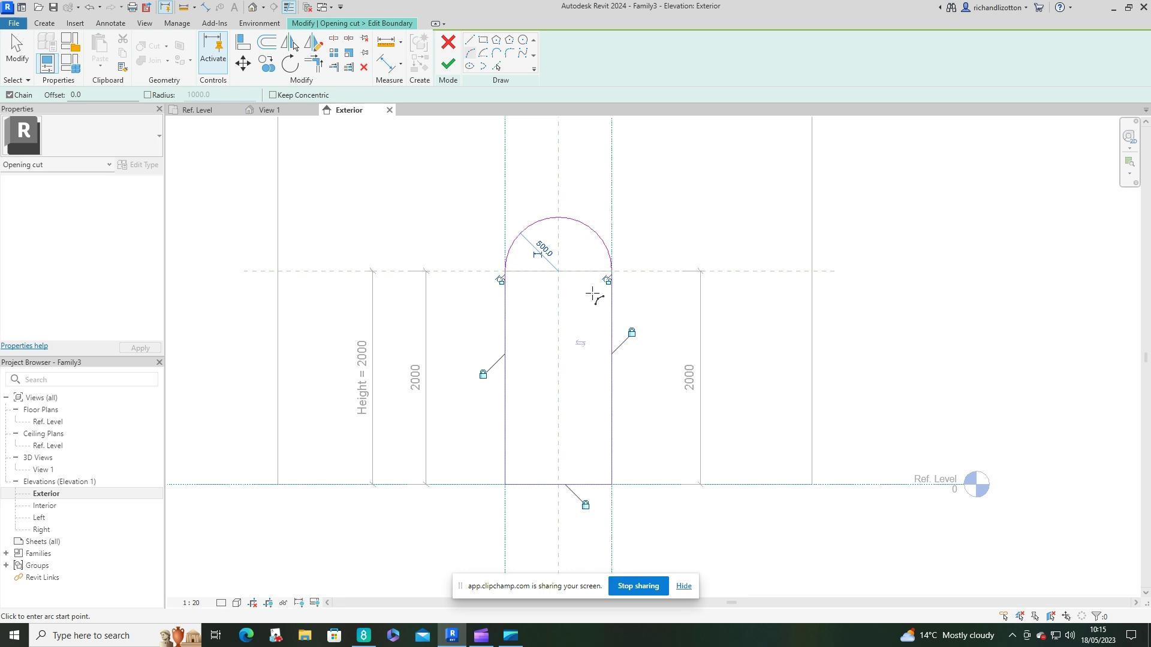
click(448, 64)
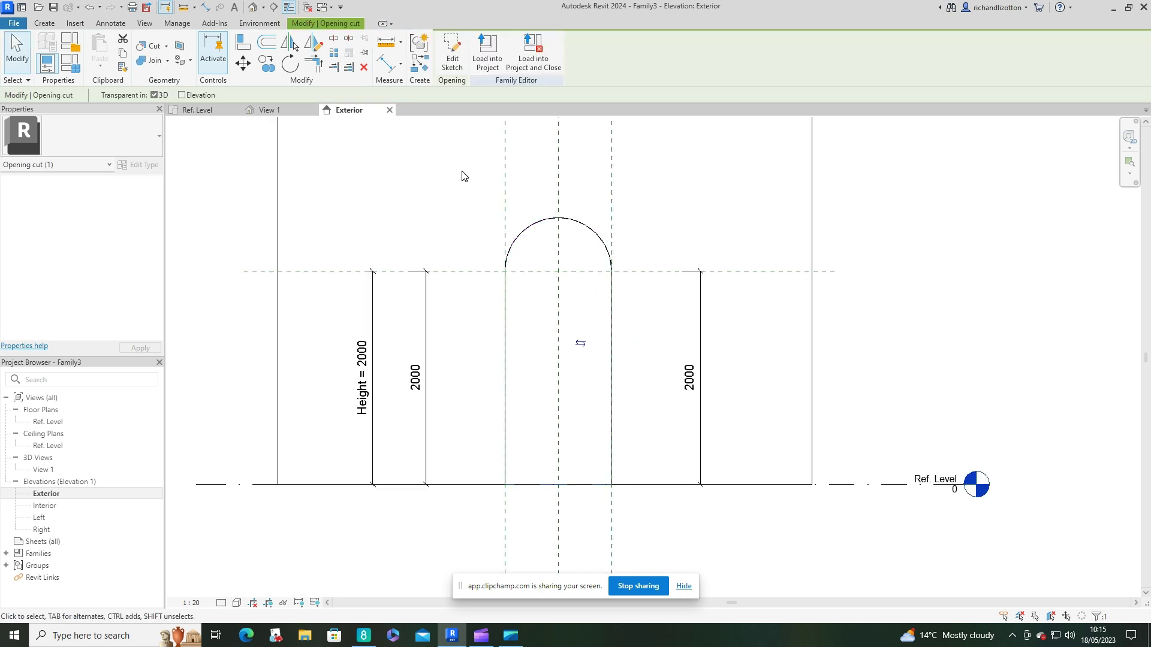
click(451, 215)
Step: Pick the left jamb, arch and right jamb as the sweep path, then edit the profile
click(45, 23)
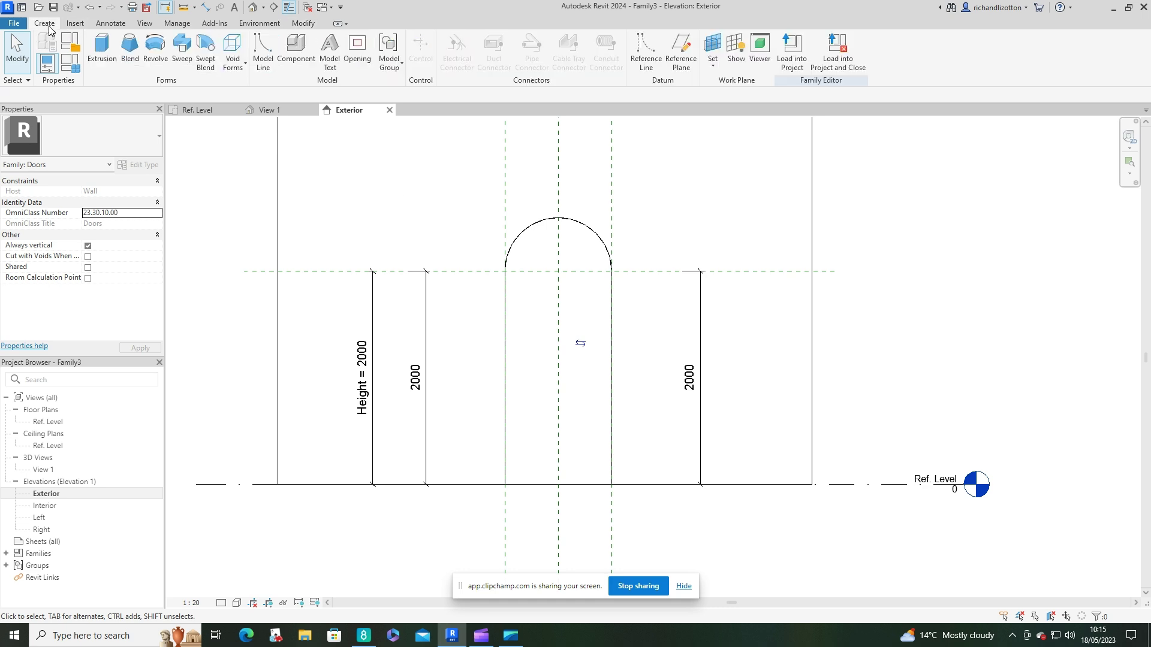
click(182, 56)
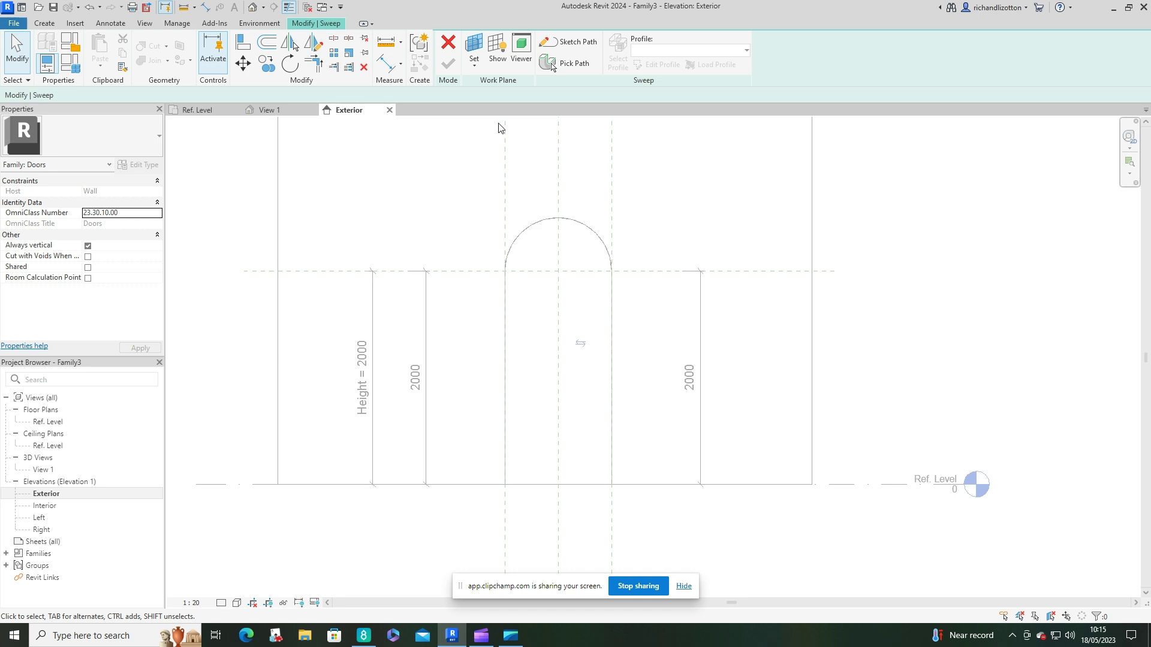
click(572, 64)
click(505, 343)
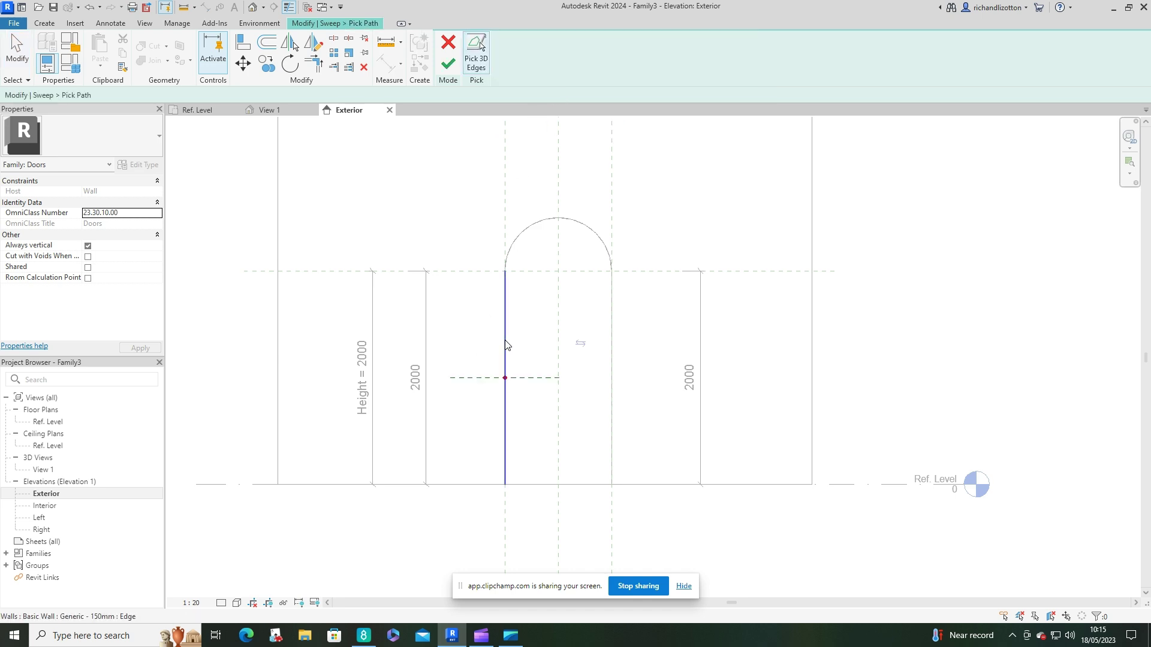
click(528, 229)
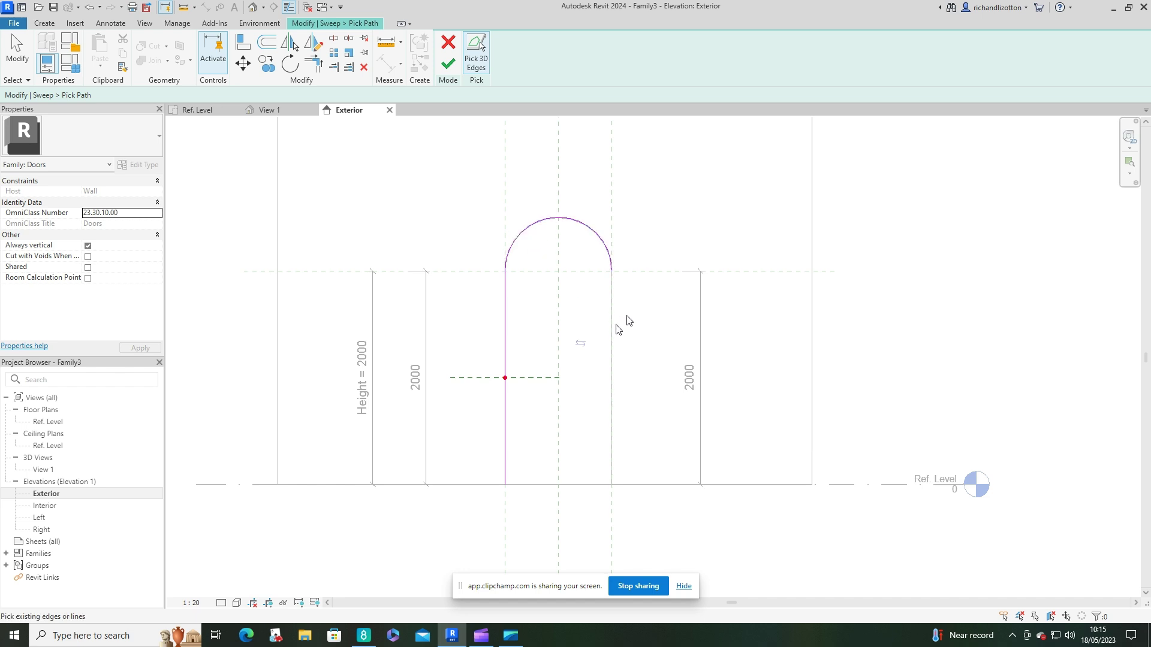
click(612, 335)
click(448, 62)
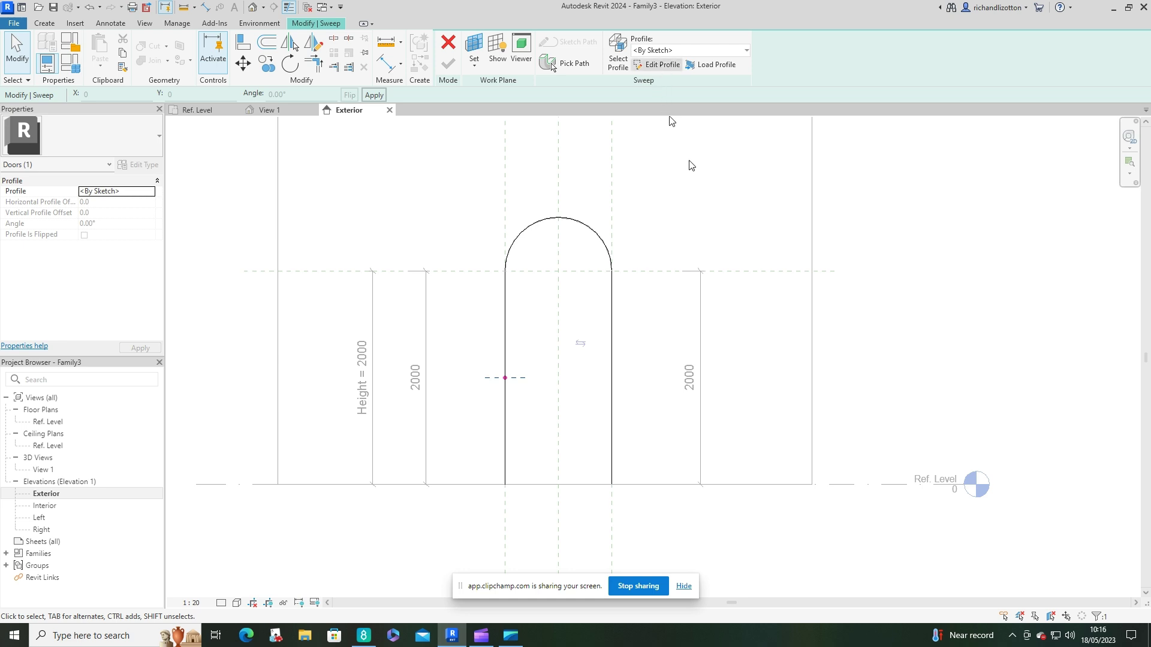
click(662, 66)
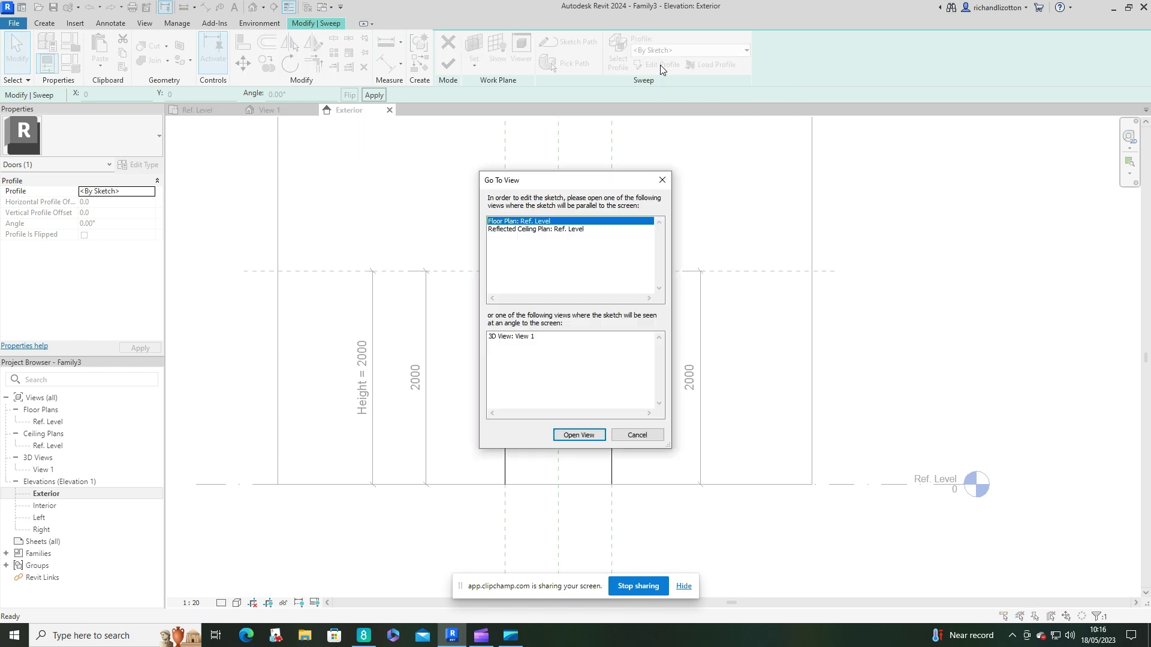
Step: Start the profile in the Ref. Level plan with straight segments of 100 and 70
click(580, 435)
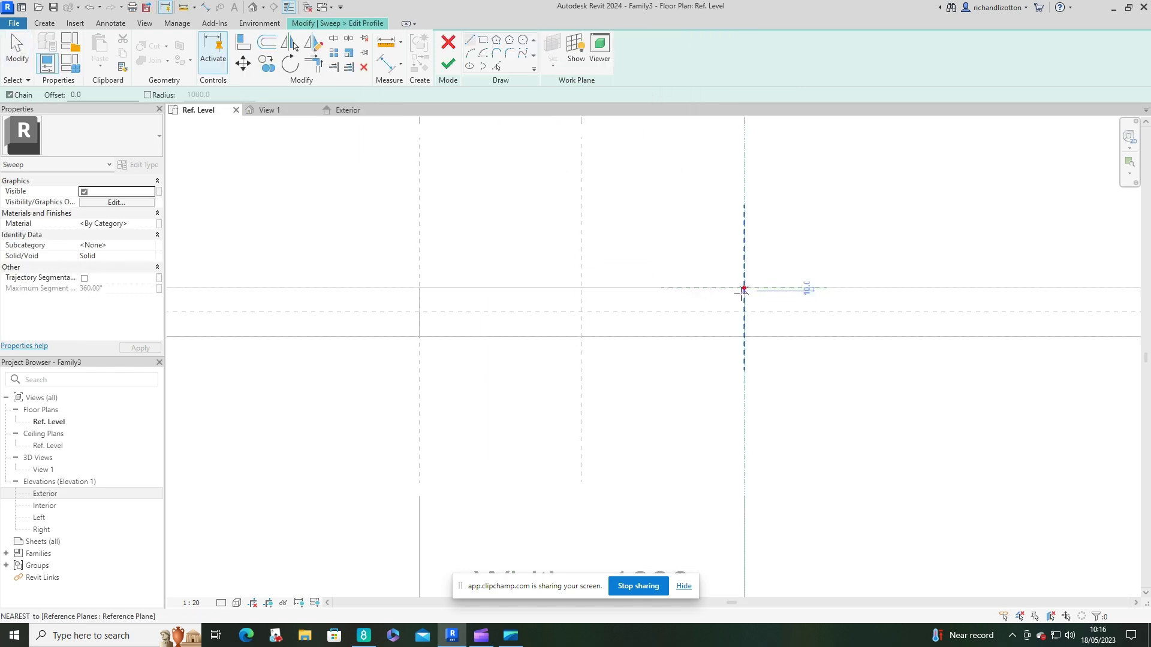
scroll(838, 242, up, 3)
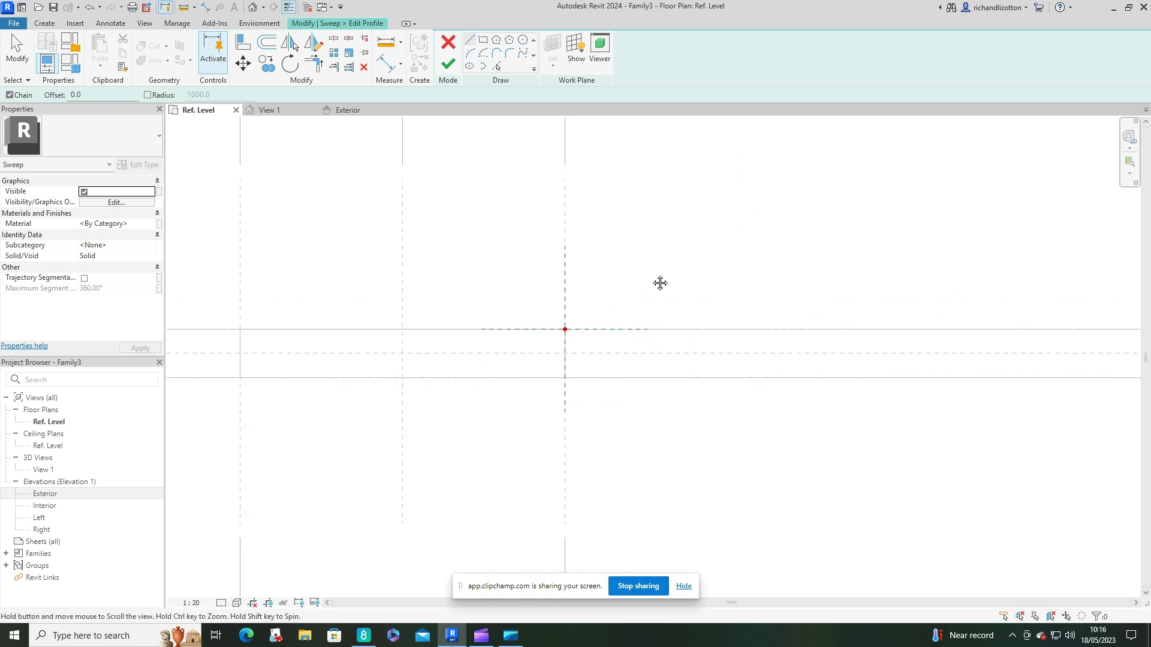
click(558, 326)
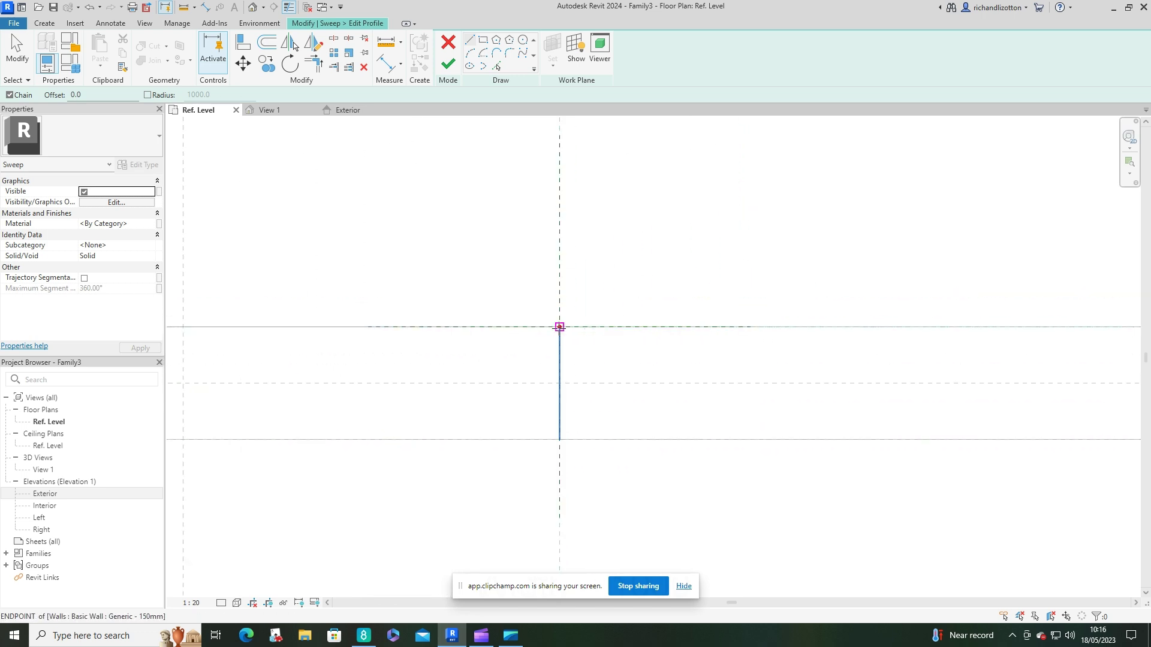
click(560, 291)
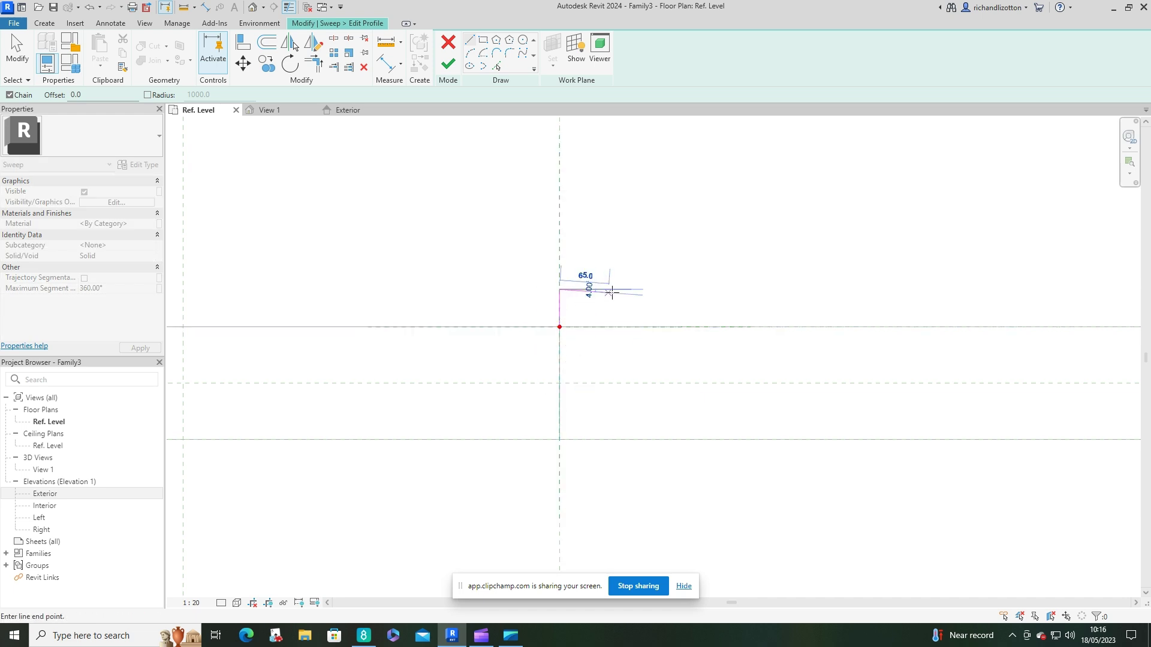
text(1)
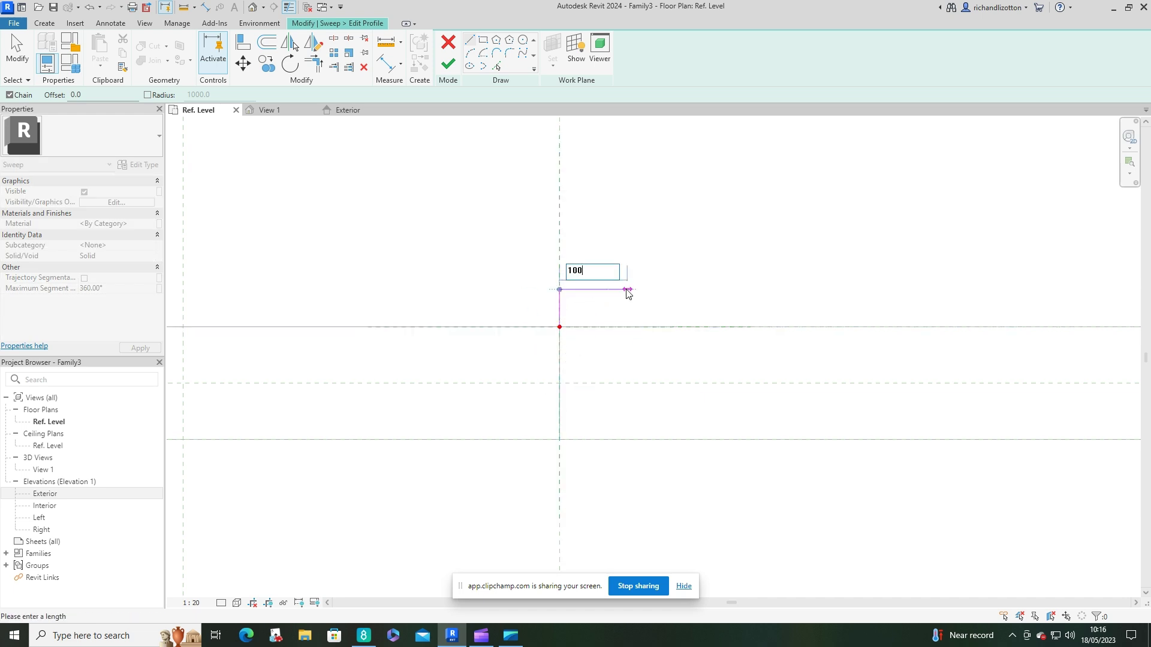
text(00)
key(Return)
middle_drag(748, 278, 685, 297)
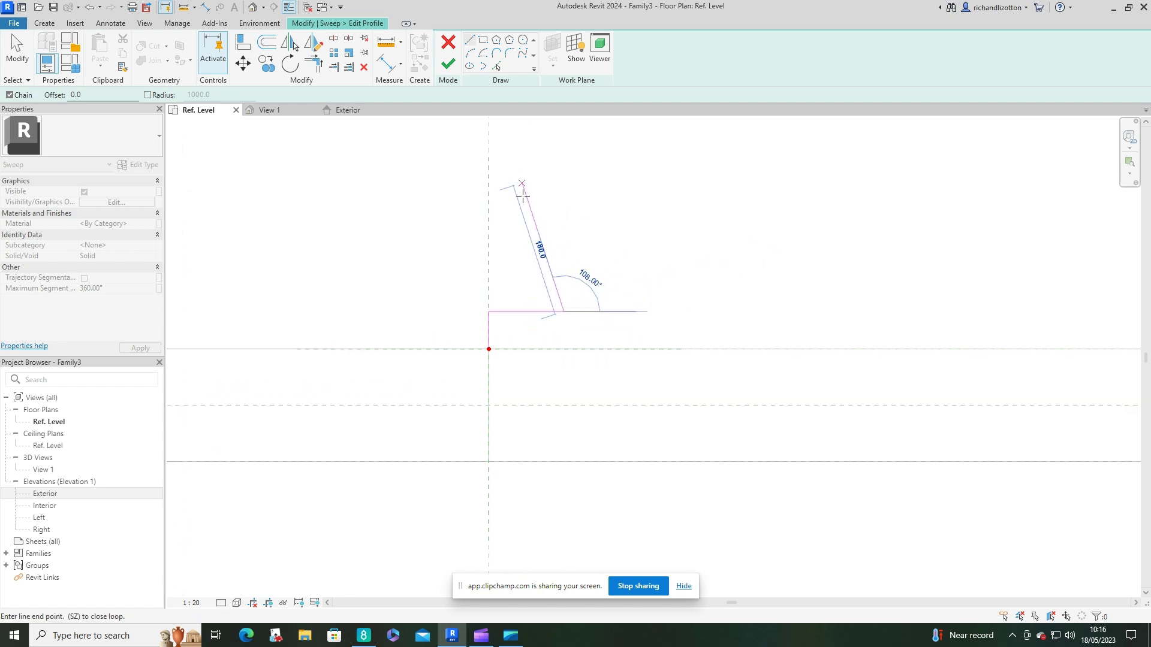
text(70)
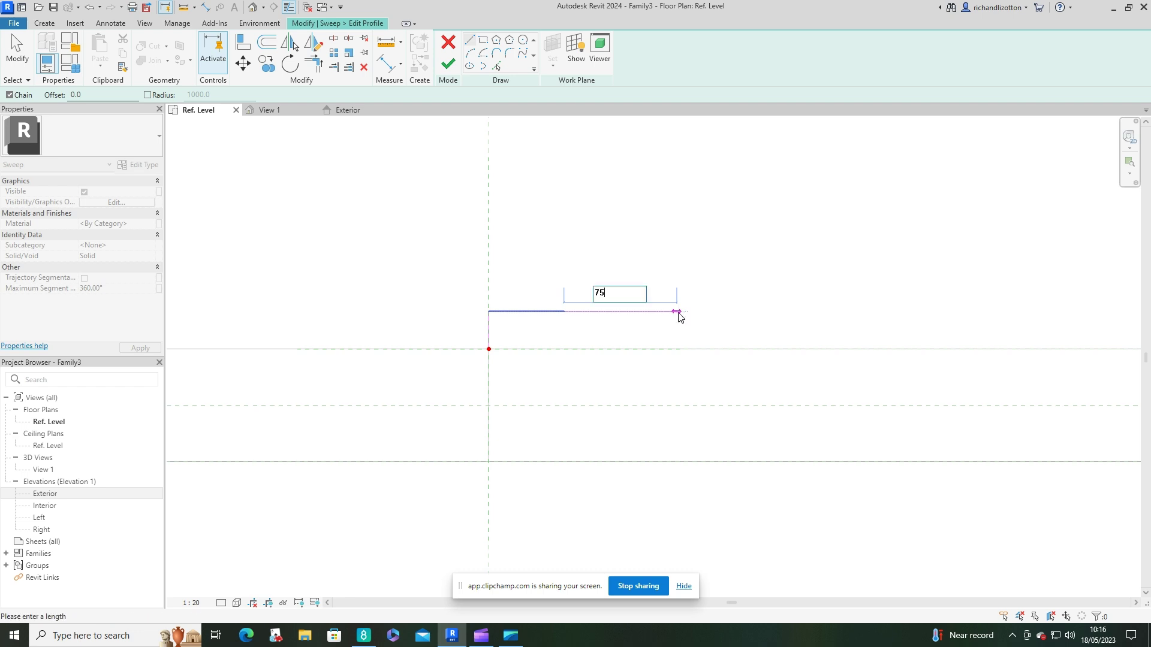
key(Return)
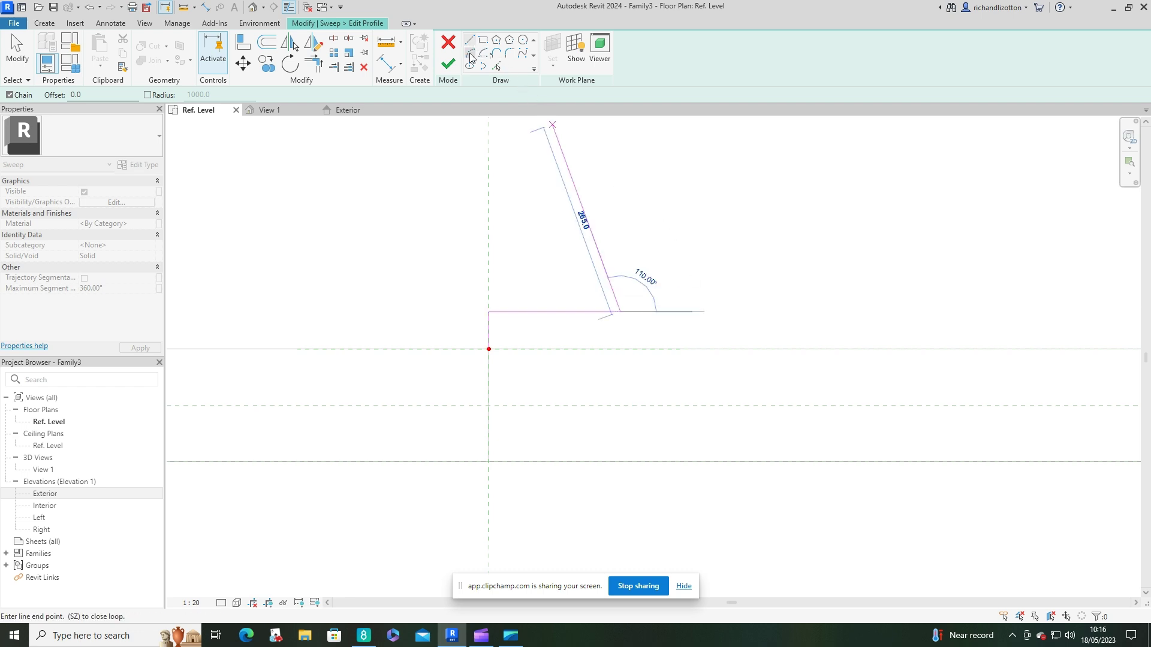
Step: Add a semicircular bead arc and delete the straight line beneath it
click(470, 53)
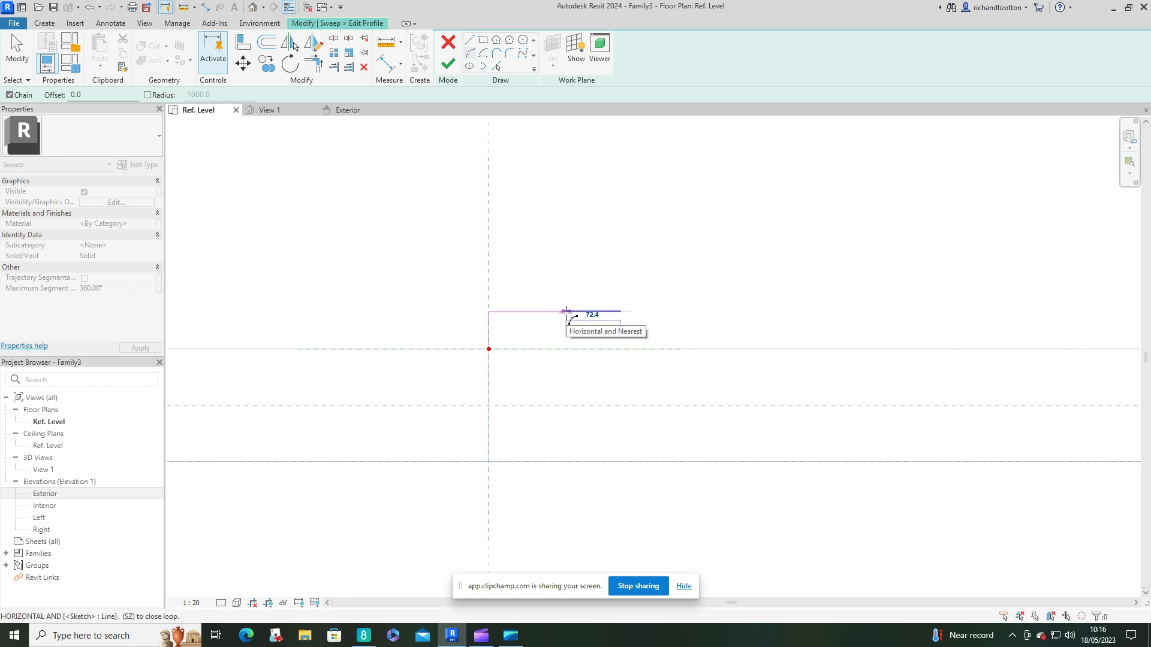
click(566, 312)
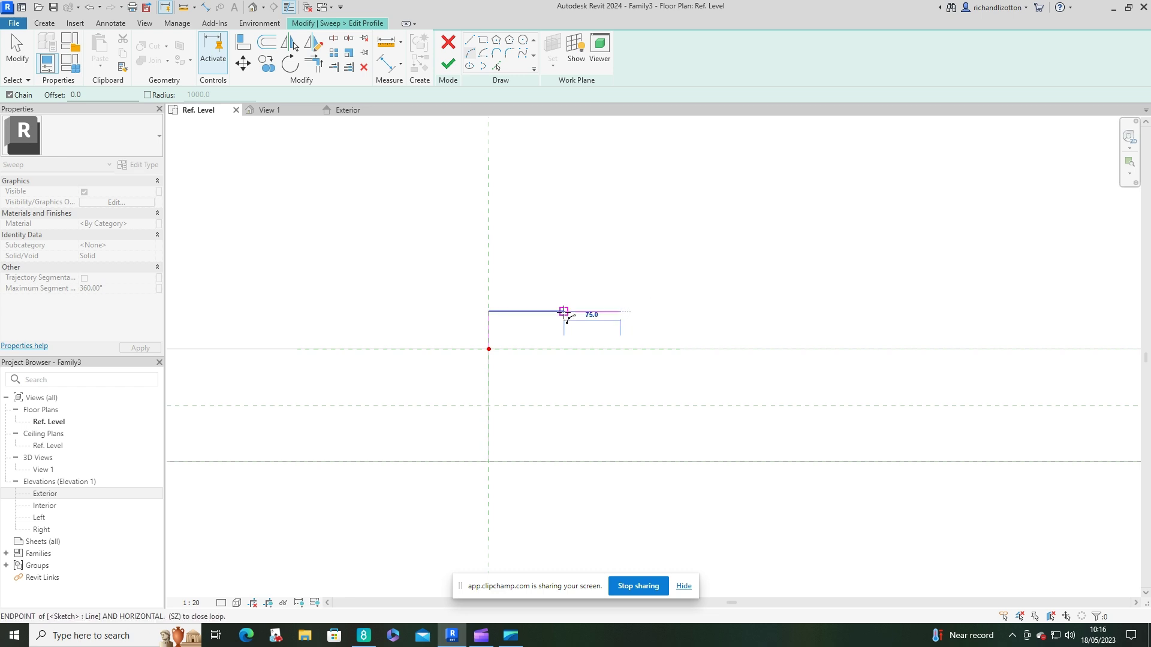
click(589, 283)
key(Escape)
key(Escape)
click(599, 312)
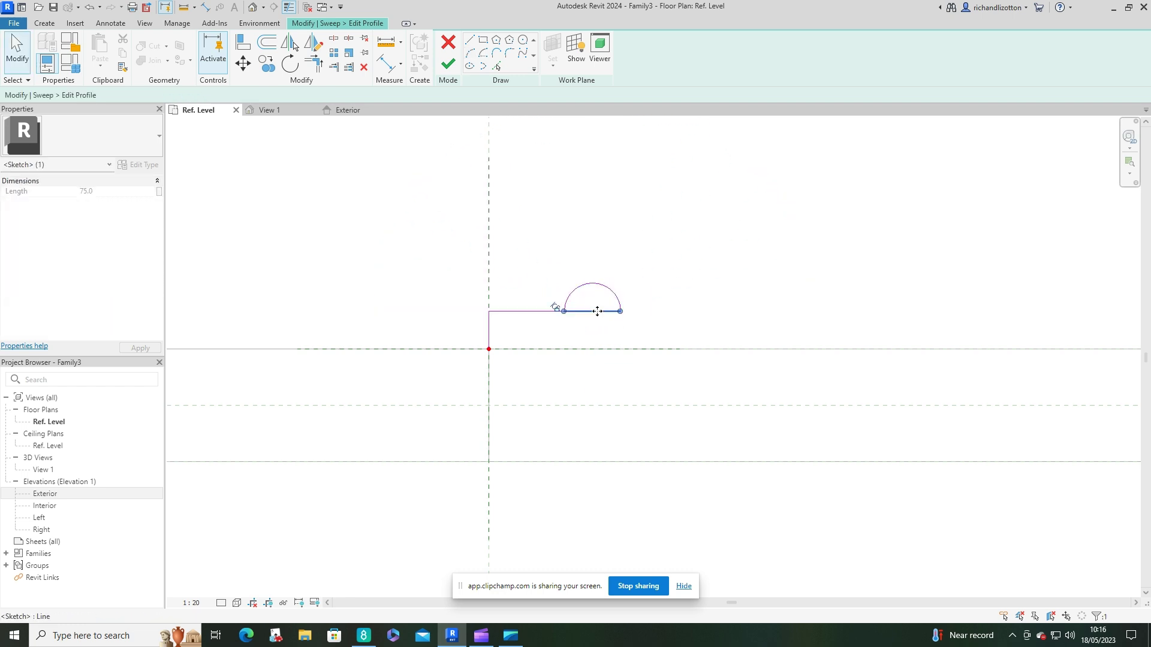
key(Delete)
middle_drag(654, 270, 622, 297)
scroll(622, 300, up, 2)
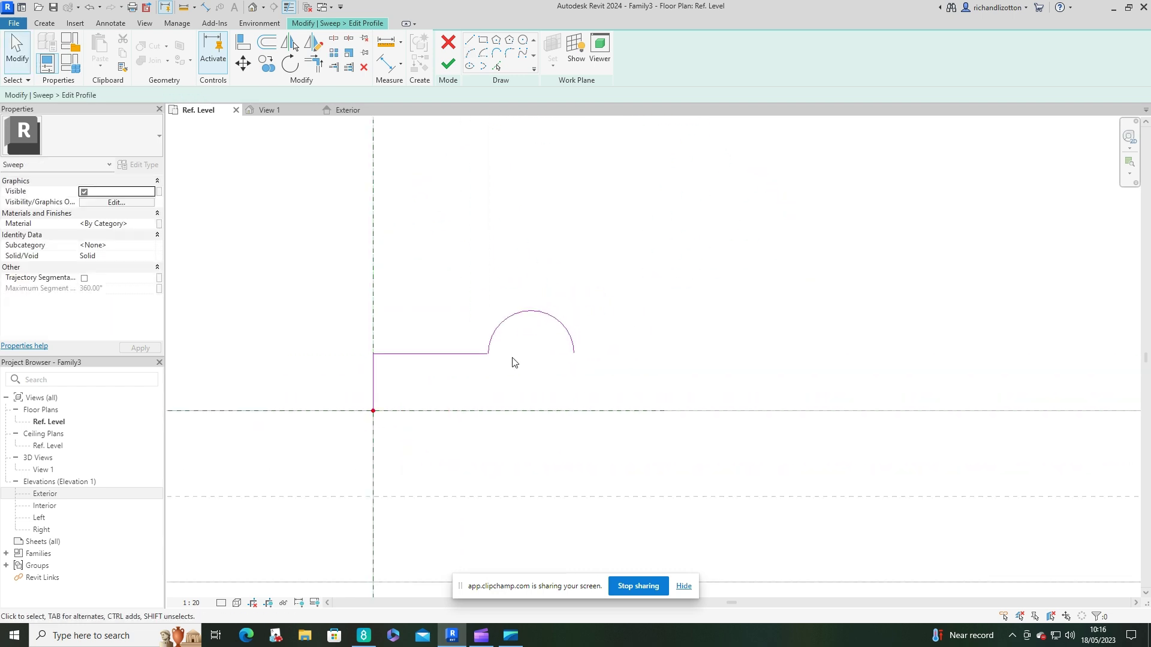
Step: Draw a concave quarter-circle curve using 100-long helper lines, then delete the helpers
click(470, 40)
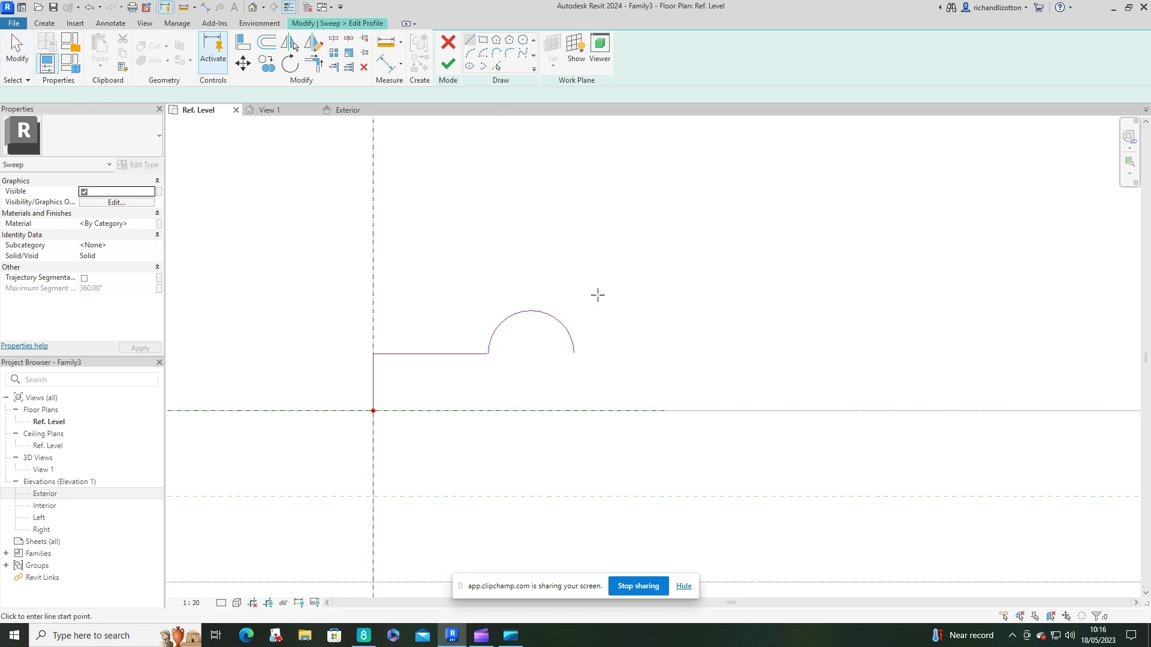
click(573, 354)
text(1)
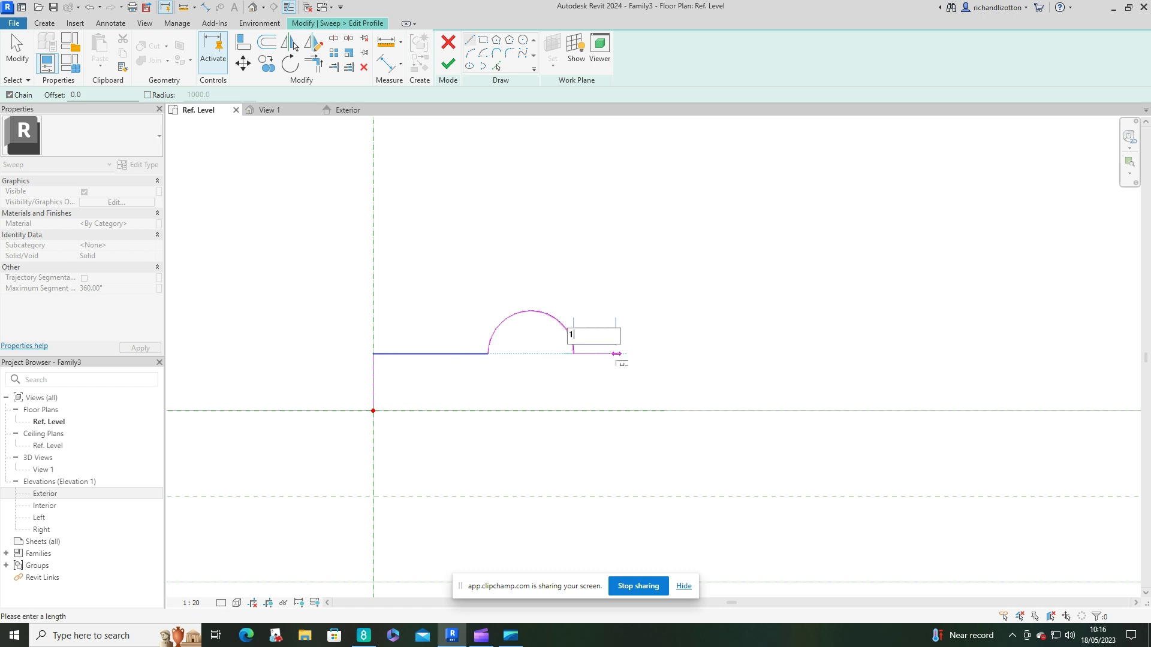
text(00)
key(Return)
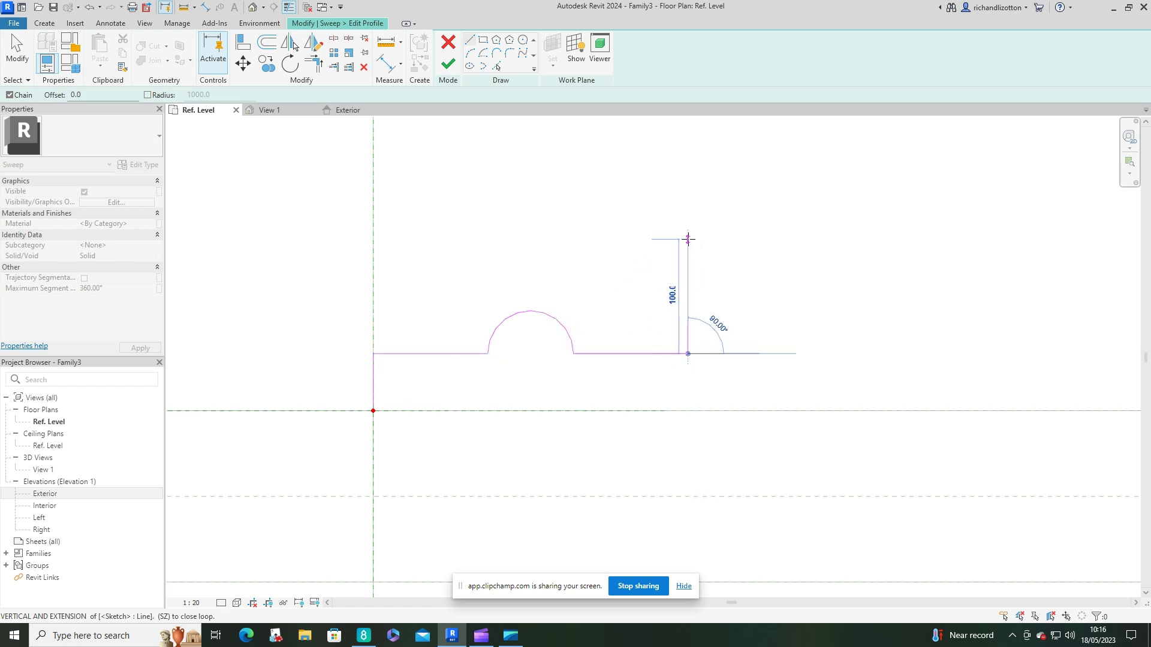
click(687, 239)
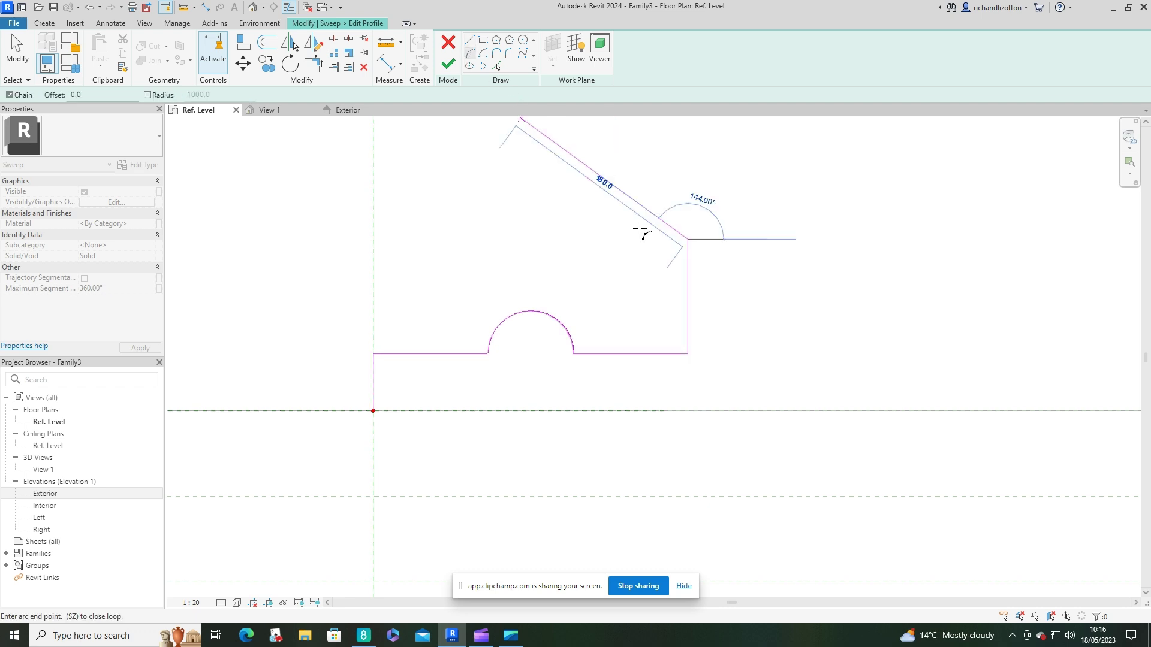
click(574, 355)
click(650, 340)
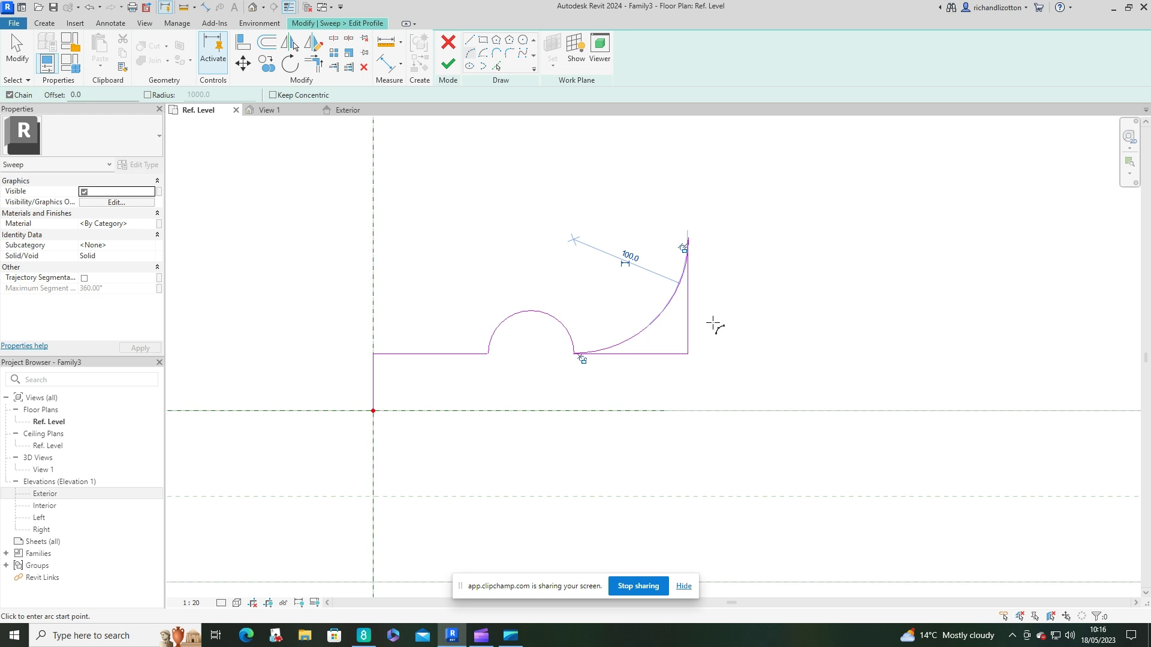
key(Escape)
key(Escape)
drag(707, 347, 664, 390)
key(Delete)
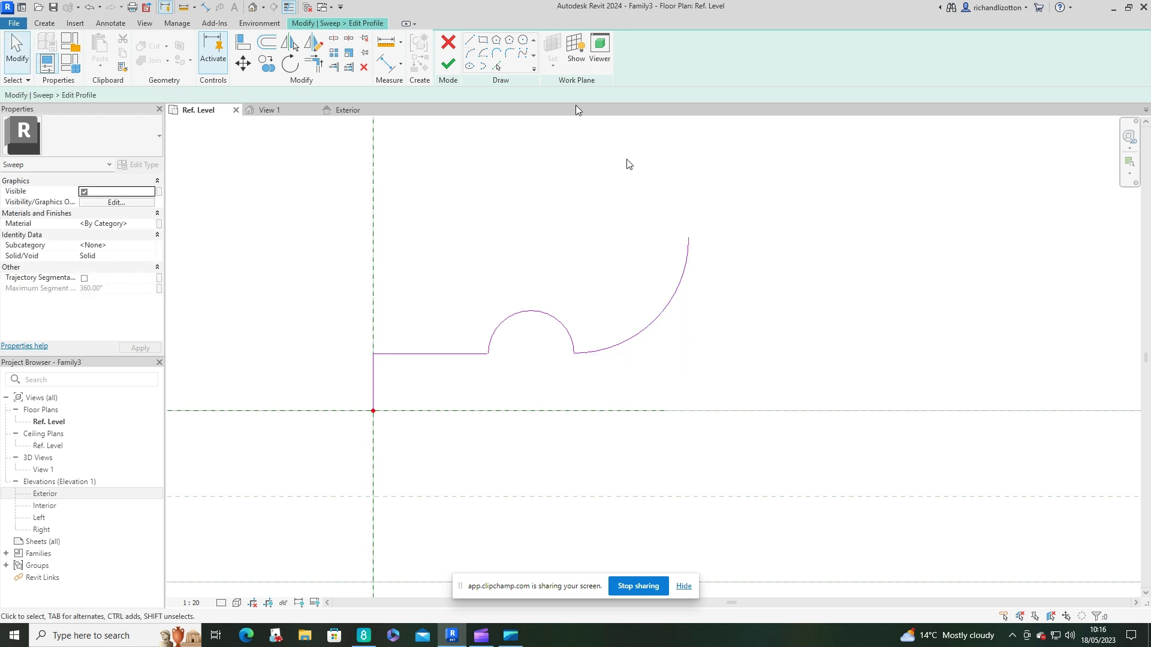
Step: Close the profile with a 100 top line, a vertical line and a line back to the start
click(469, 39)
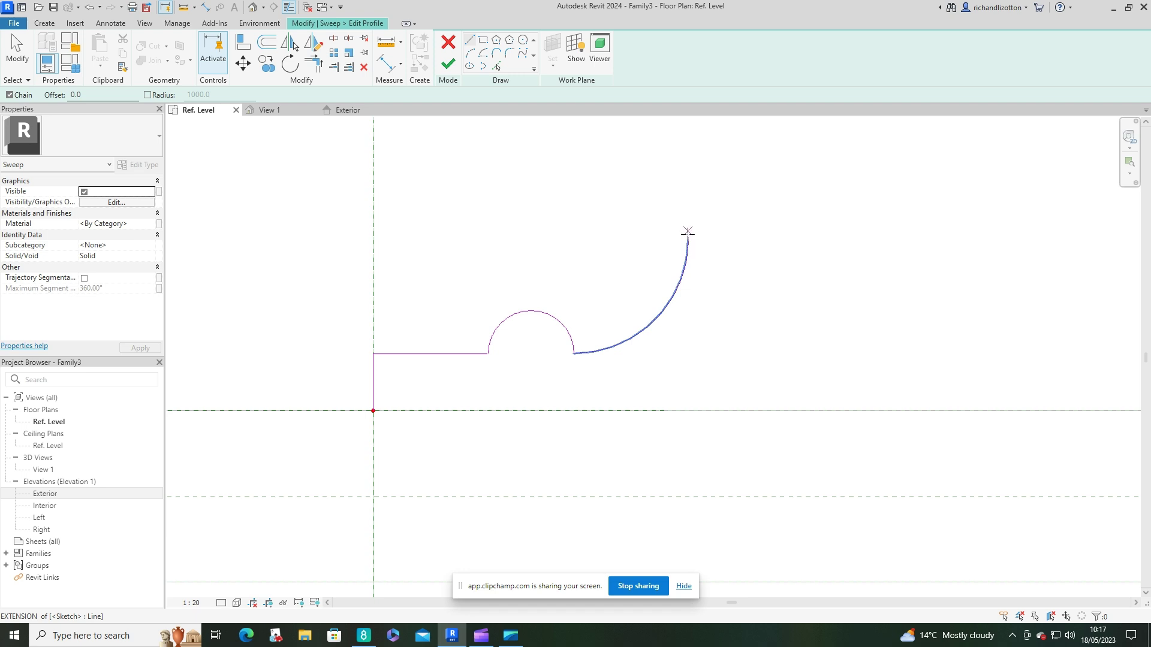
click(688, 238)
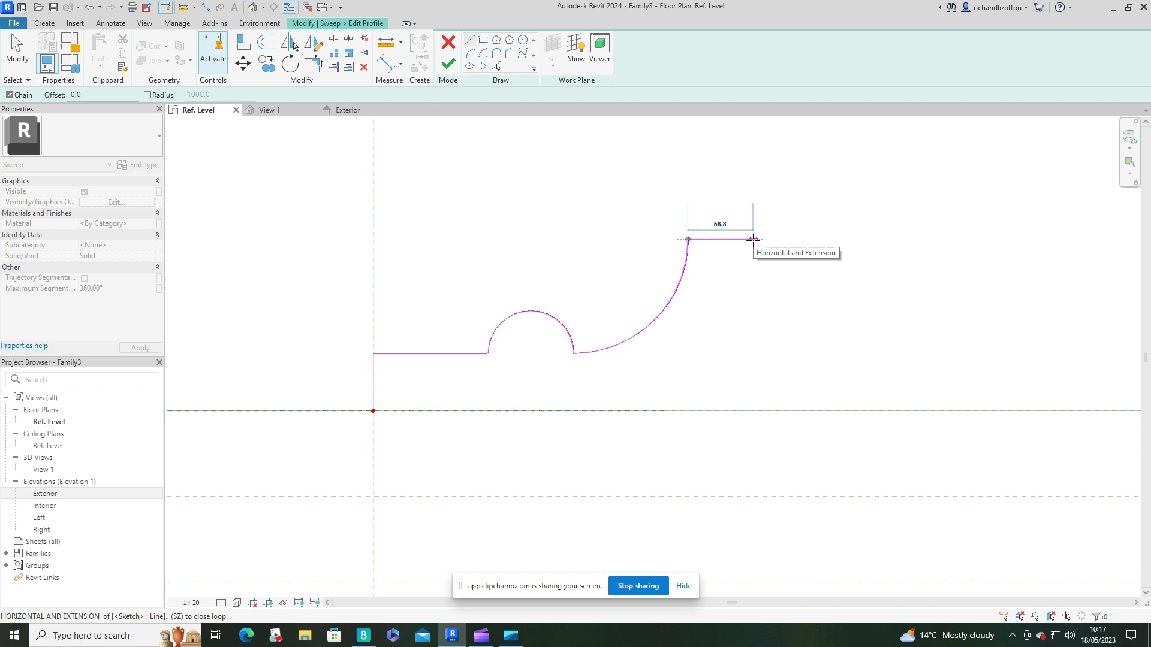
text(100)
key(Return)
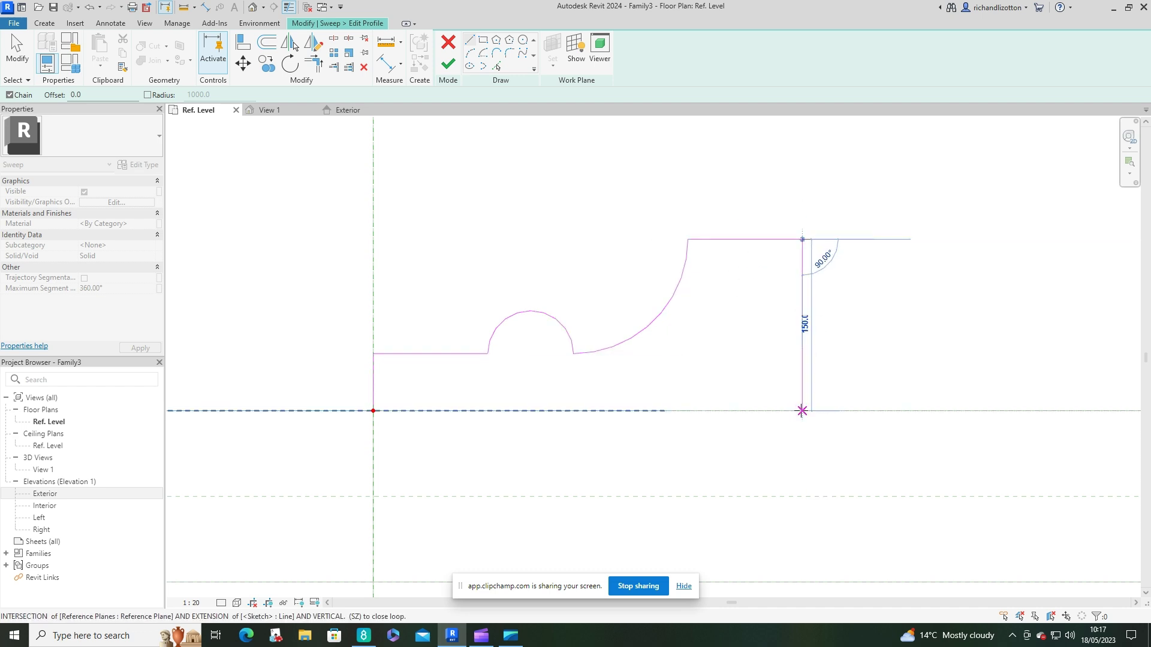
click(803, 411)
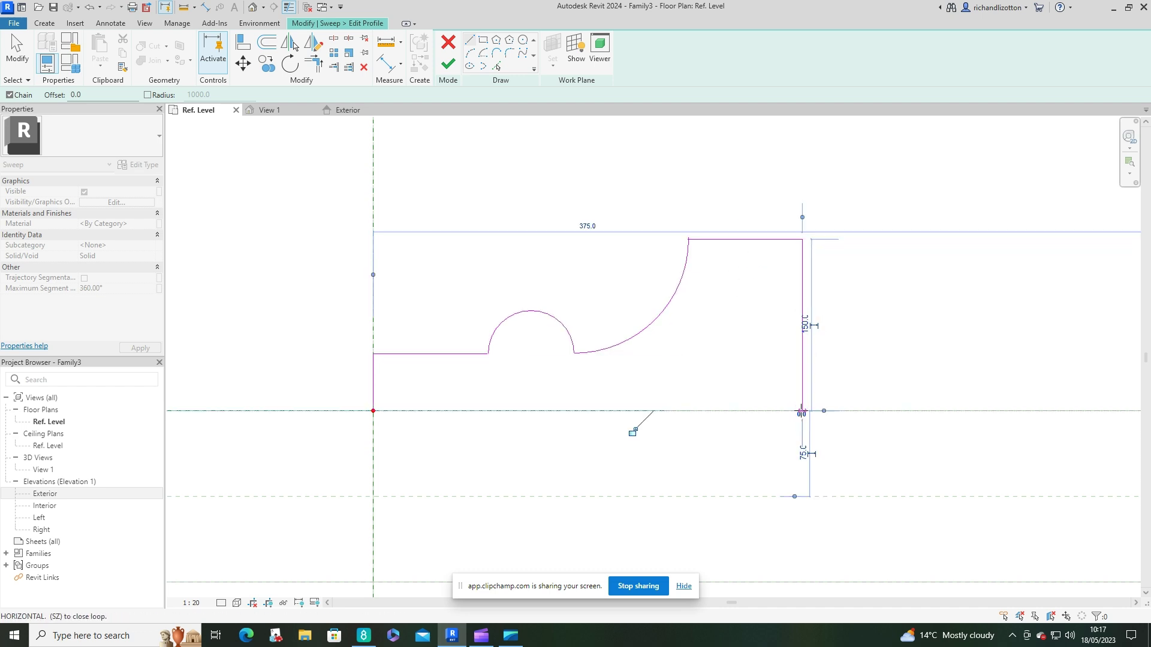
click(373, 411)
key(Escape)
key(Escape)
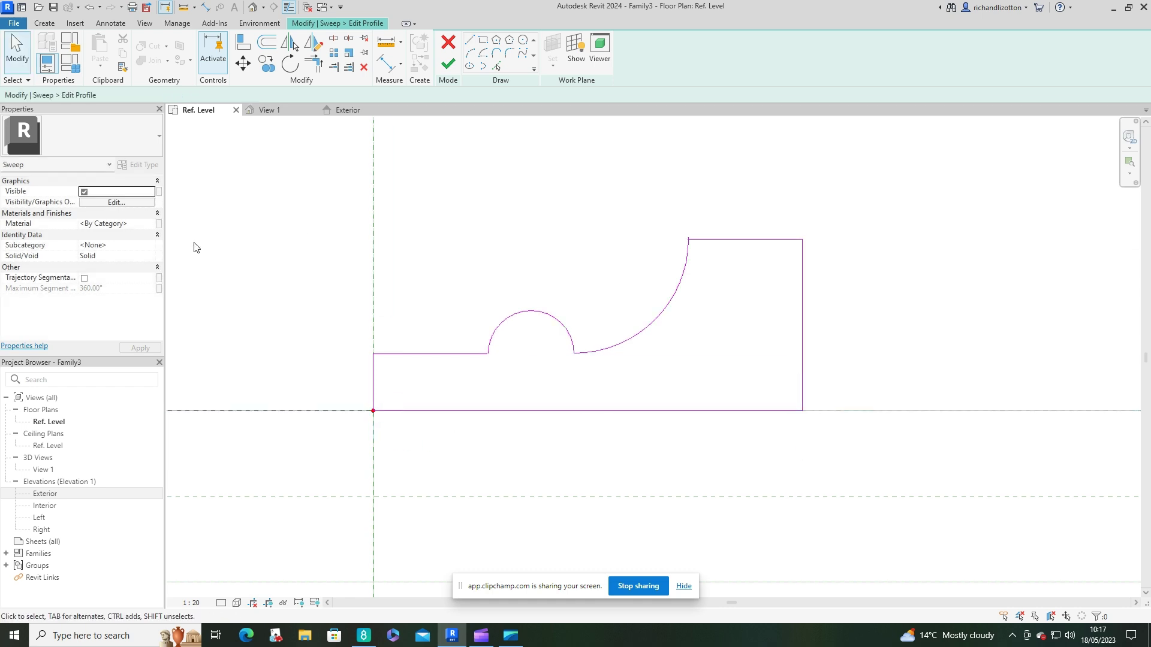
Step: Assign Marble from the library to the sweep, then finish the profile and the sweep
click(143, 224)
click(153, 224)
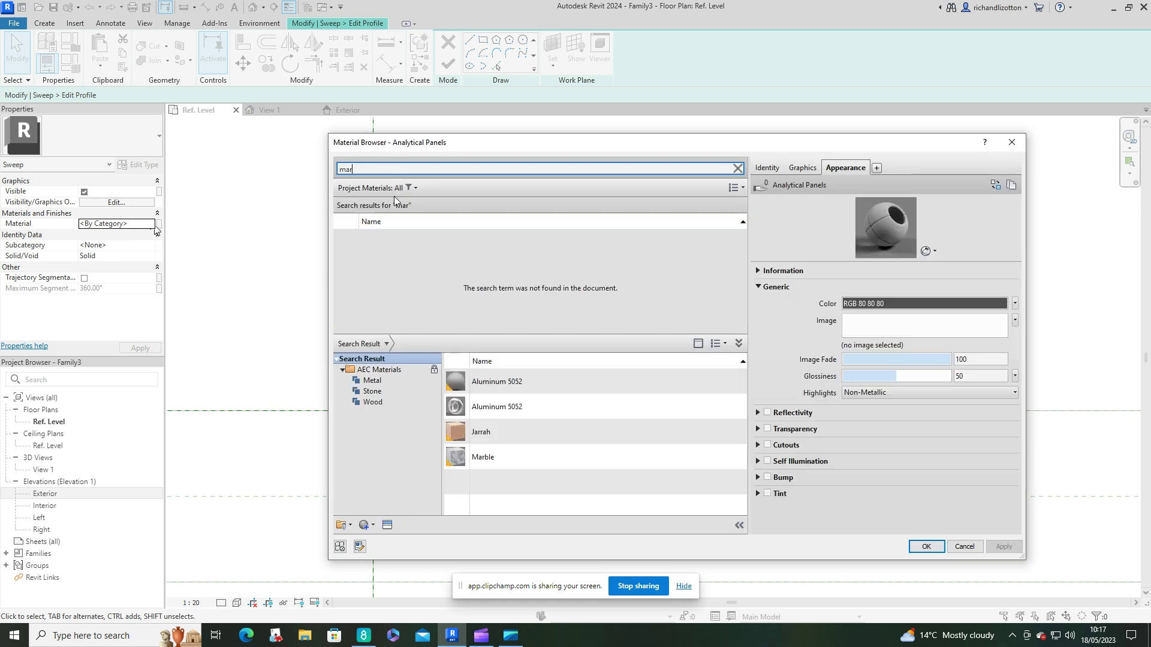
click(483, 457)
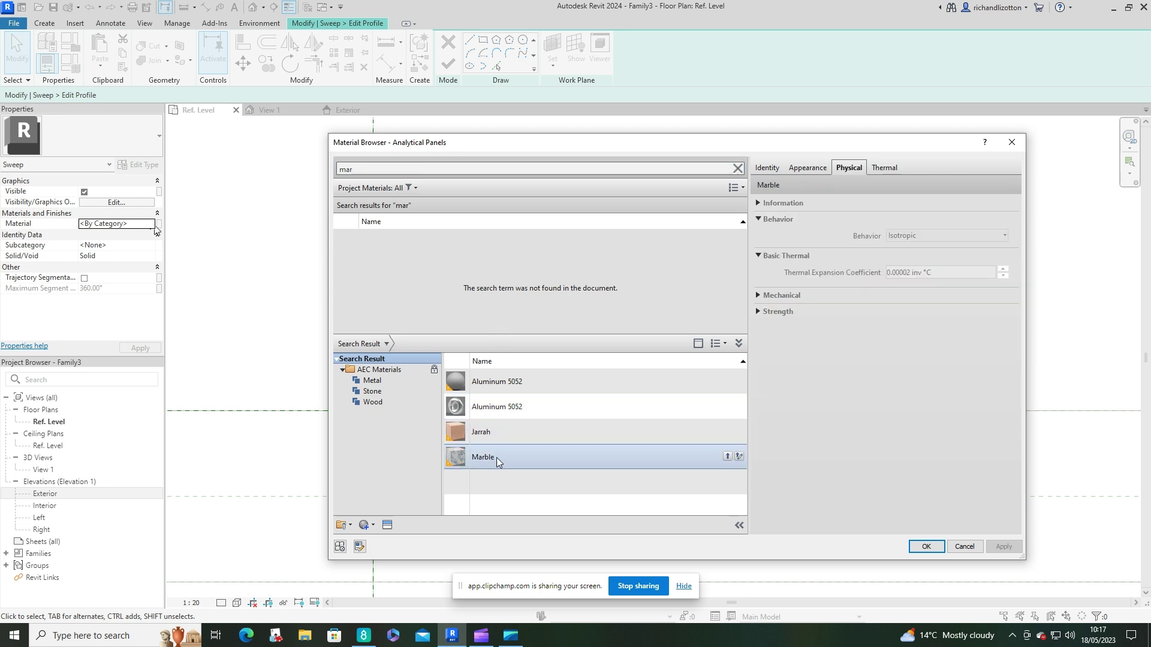
click(727, 457)
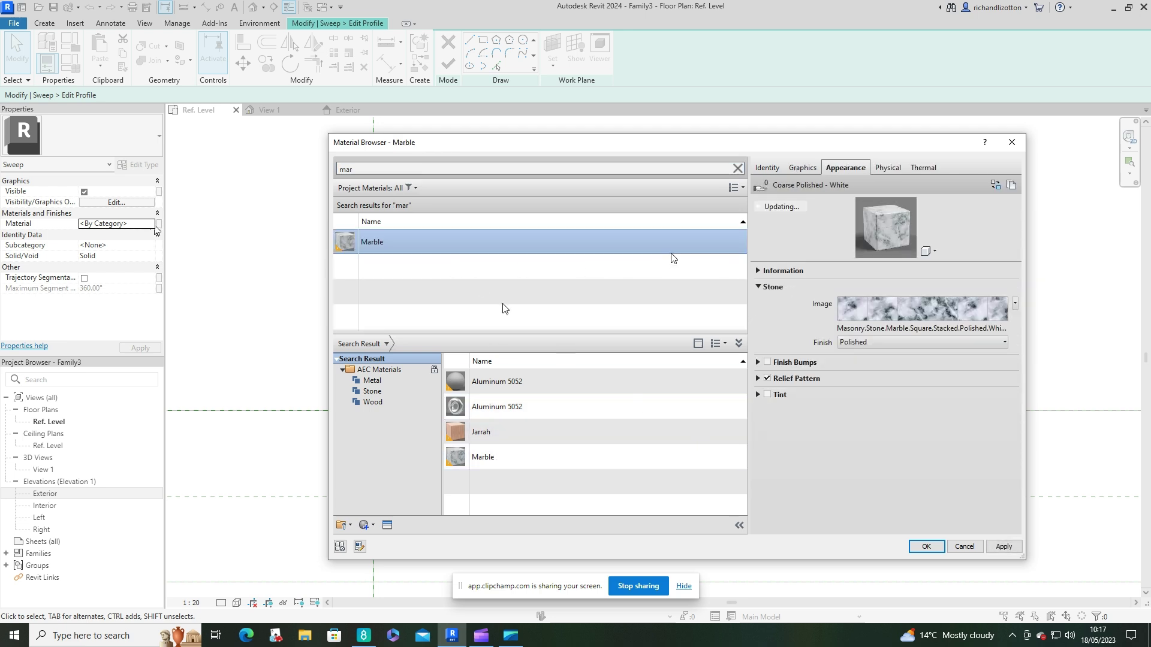
click(923, 545)
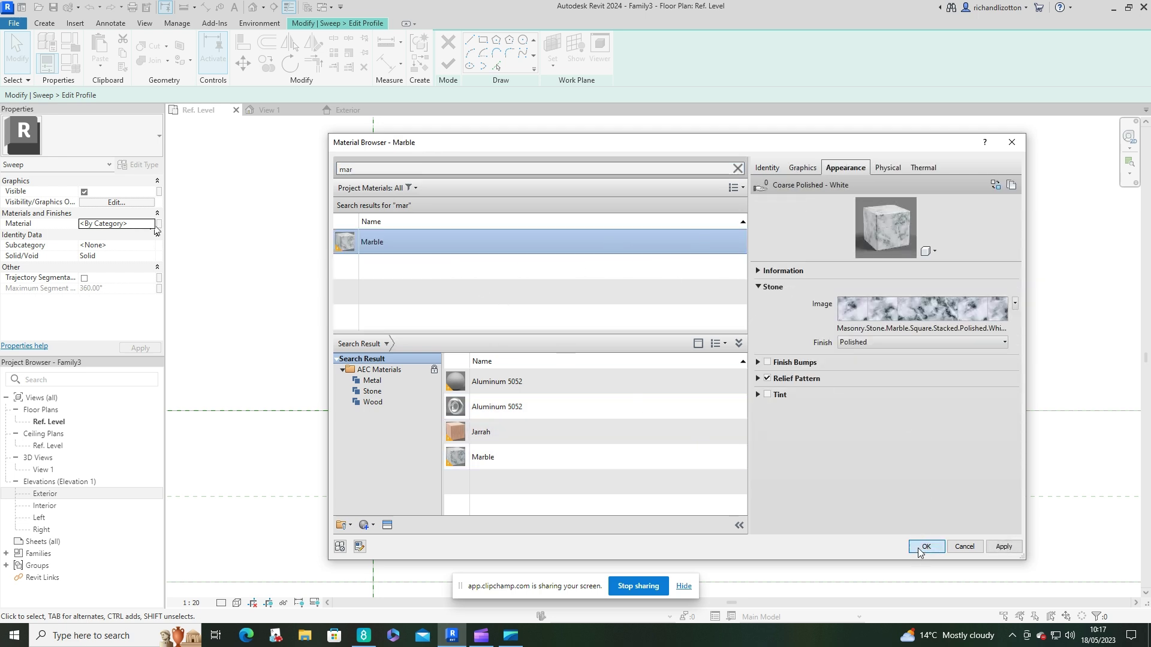
click(448, 62)
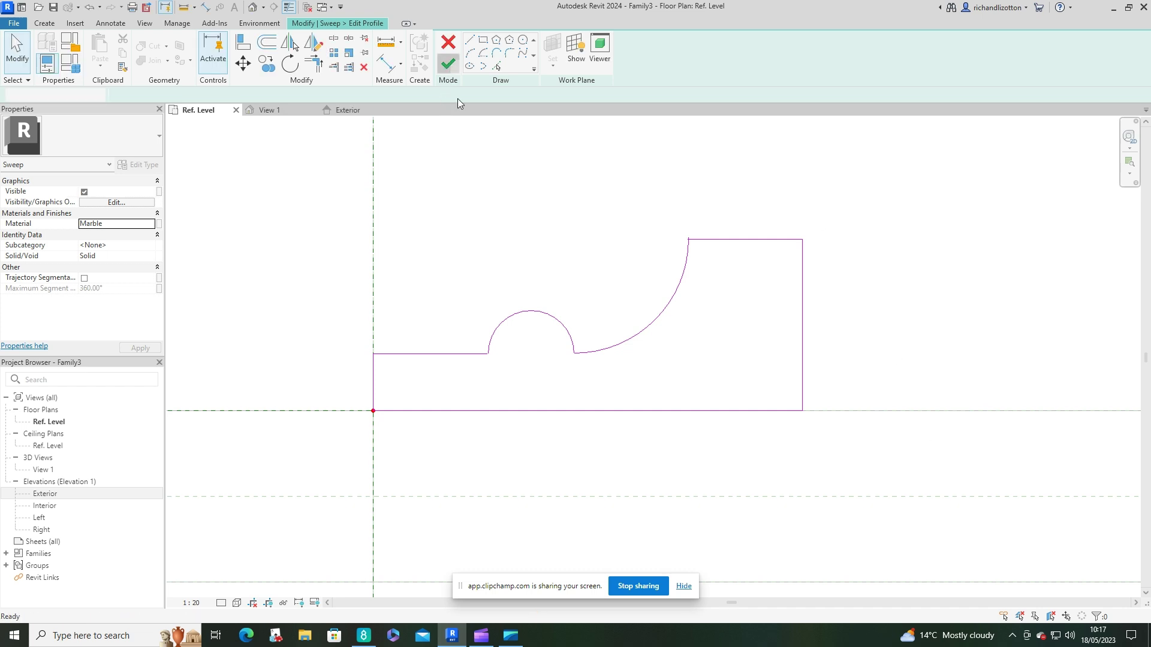
click(448, 64)
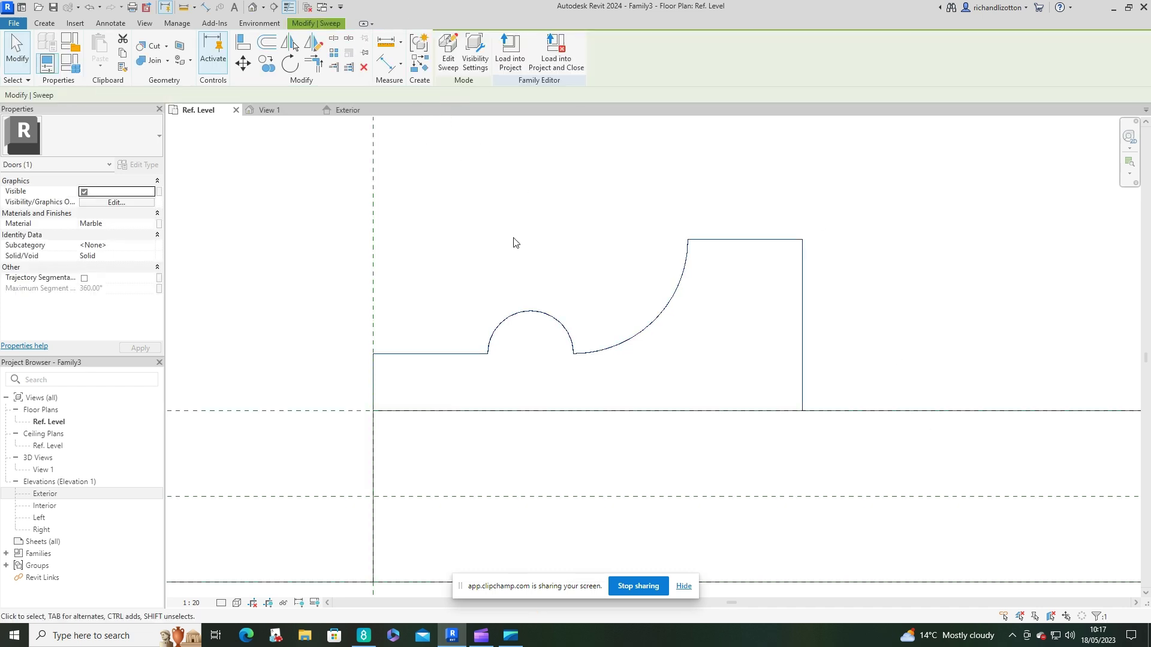
scroll(490, 225, down, 5)
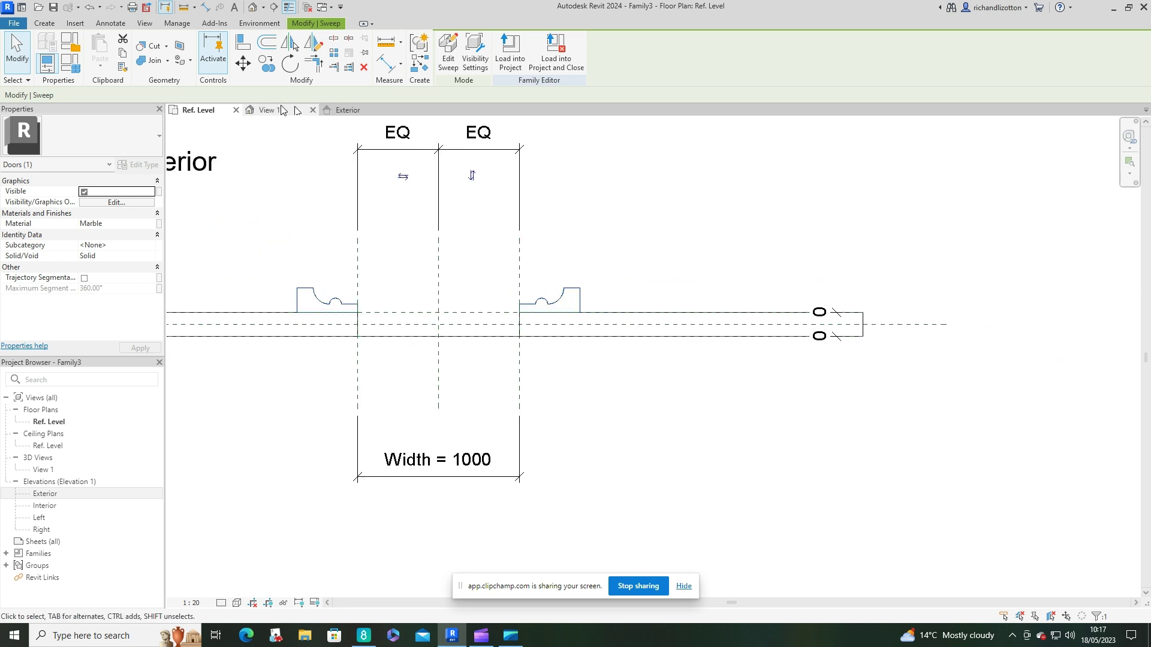
Step: Deselect the sweep and show the 3D view in Realistic style
click(343, 110)
click(591, 436)
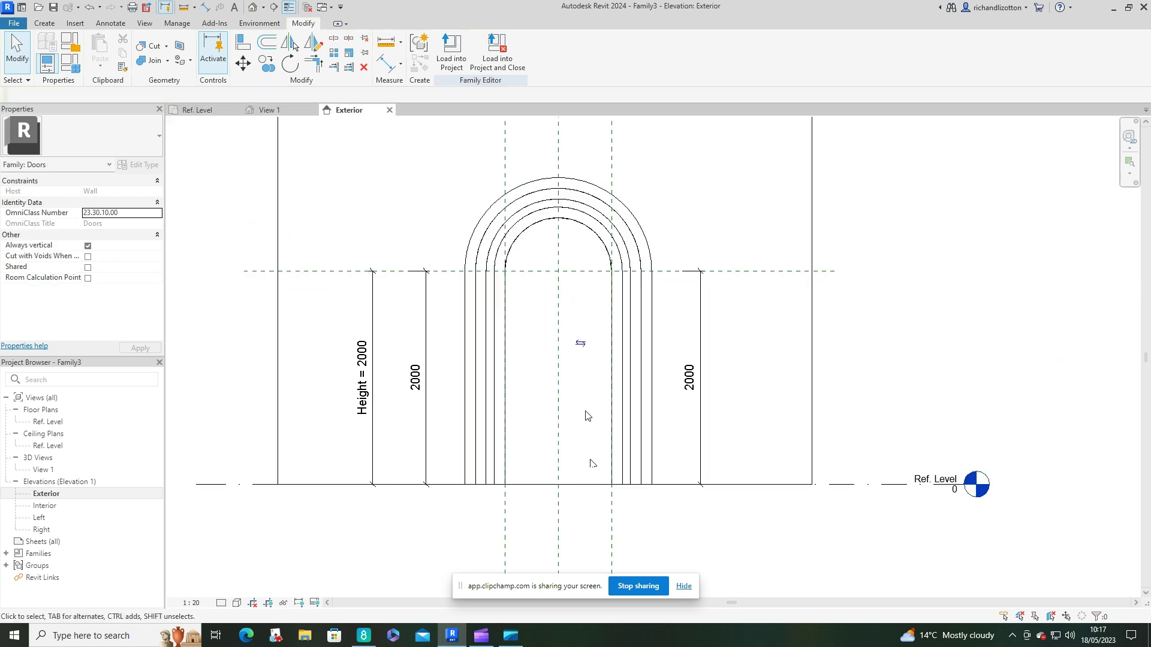
click(277, 111)
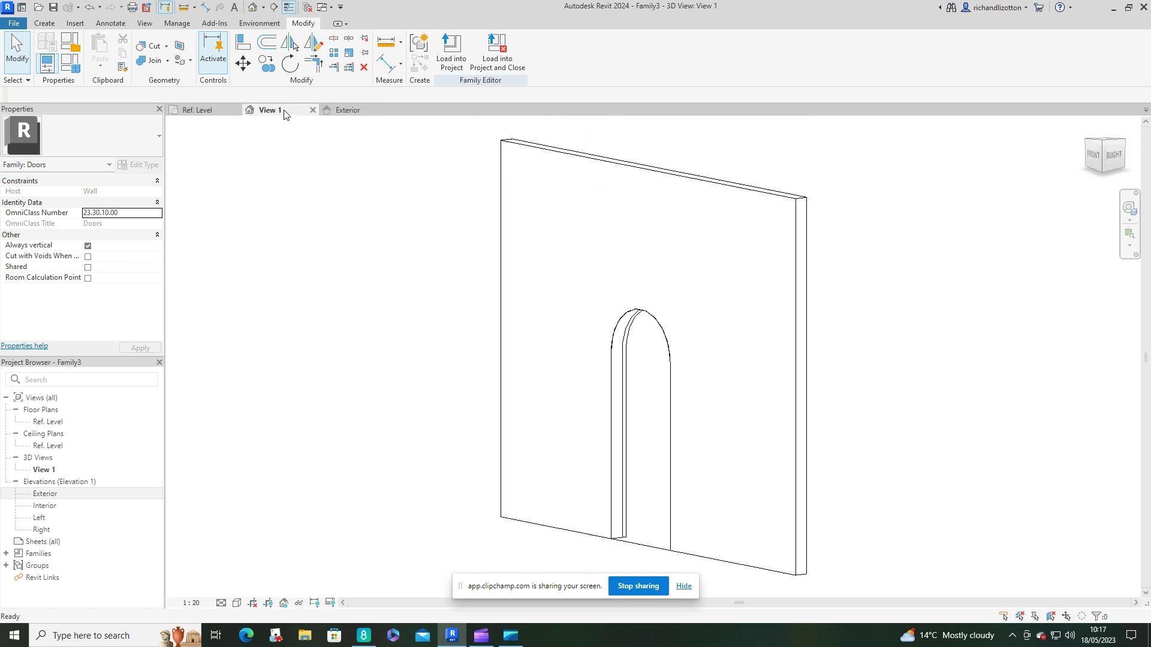
shift+middle_drag(495, 455, 407, 445)
click(237, 603)
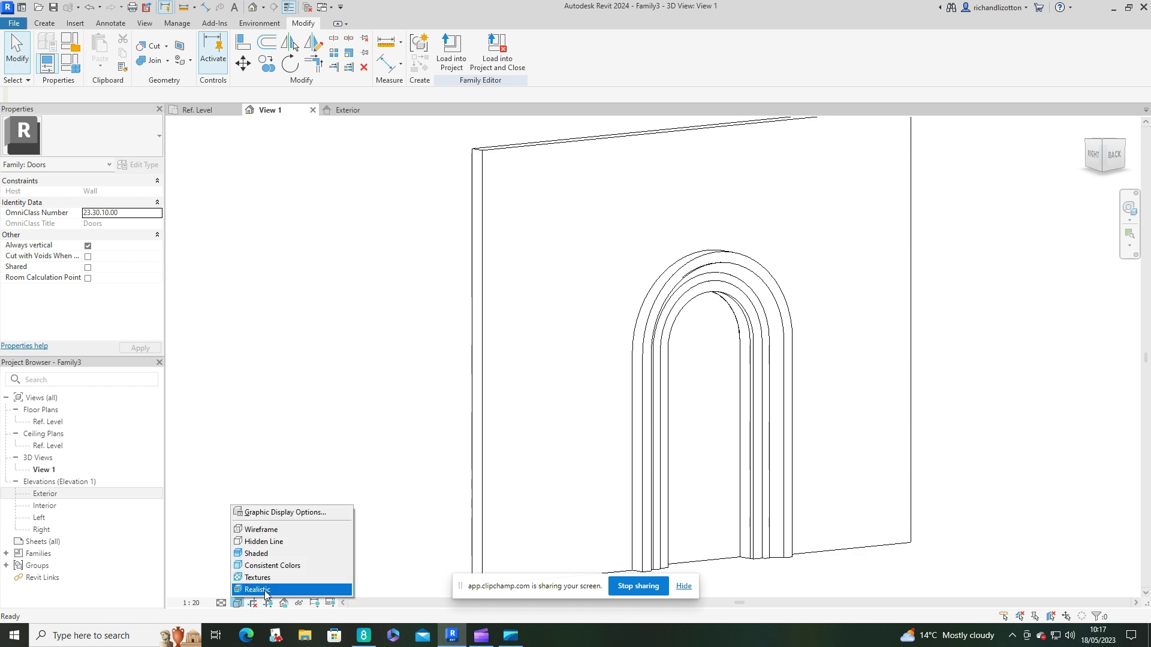
click(258, 578)
scroll(732, 351, up, 4)
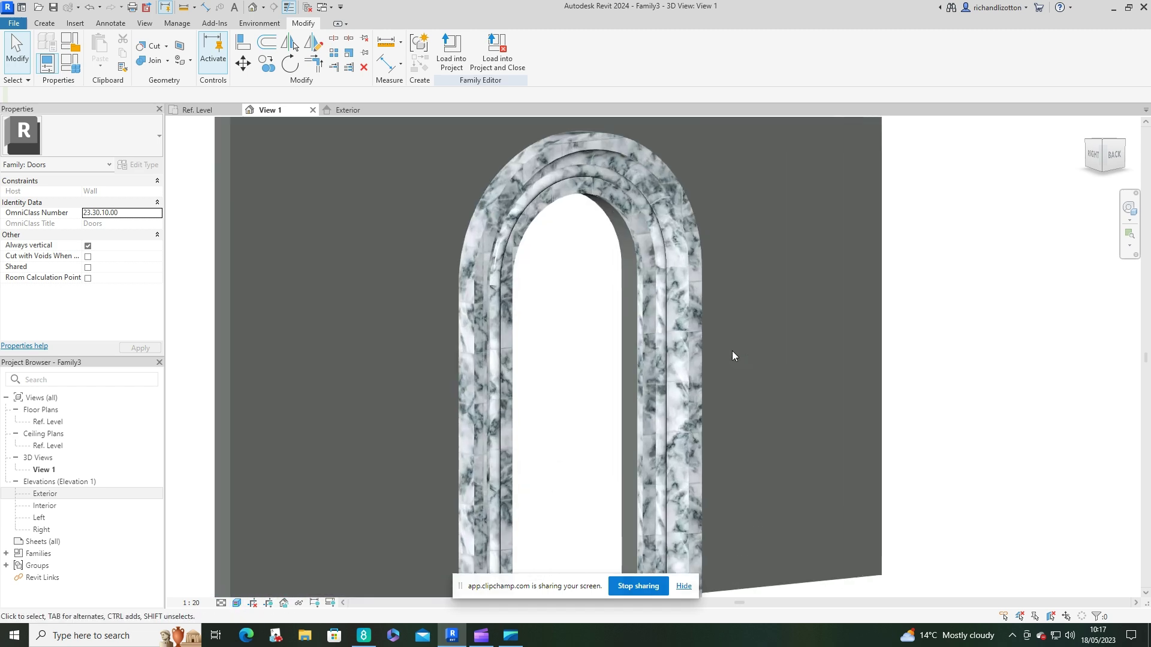
scroll(732, 351, down, 3)
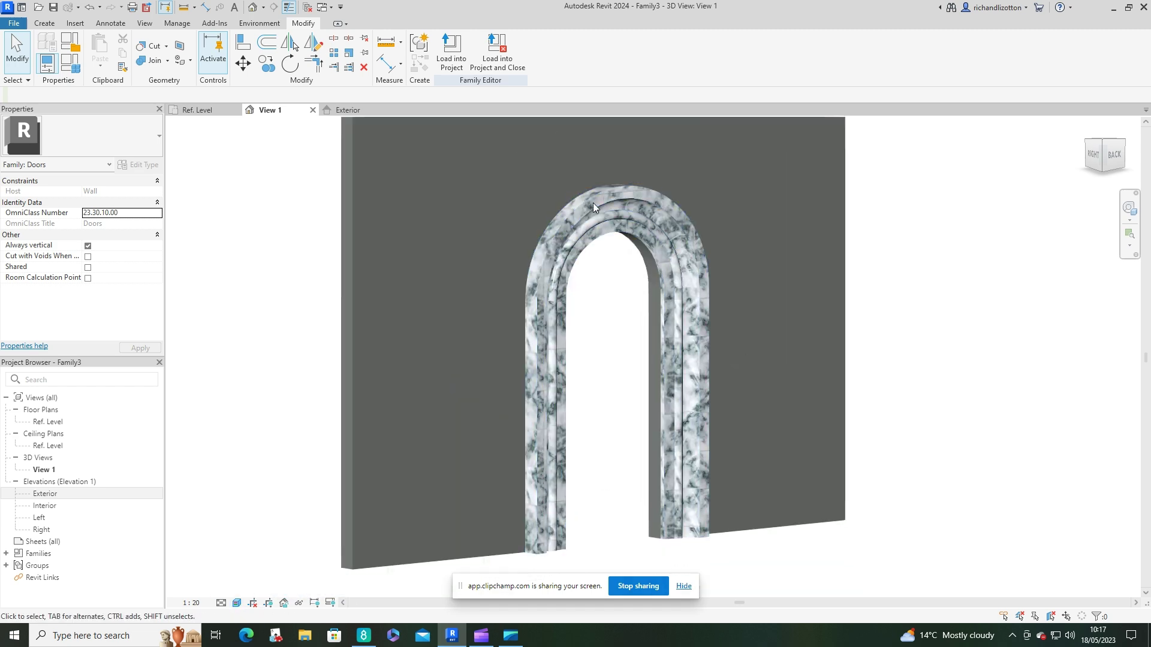
Step: Orbit around the marble arch from several angles, then return to the Exterior elevation
shift+middle_drag(570, 365, 463, 386)
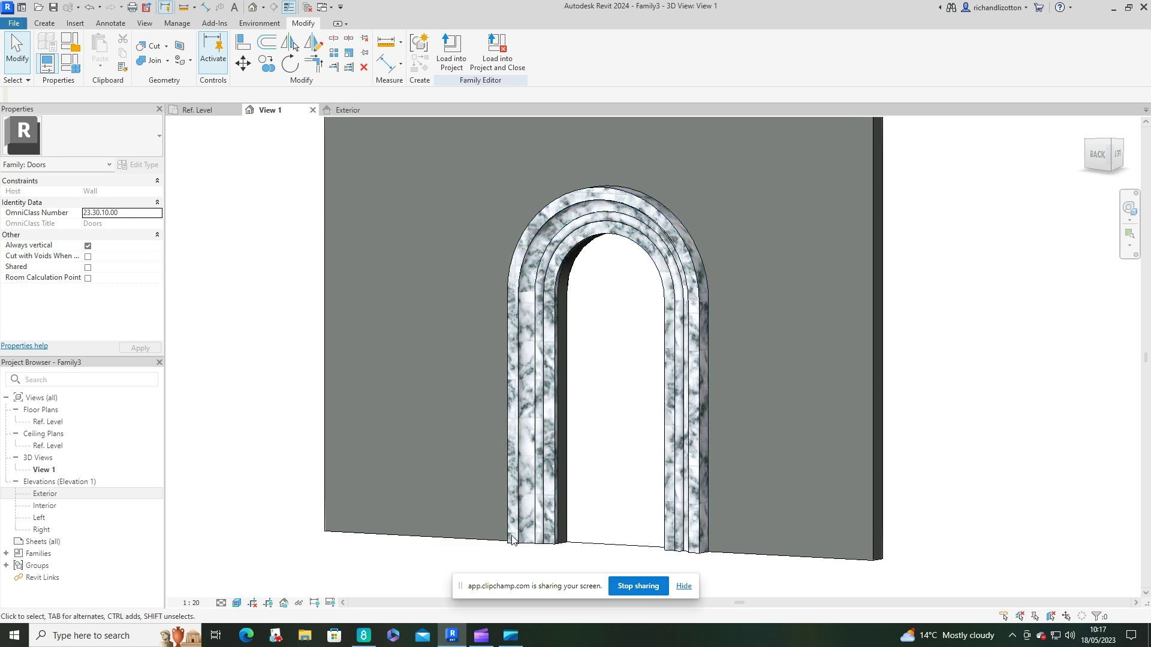
shift+middle_drag(527, 532, 520, 457)
scroll(520, 456, up, 5)
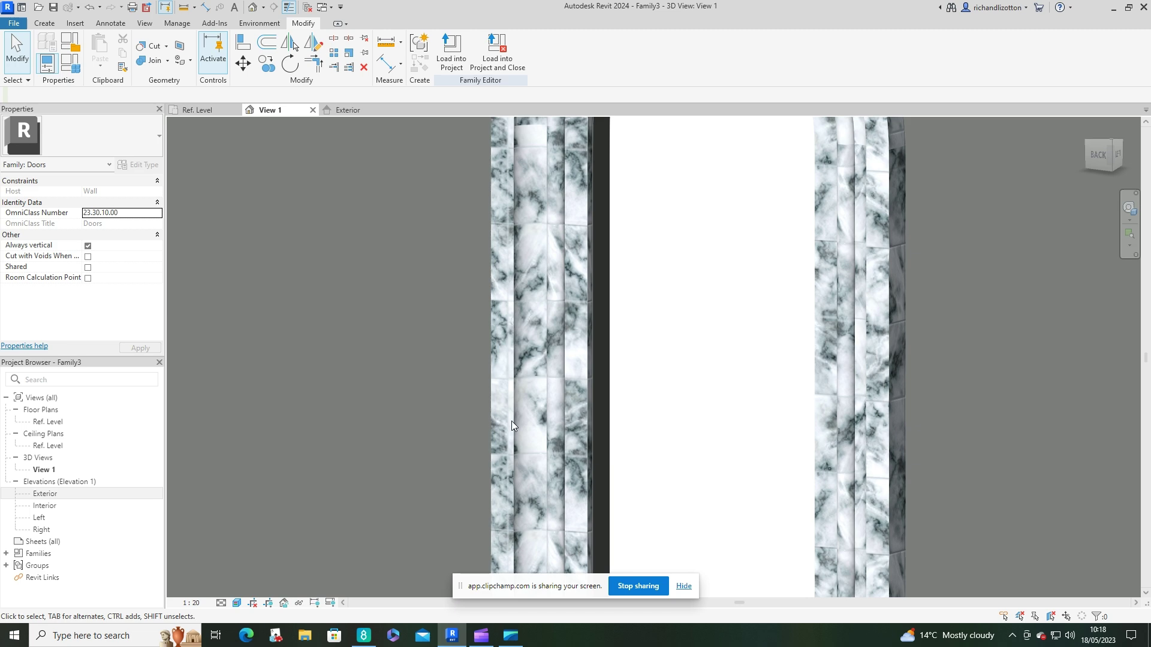
scroll(573, 391, down, 5)
shift+middle_drag(608, 429, 595, 446)
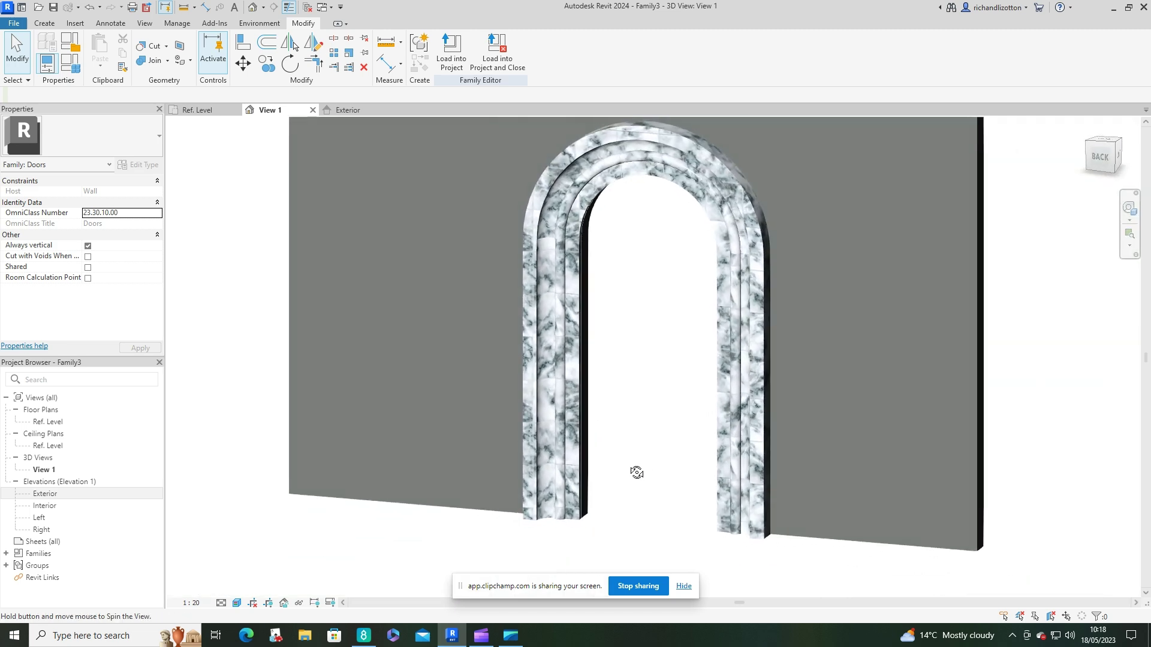
shift+middle_drag(637, 473, 648, 432)
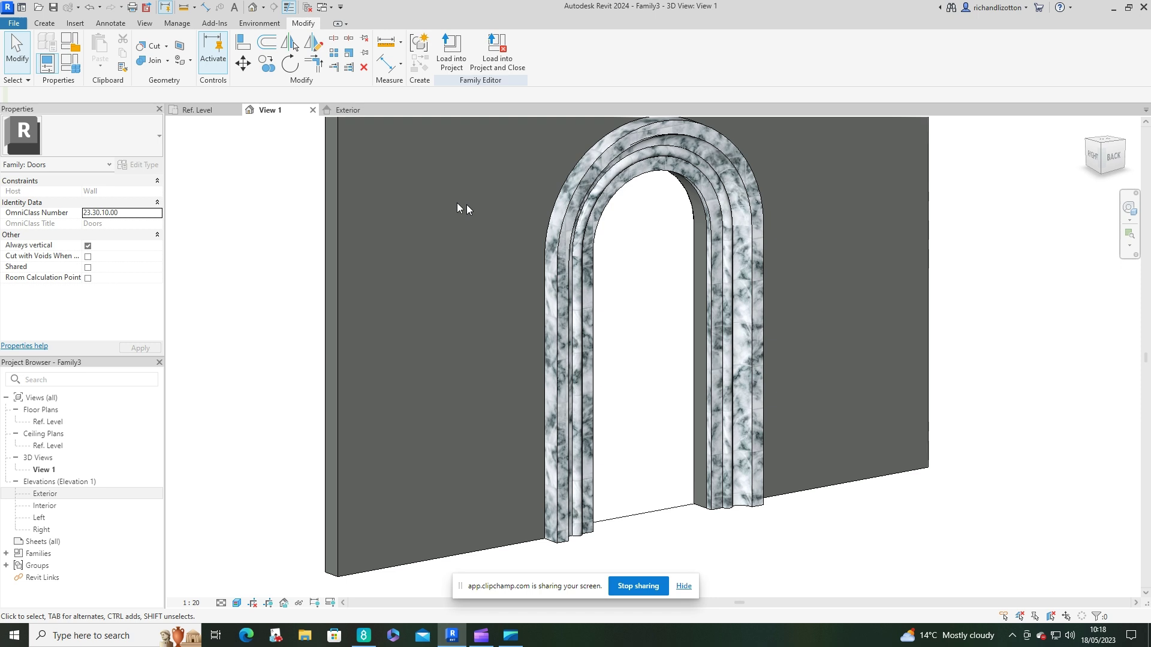
click(360, 111)
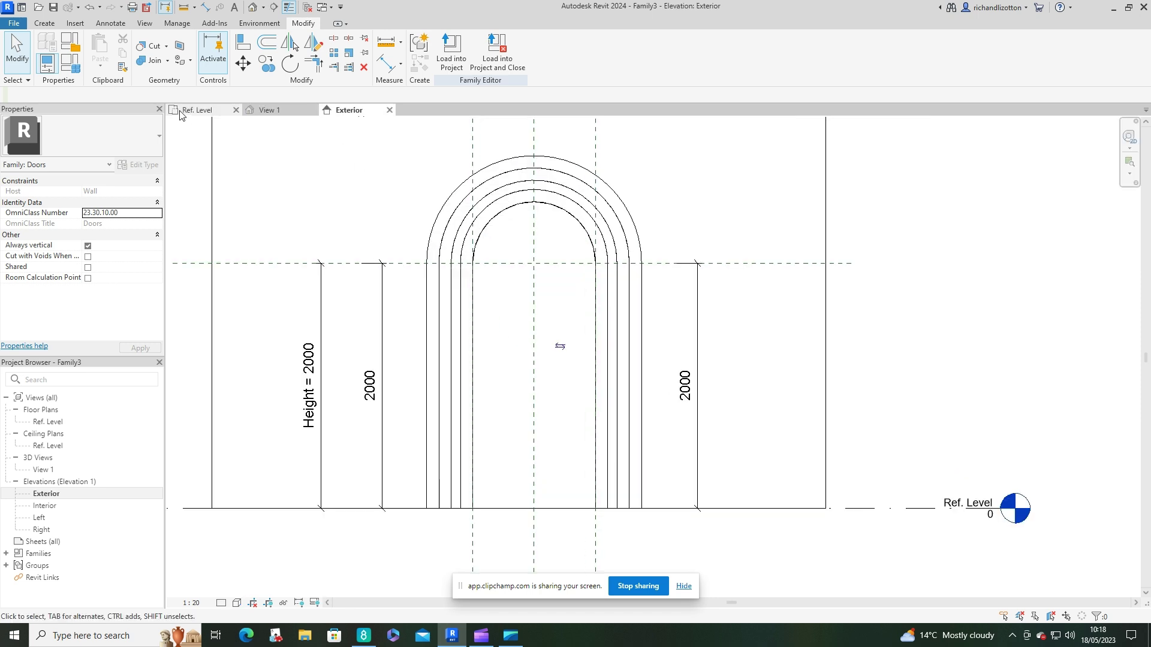
Step: Start a new extrusion and sketch a 35-radius circle on the left arch moulding
click(48, 25)
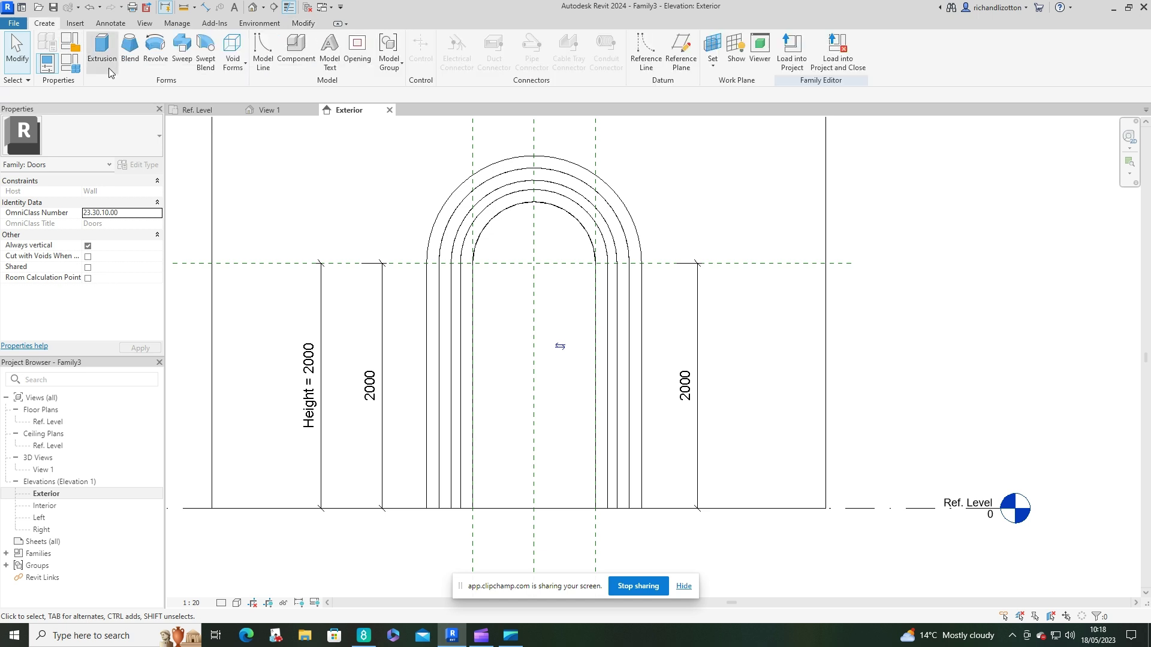
click(102, 49)
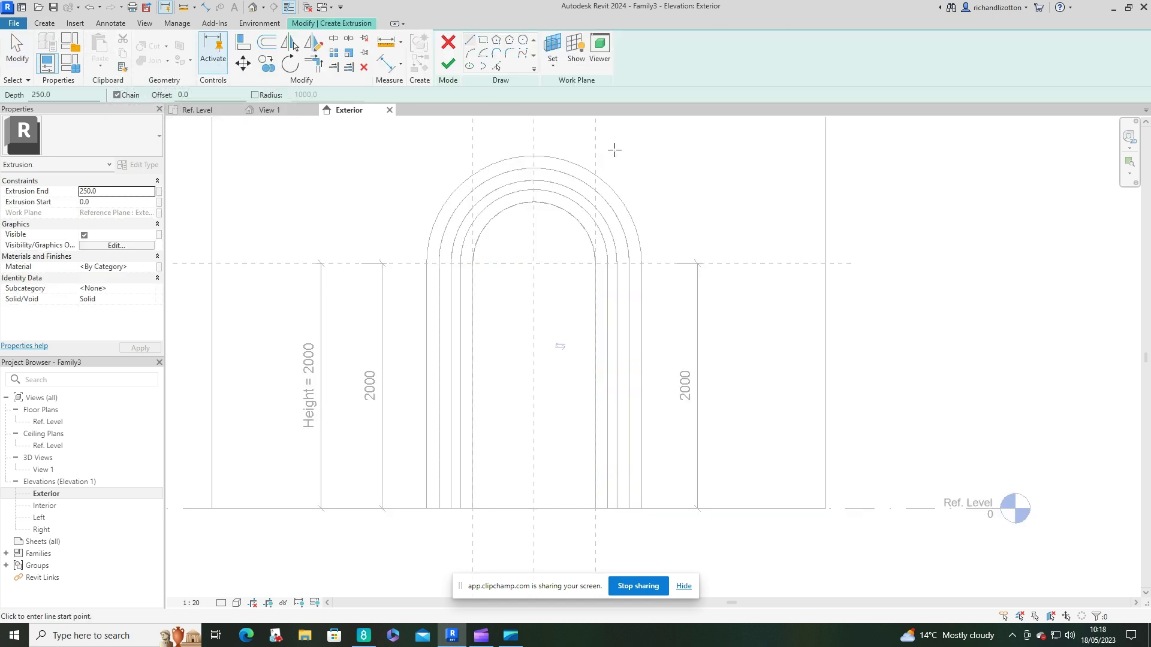
scroll(519, 250, up, 3)
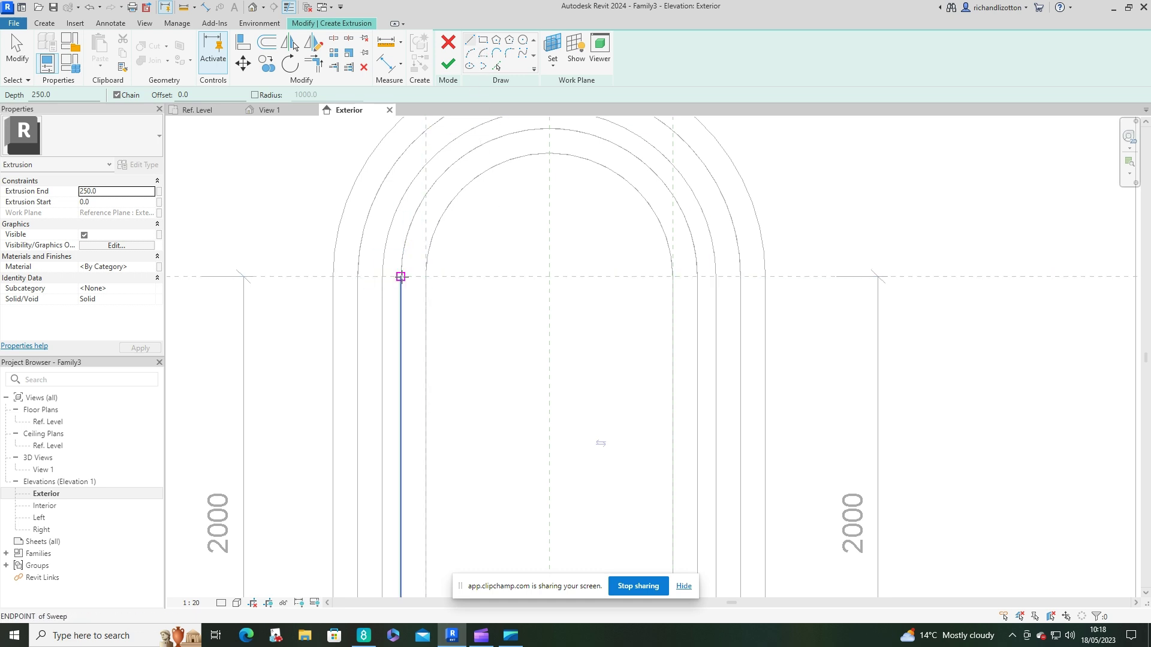
click(401, 276)
scroll(463, 257, up, 3)
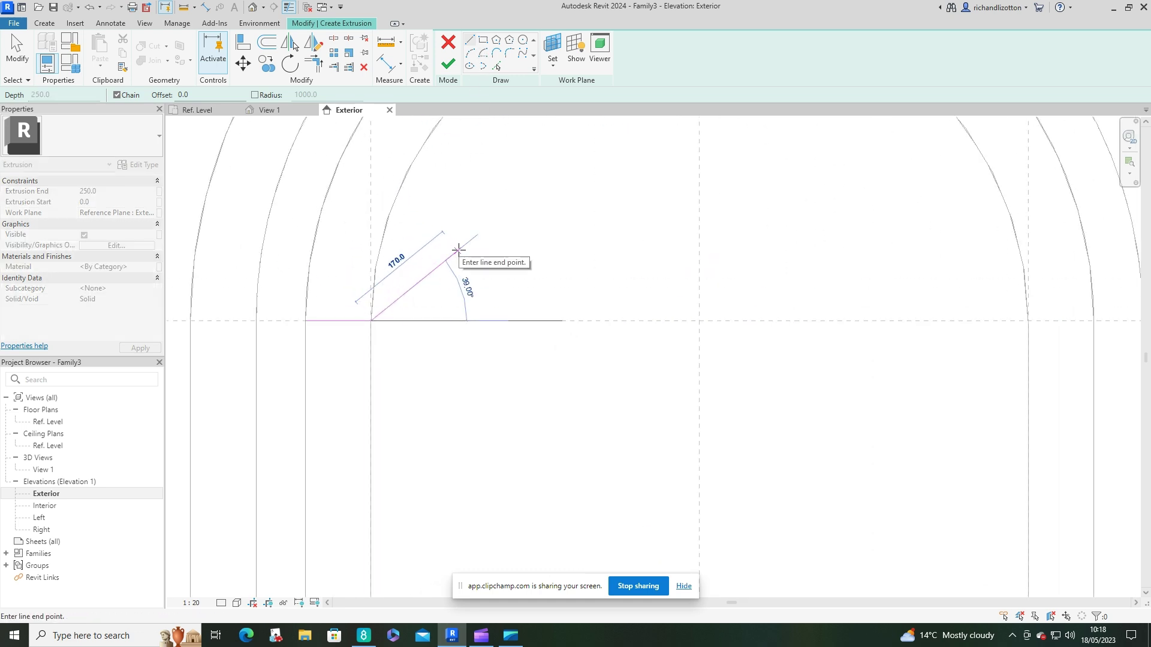
key(Escape)
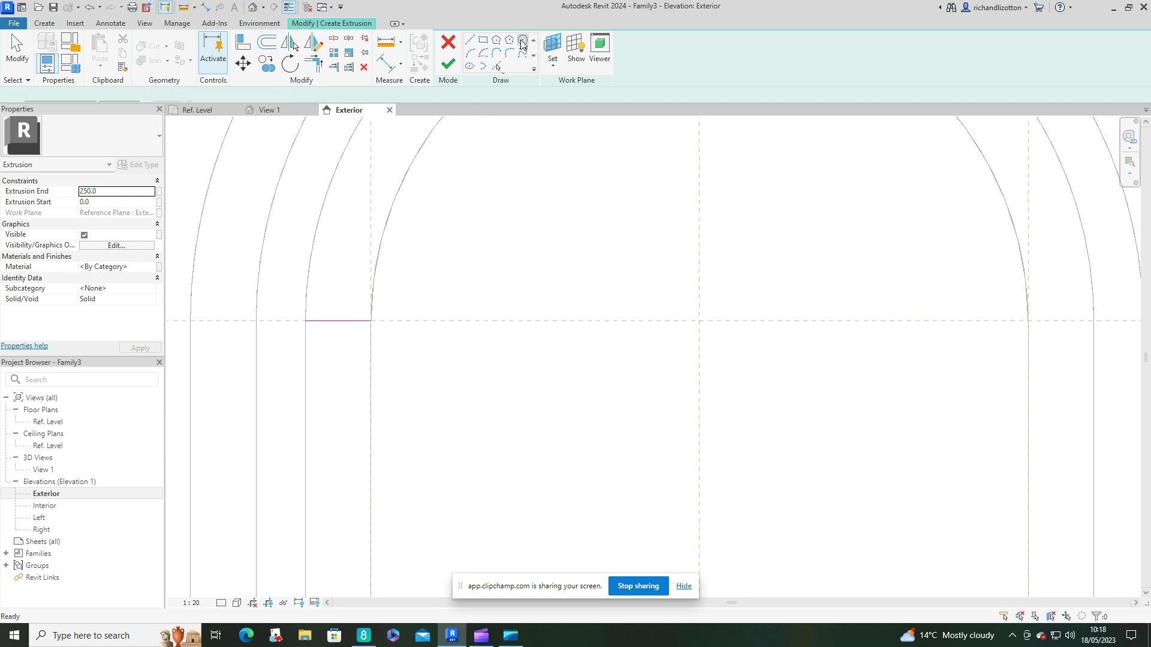
click(338, 321)
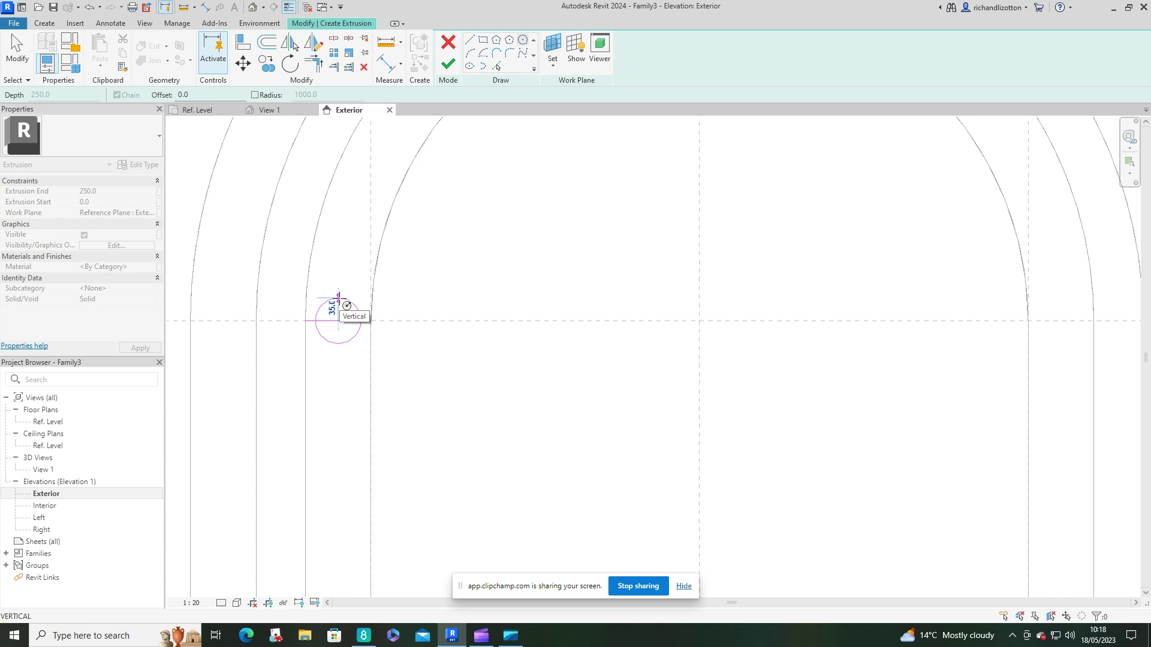
click(339, 298)
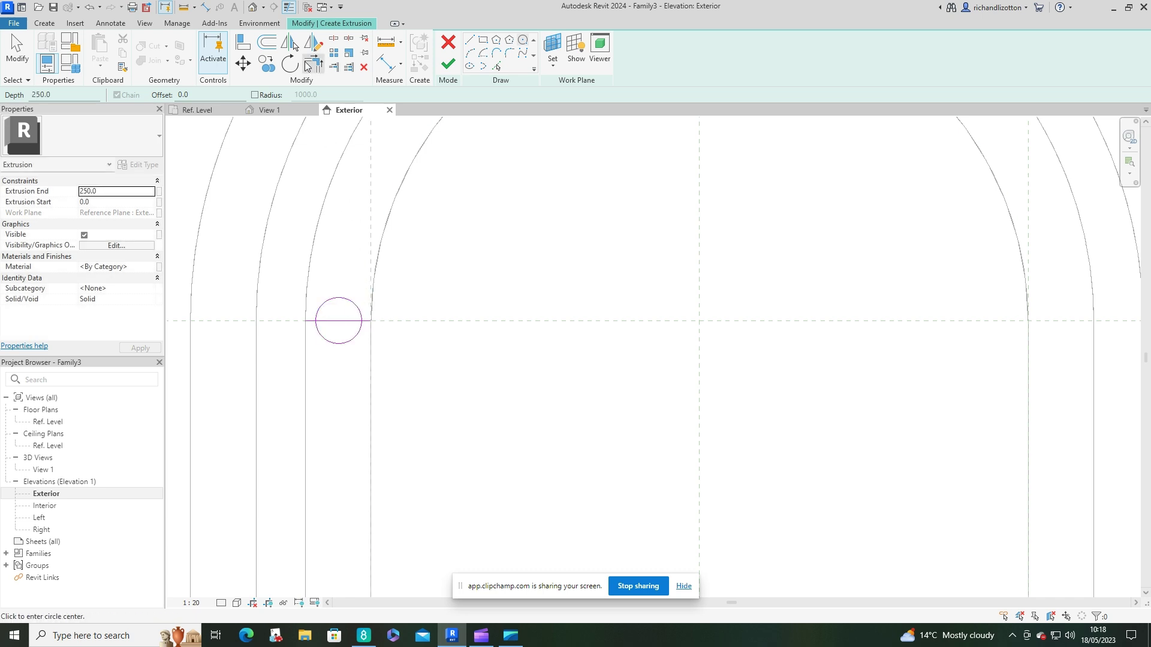
Step: Offset the circle 10 inward with OF and delete the horizontal helper line
key(o)
key(f)
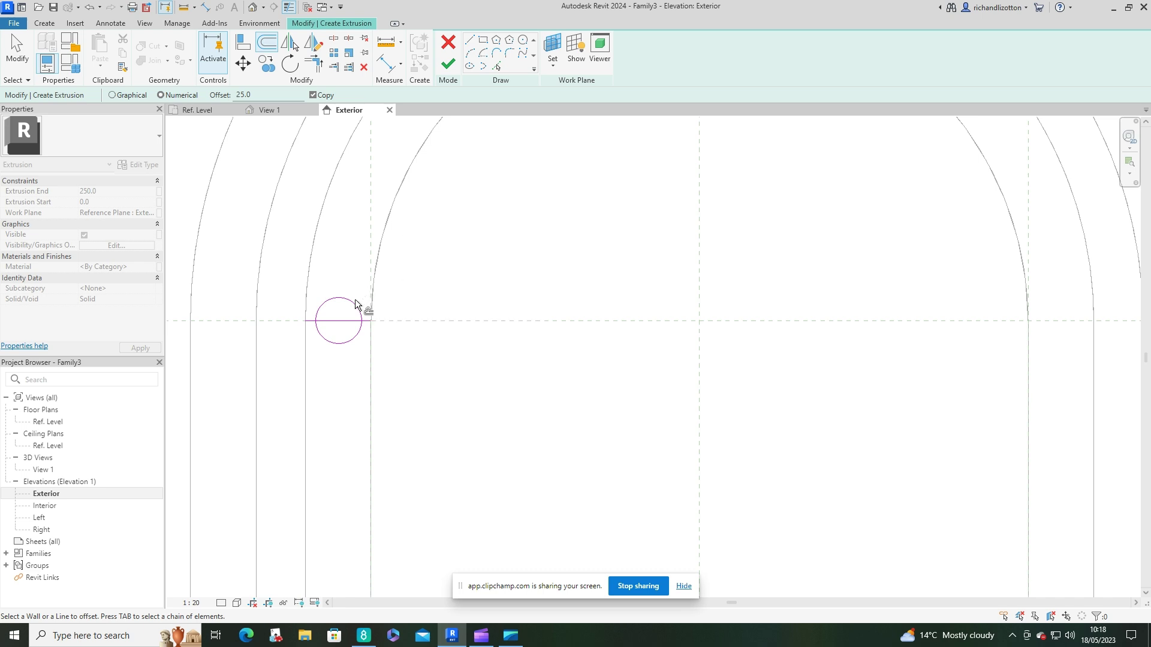
double_click(241, 95)
text(10.0)
scroll(342, 323, up, 4)
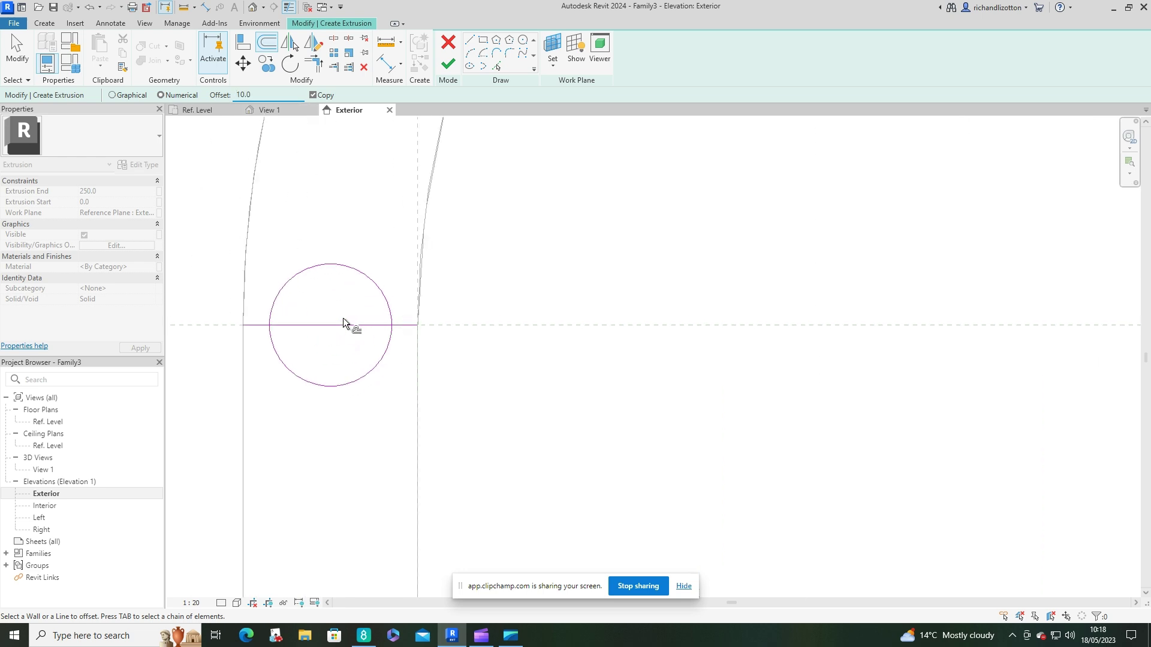
click(321, 271)
key(Escape)
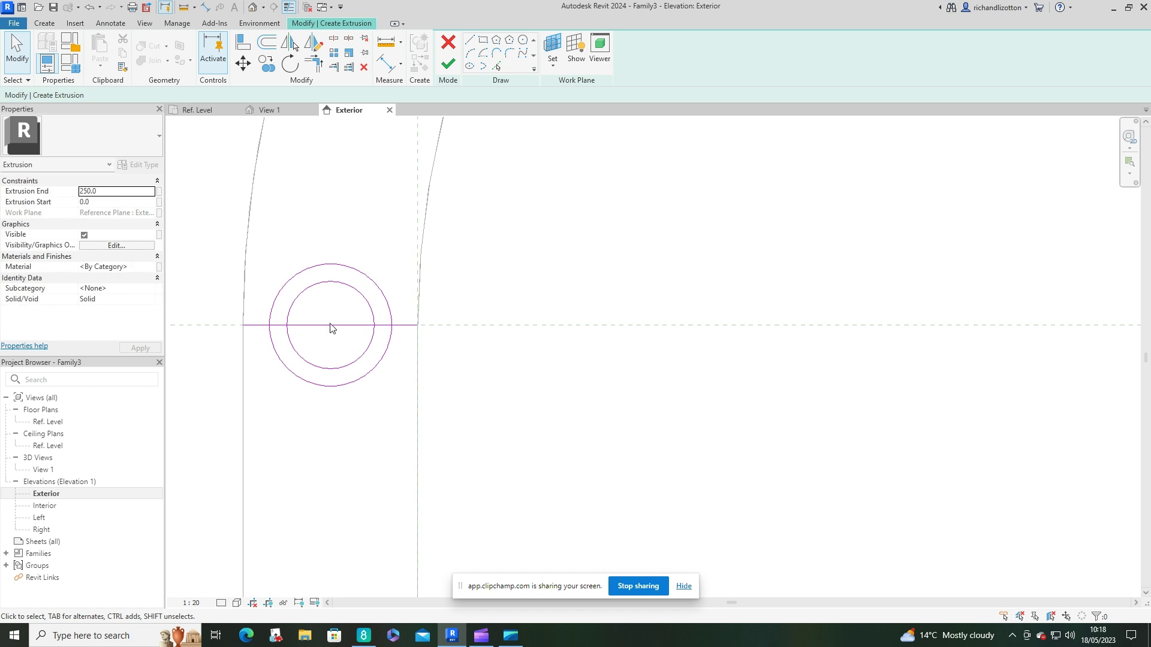
click(331, 326)
key(Delete)
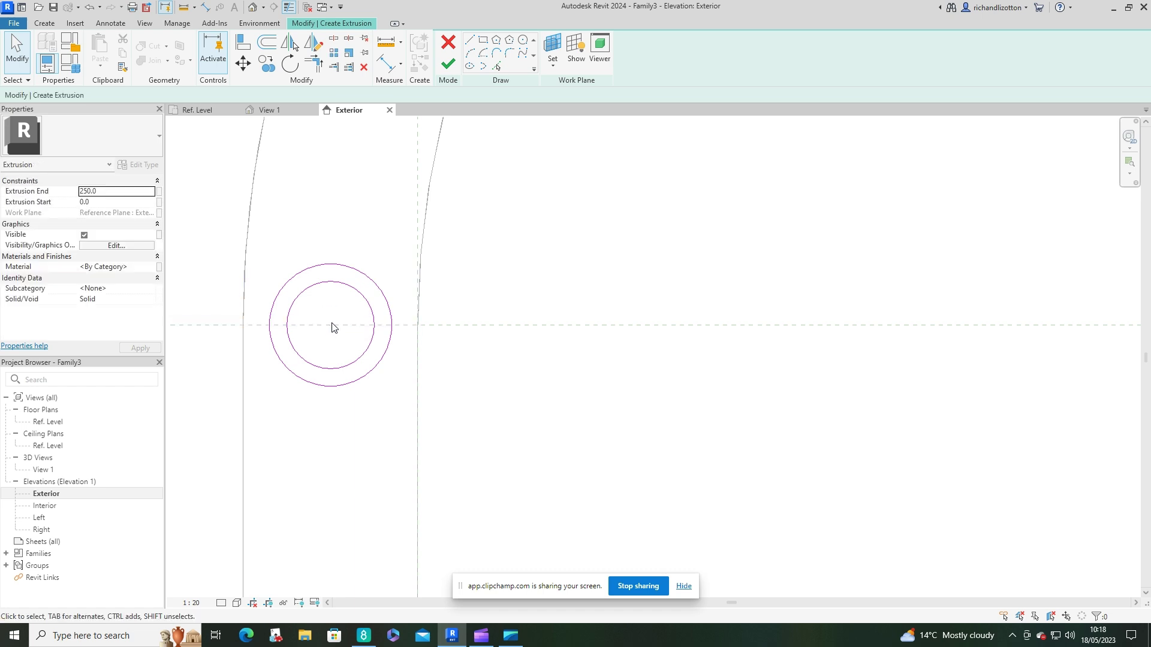
Step: In the Left elevation, set Extrusion Start -75 and End 0, then finish the ring
double_click(39, 518)
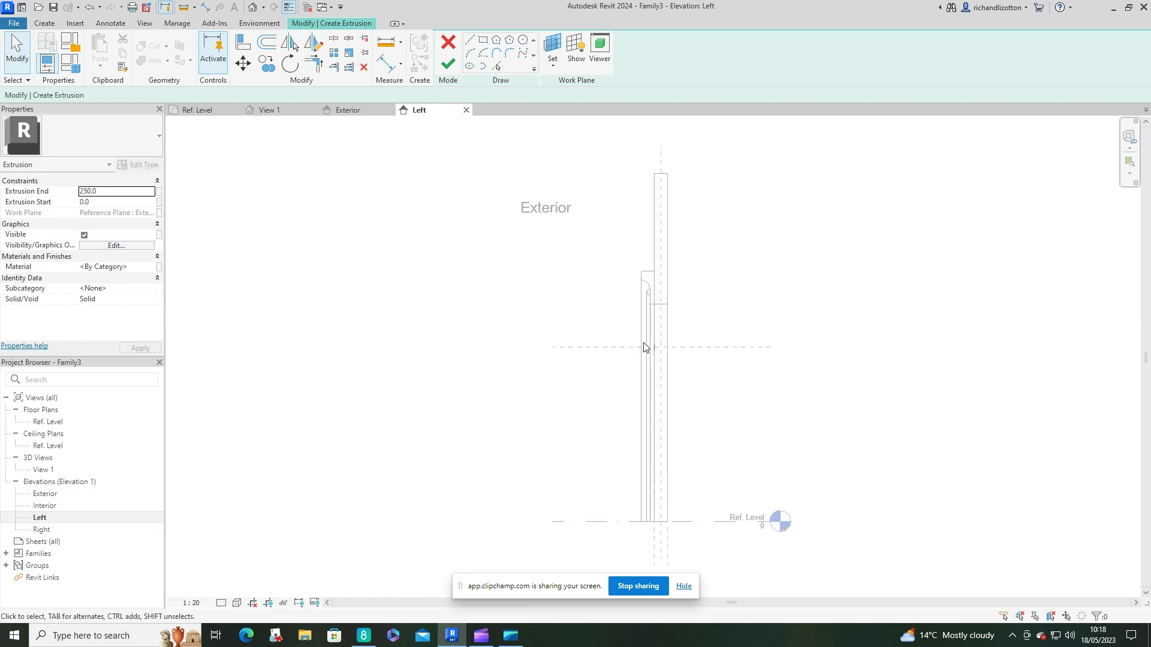
scroll(644, 347, up, 5)
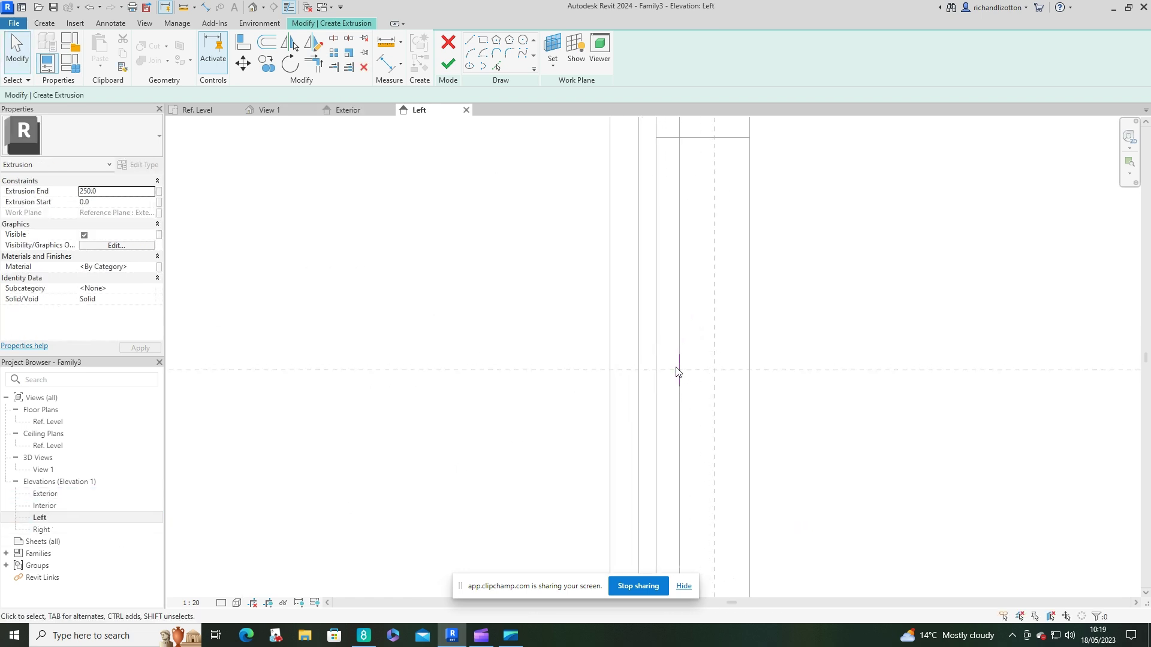
middle_drag(691, 377, 599, 402)
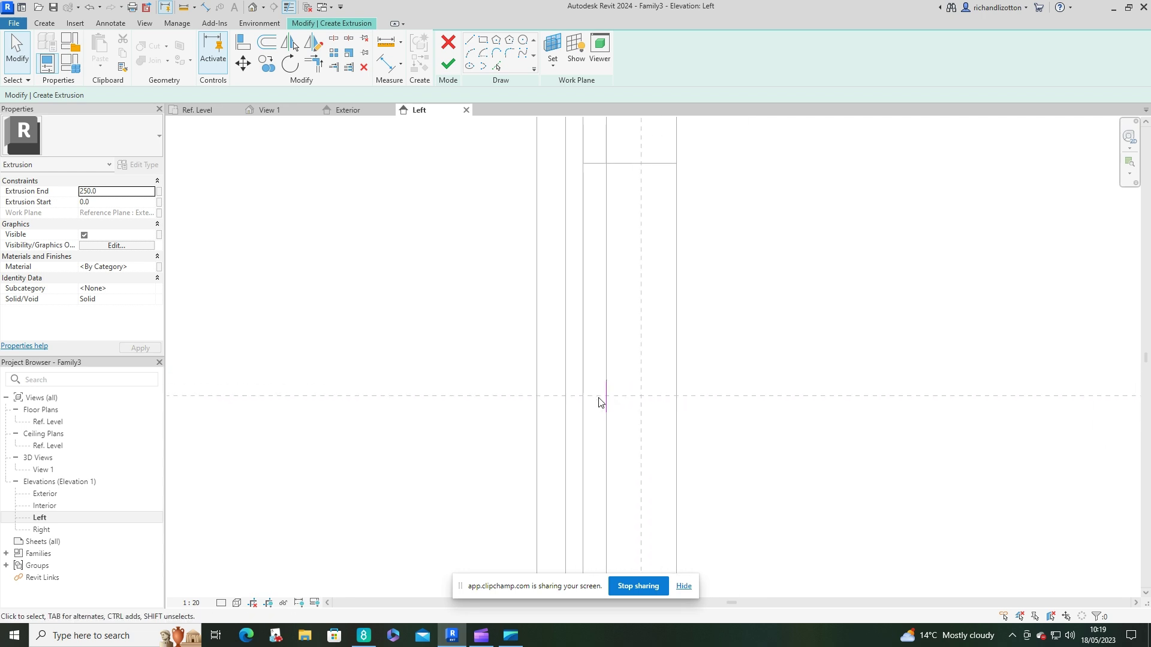
click(94, 203)
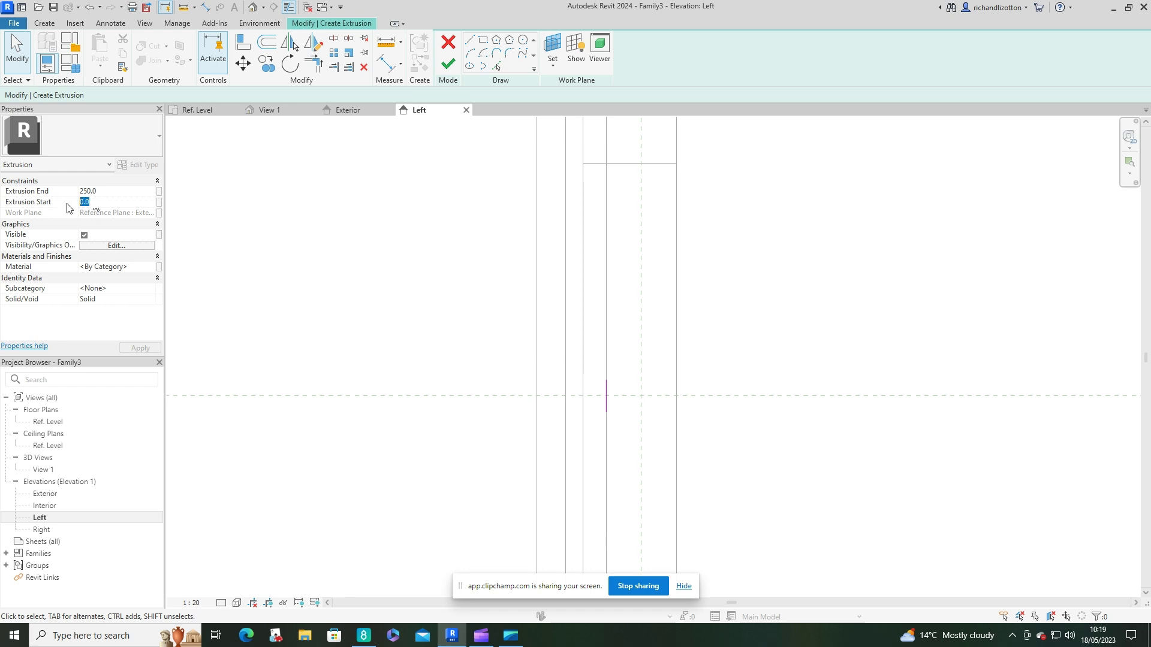
text(75)
click(59, 191)
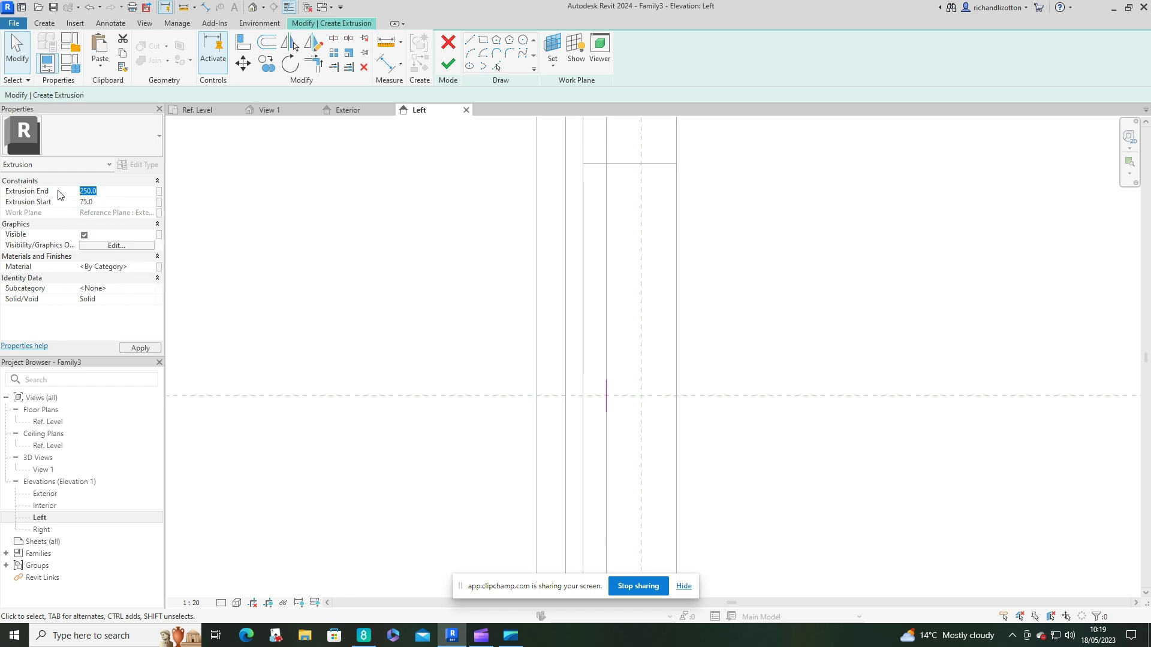
text(0)
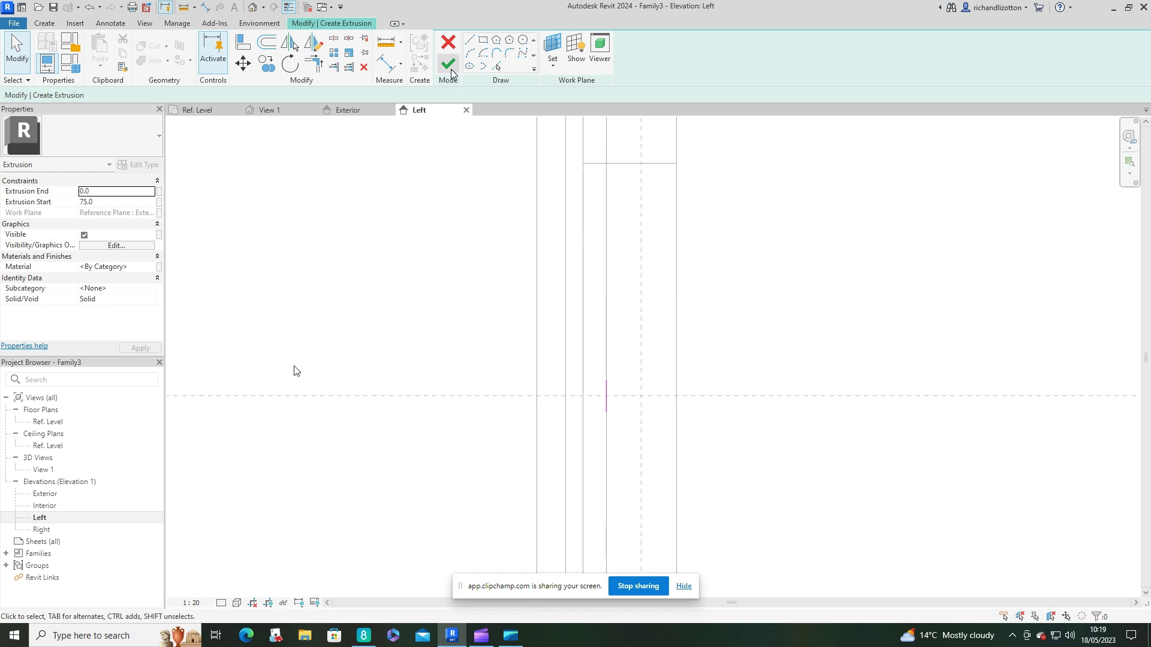
click(102, 203)
text(-75.0)
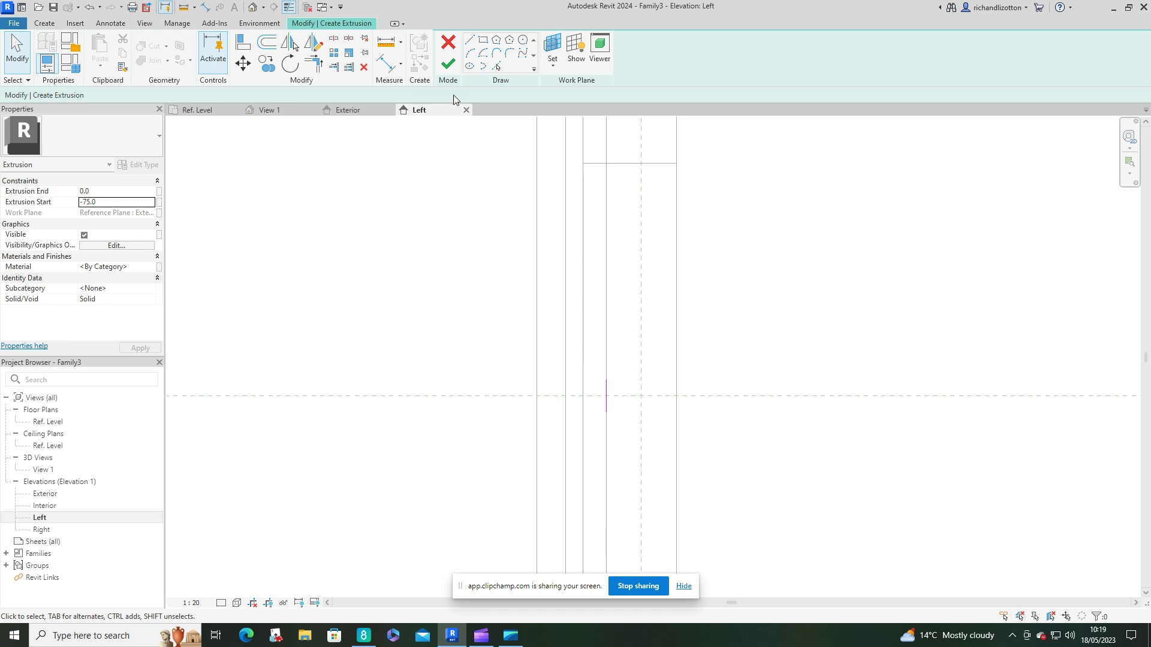
click(456, 71)
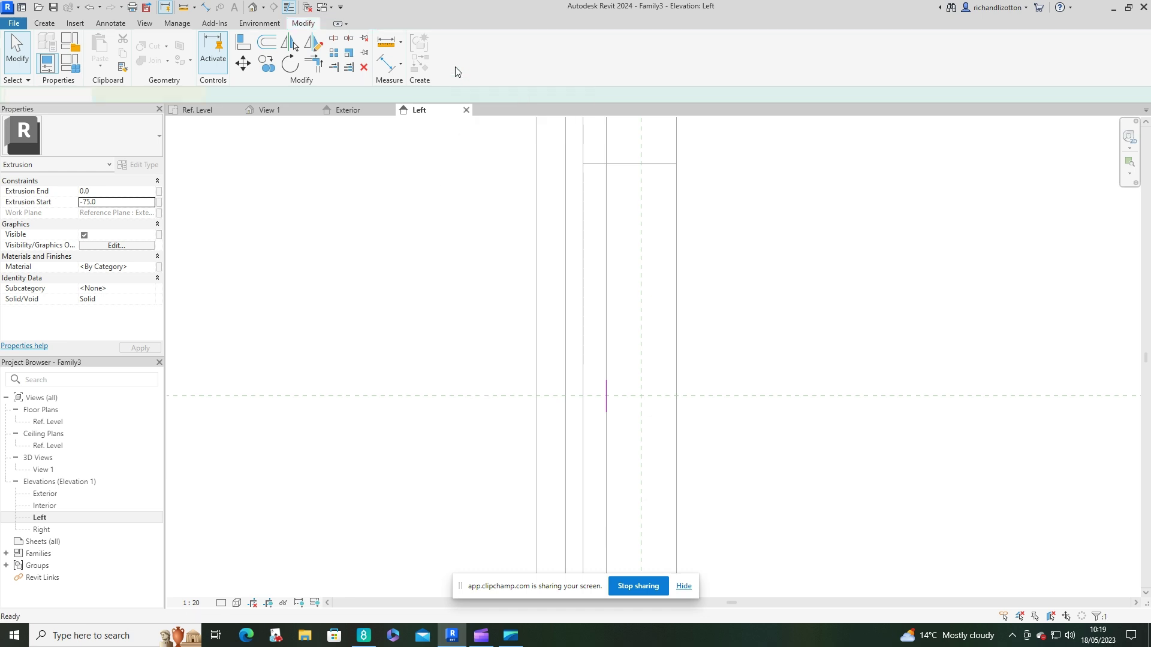
scroll(617, 400, up, 2)
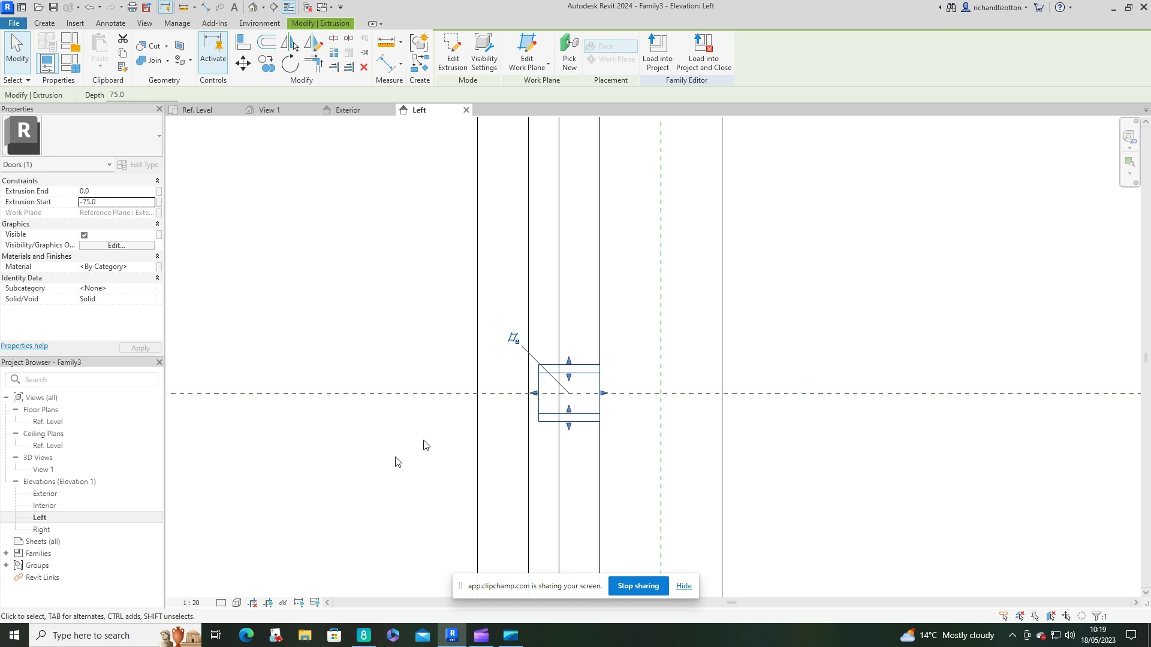
Step: In the 3D view, give the ring extrusion Copper from the material library
click(264, 111)
click(640, 281)
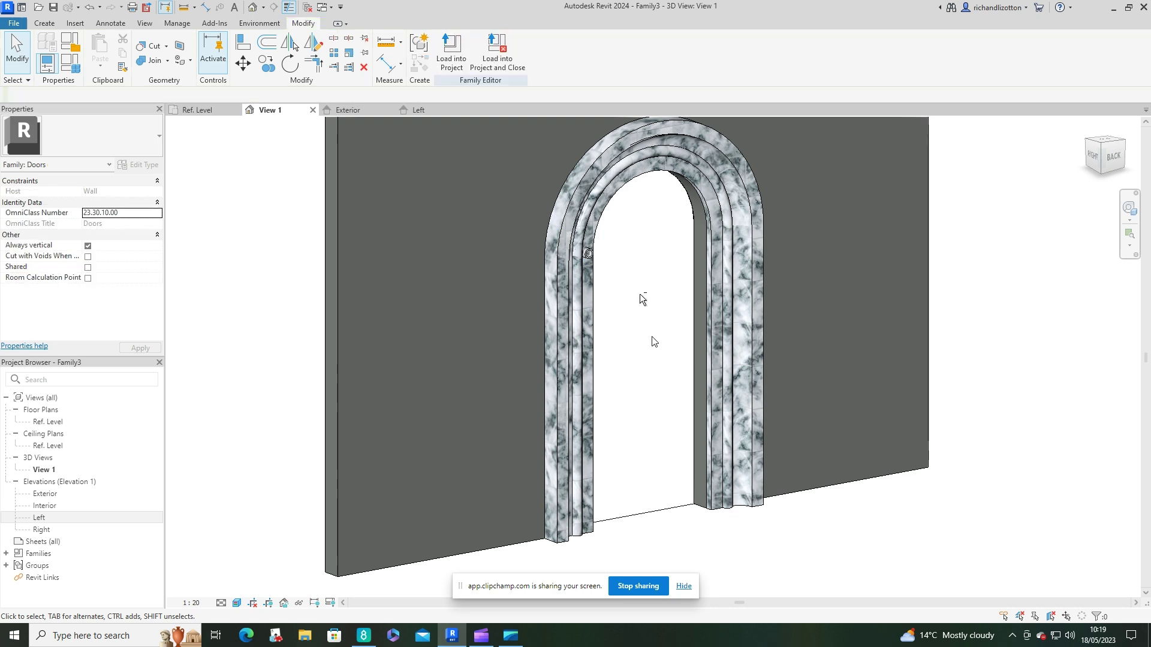
shift+middle_drag(642, 301, 732, 411)
scroll(558, 272, up, 5)
click(564, 310)
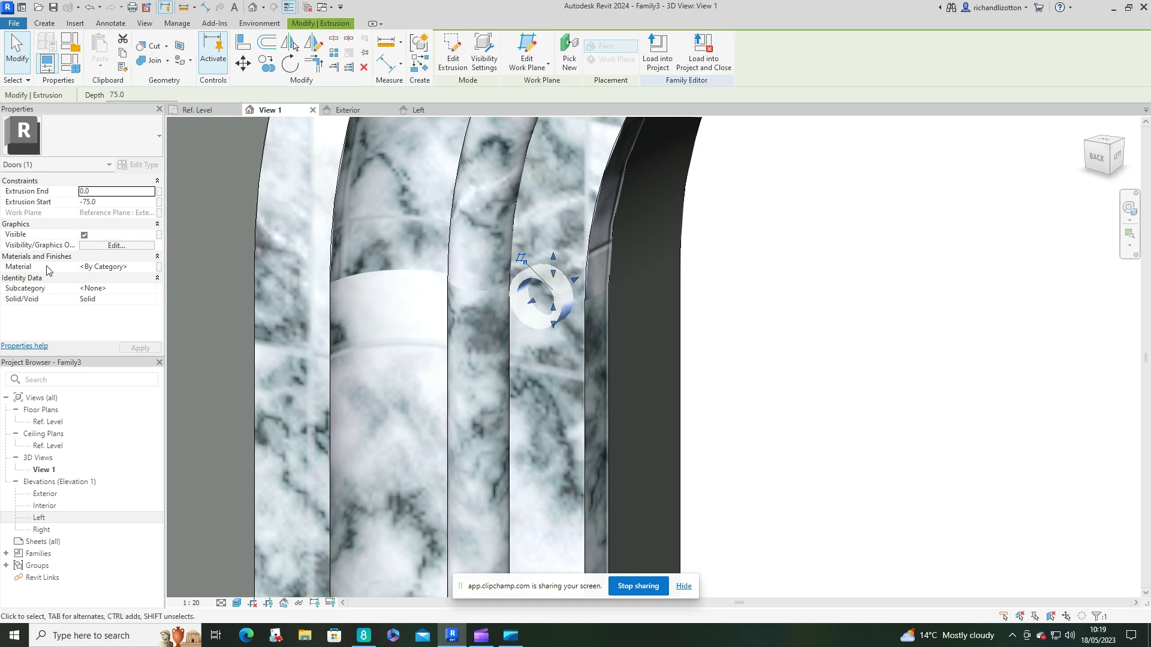
click(147, 267)
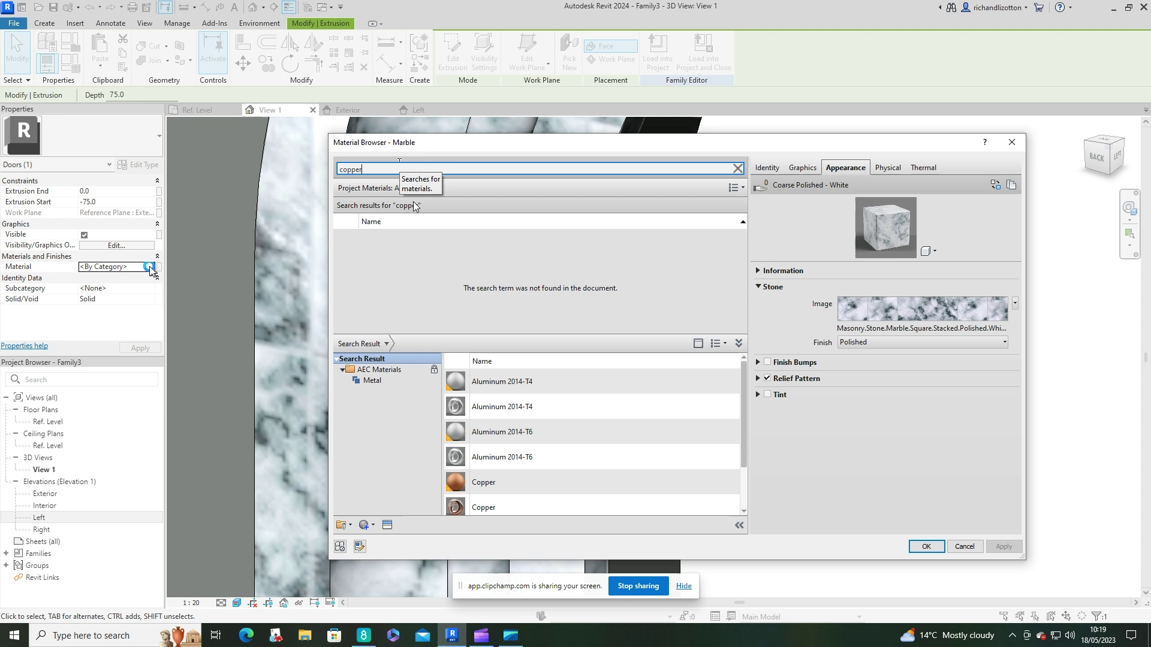
click(559, 483)
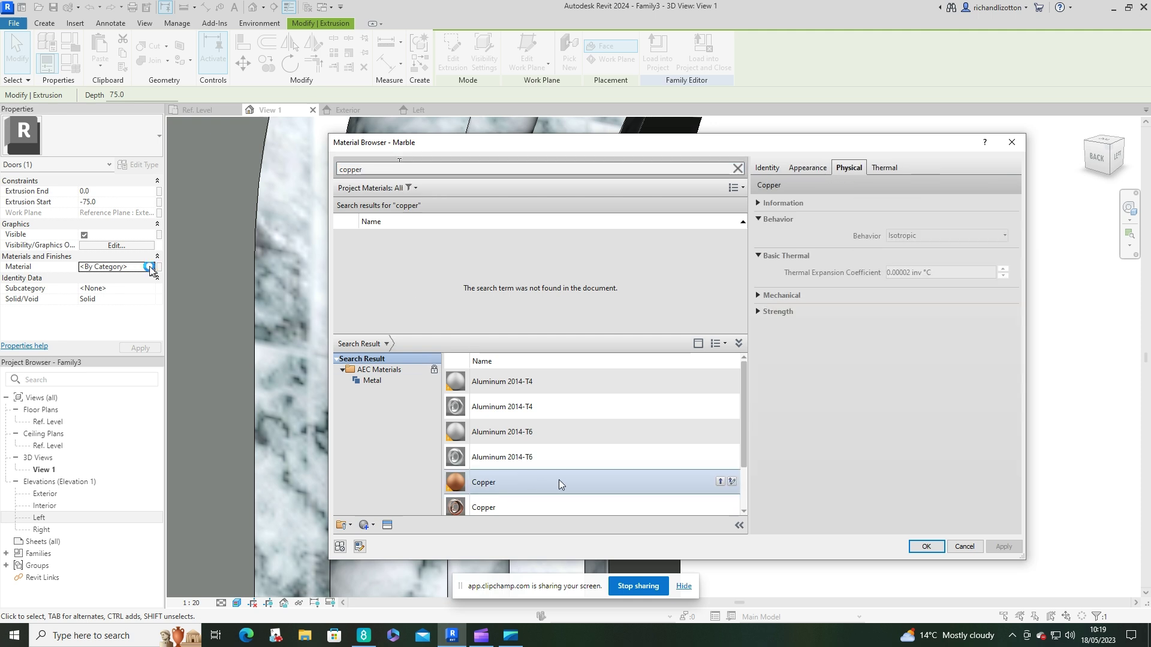
click(732, 482)
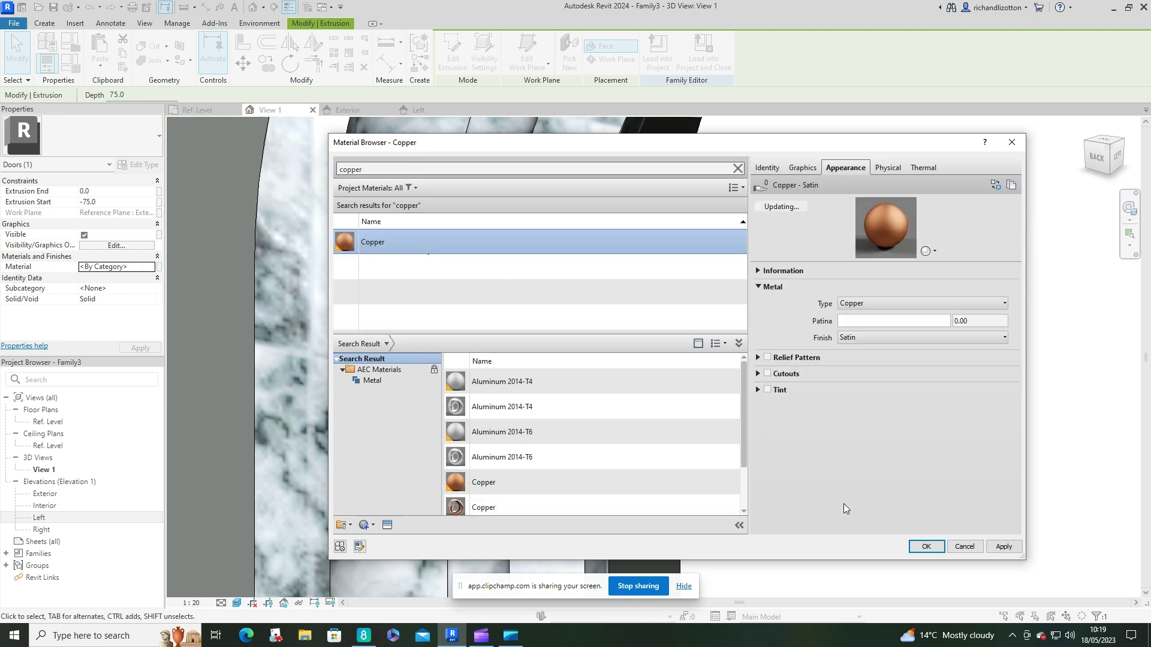
click(927, 547)
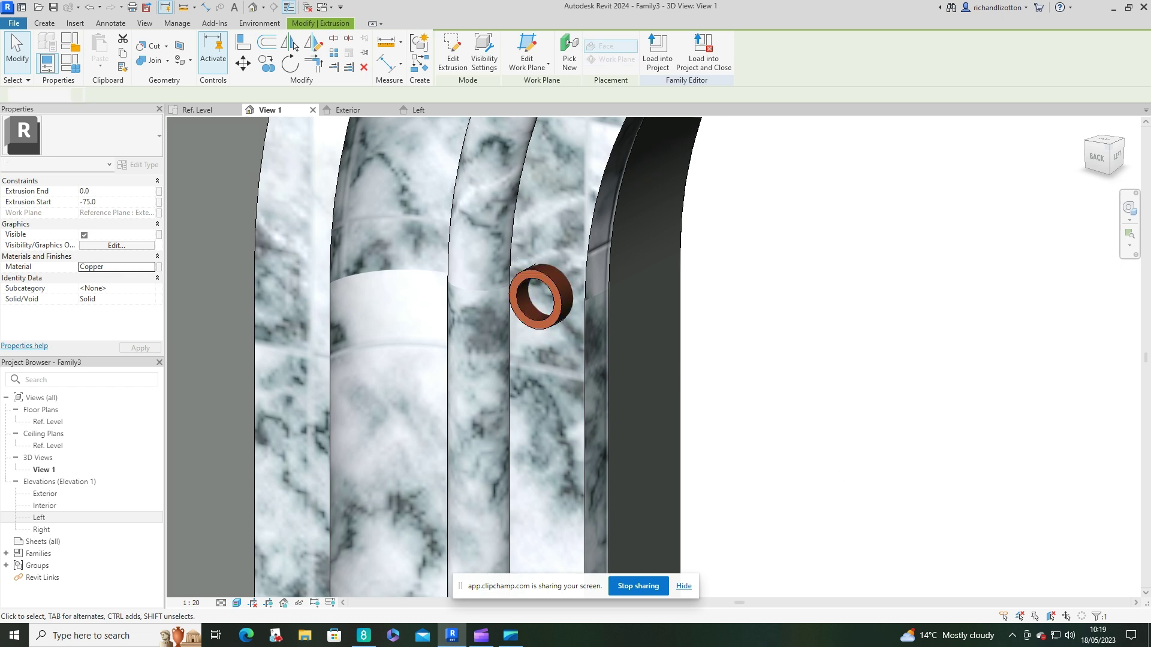
click(813, 414)
scroll(812, 413, down, 4)
middle_drag(865, 471, 567, 221)
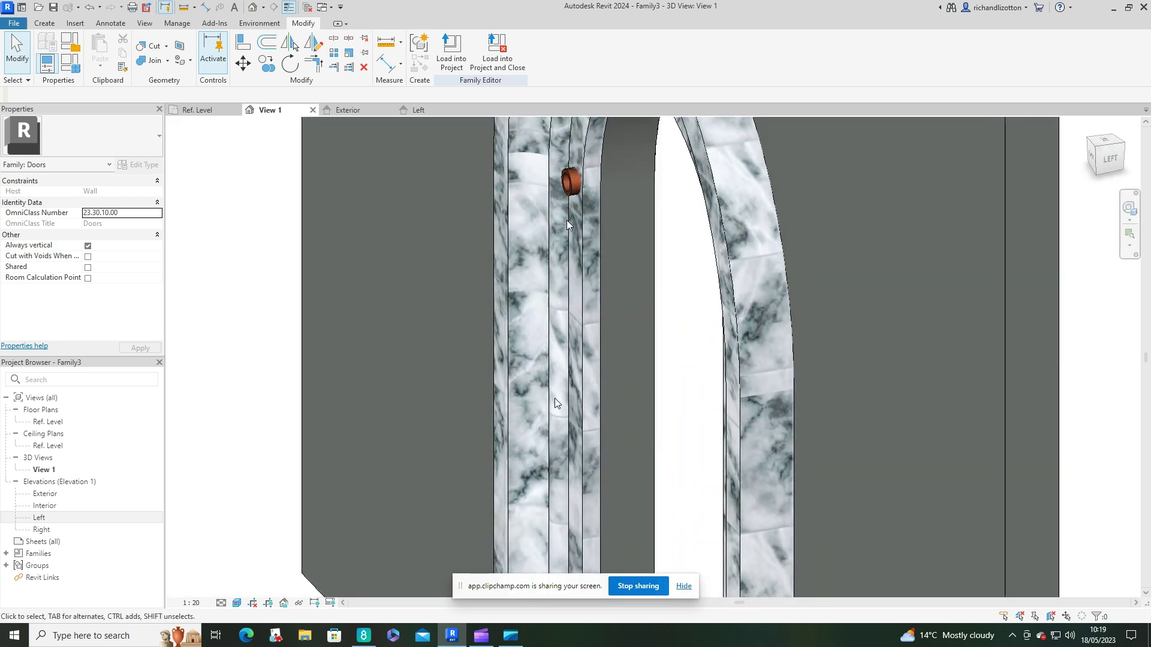
Step: Change the copper ring extrusion's start depth to 60
click(573, 182)
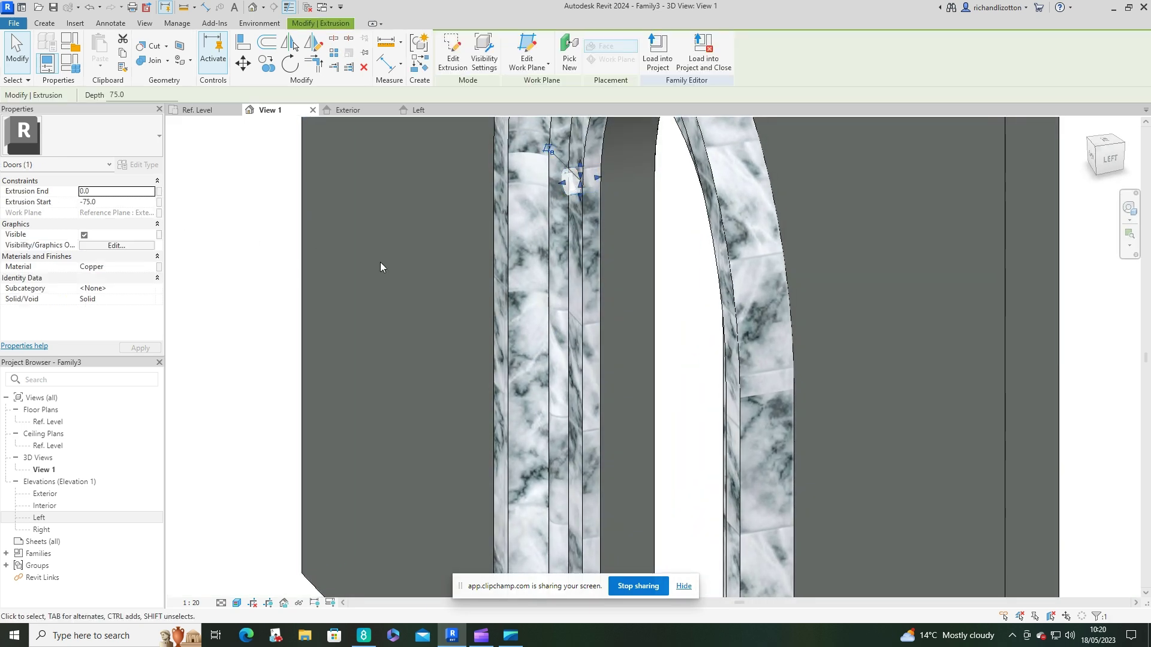
click(88, 202)
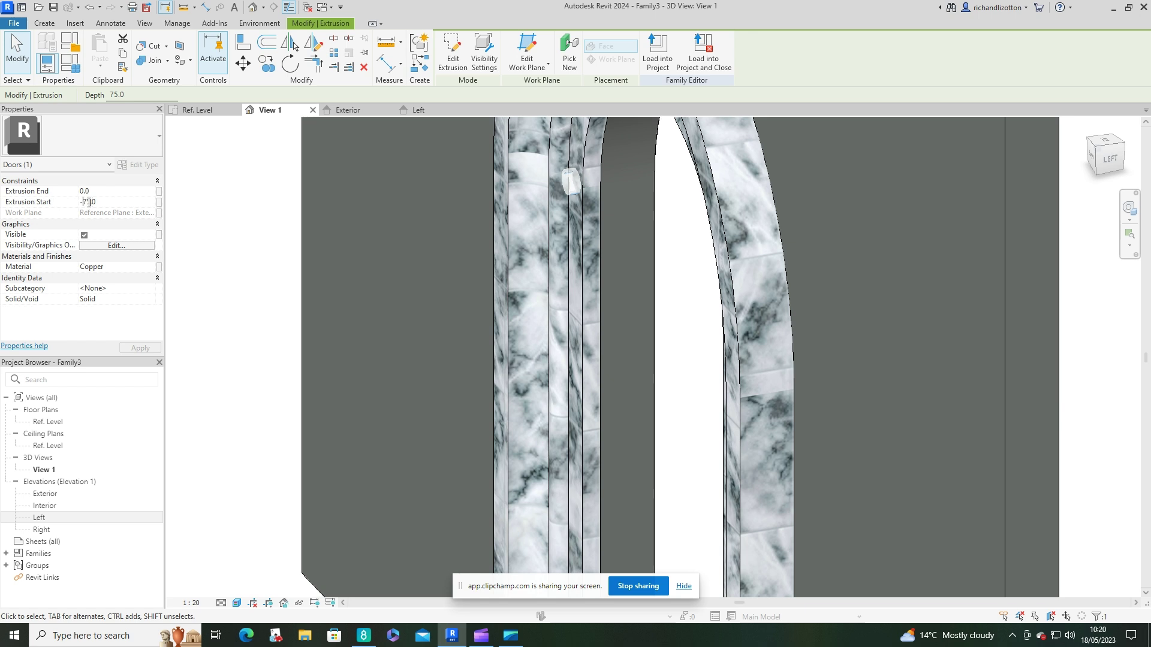
text(60)
click(282, 232)
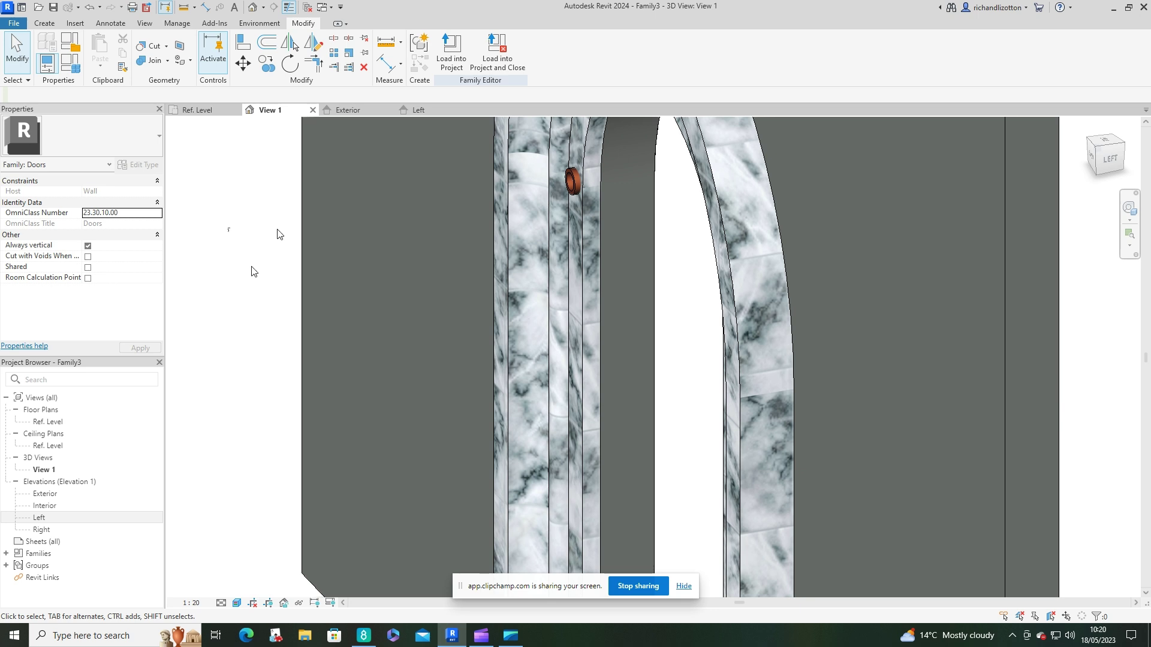
scroll(291, 307, down, 4)
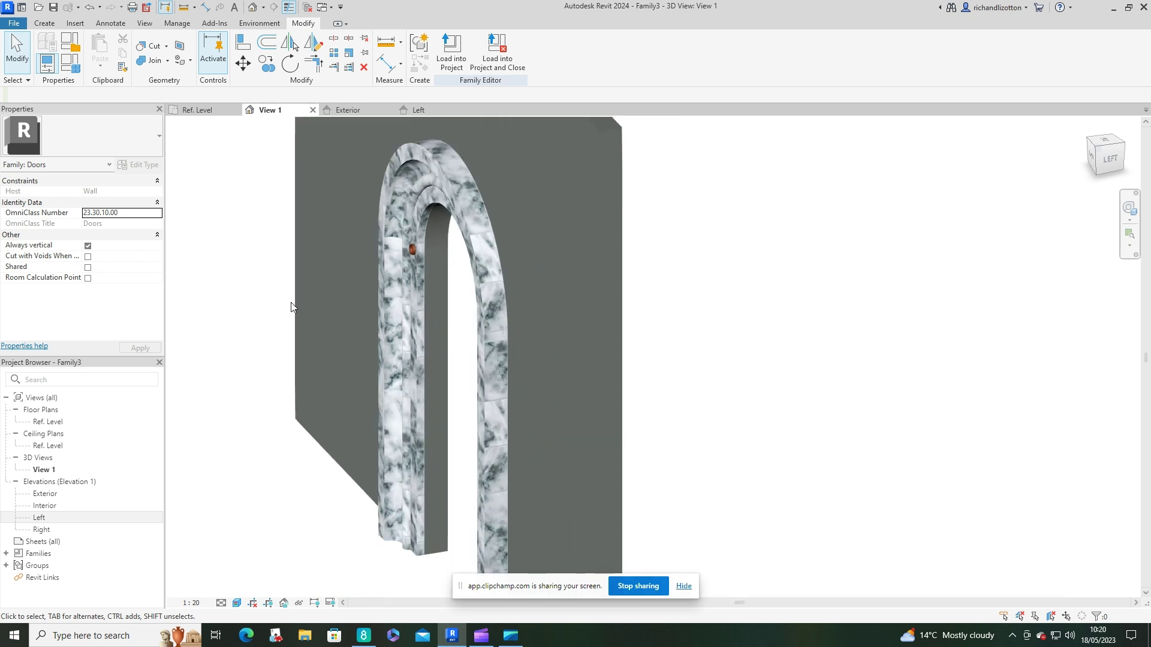
Step: On the Exterior elevation, linearly array the springing stud 15 times down the left jamb
click(361, 111)
scroll(426, 294, down, 5)
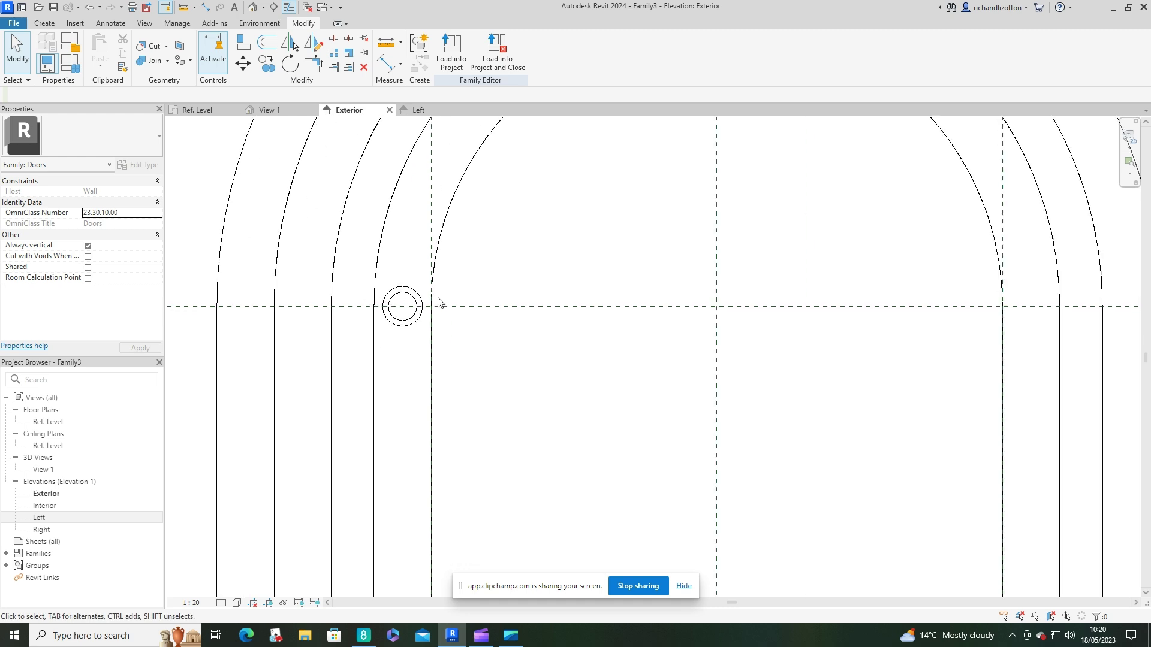
middle_drag(513, 460, 444, 324)
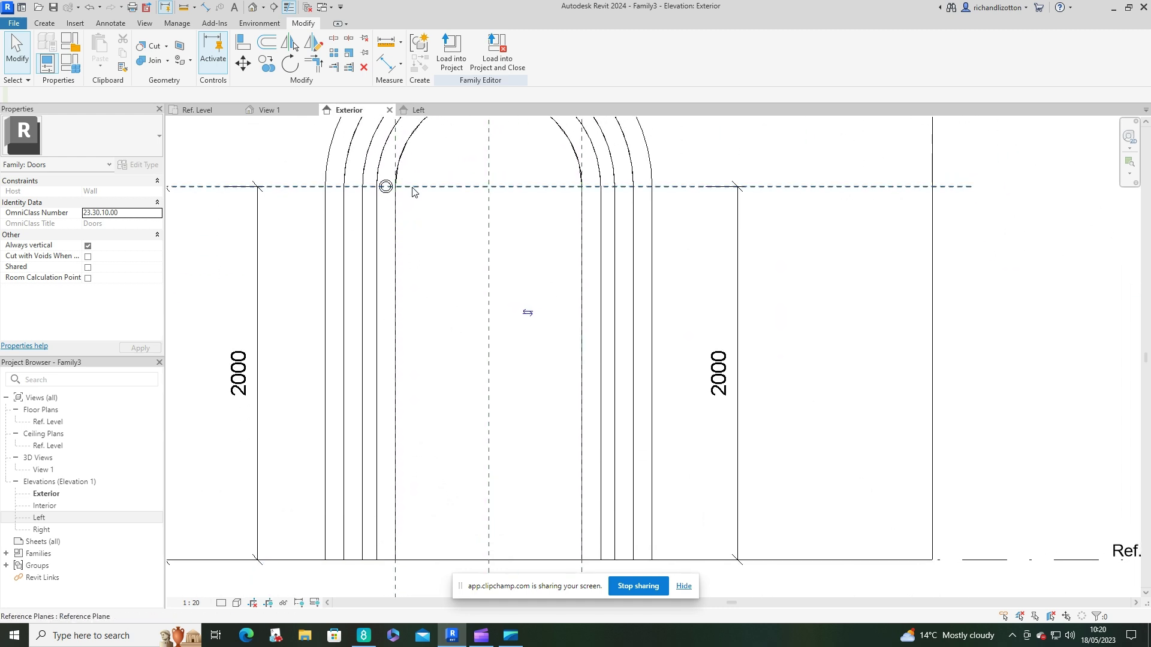
click(386, 187)
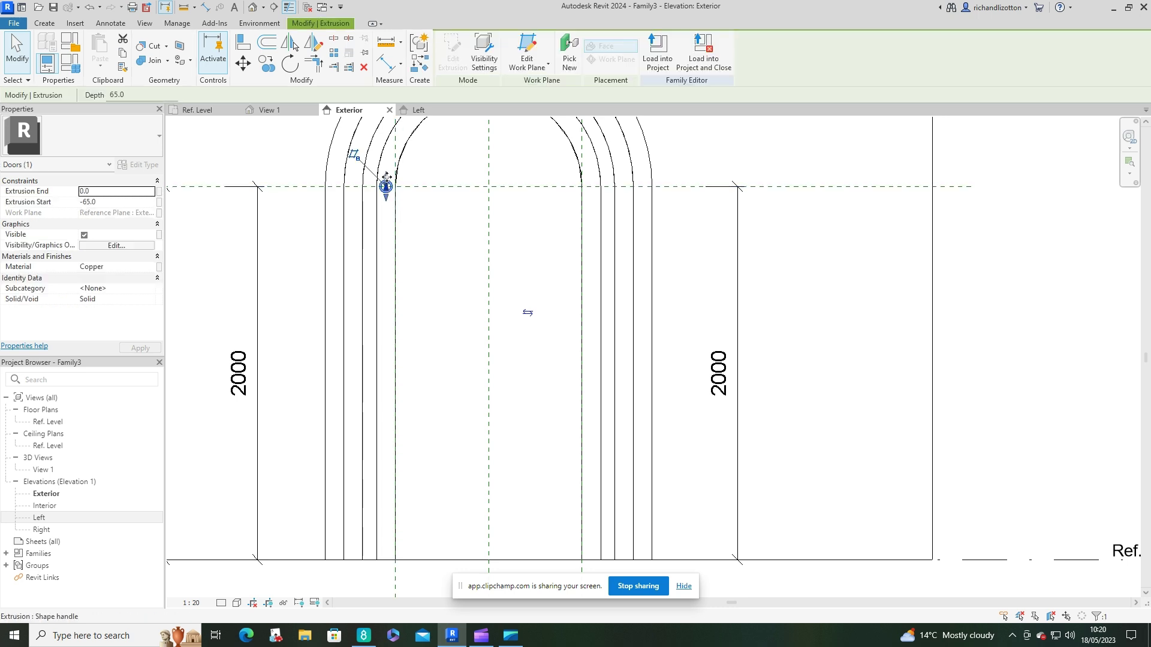
click(334, 55)
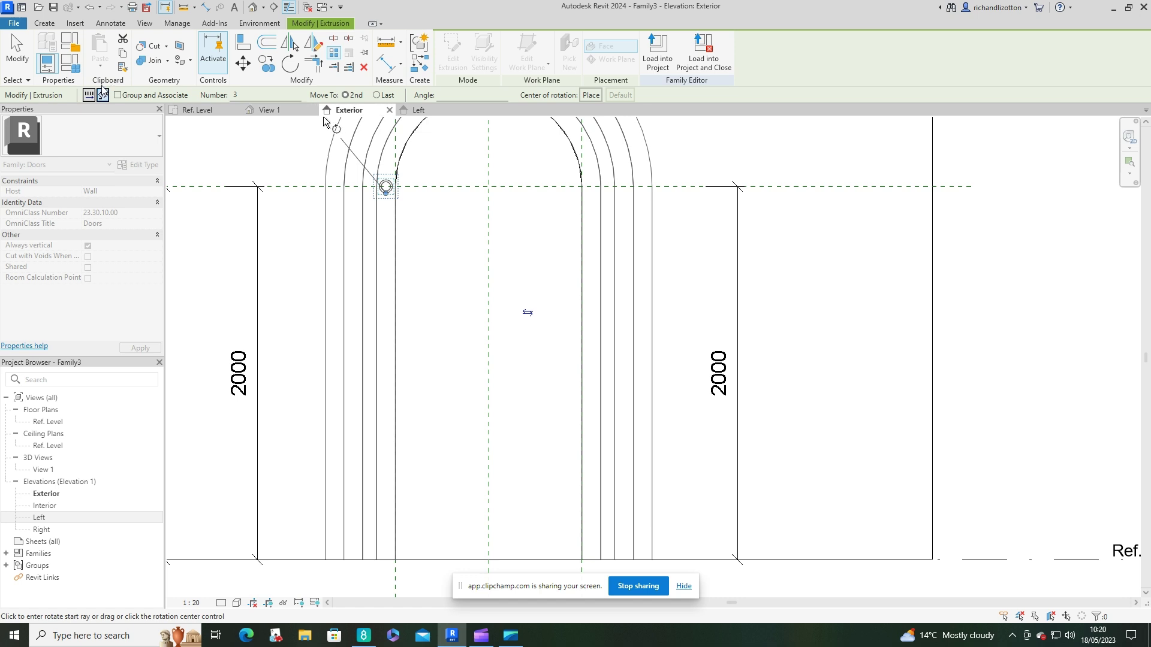
click(88, 96)
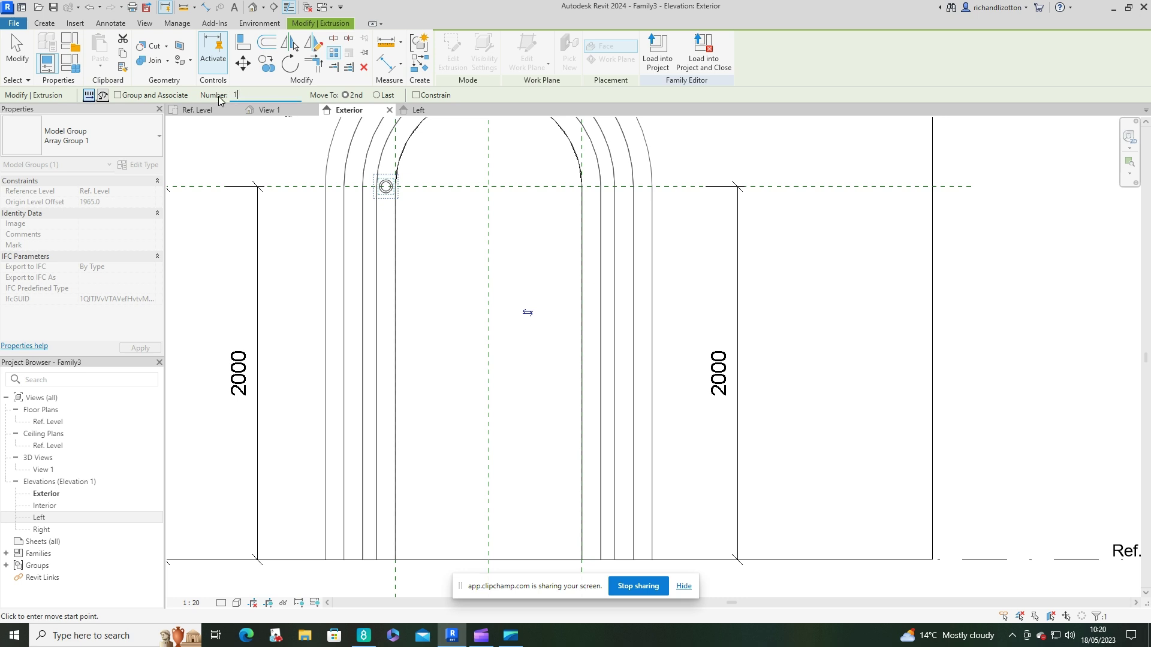
text(15)
scroll(390, 181, up, 3)
click(435, 196)
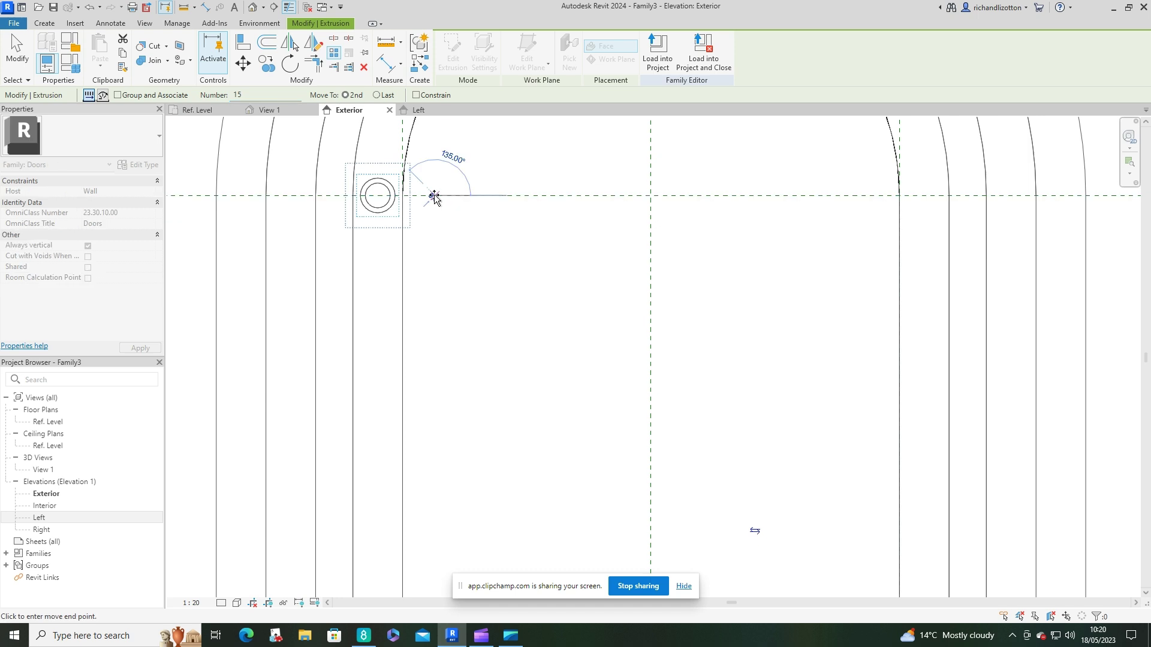
click(437, 258)
key(Escape)
Step: Copy the bottom stud 125 further down to reach floor level
scroll(480, 266, down, 3)
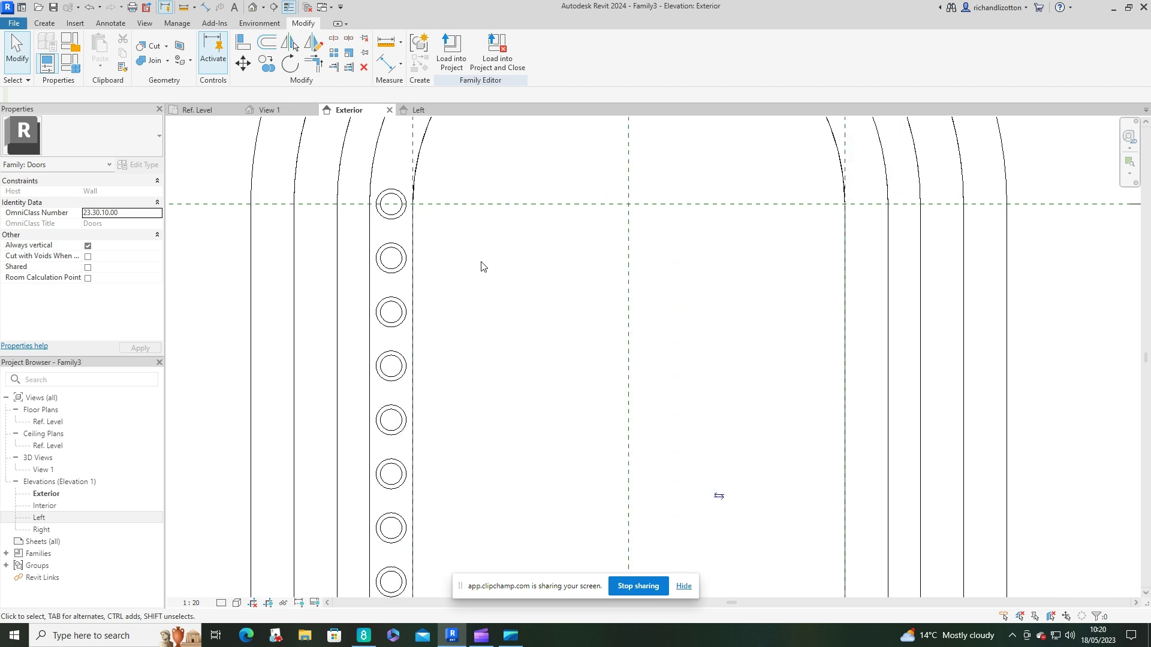
scroll(486, 316, up, 3)
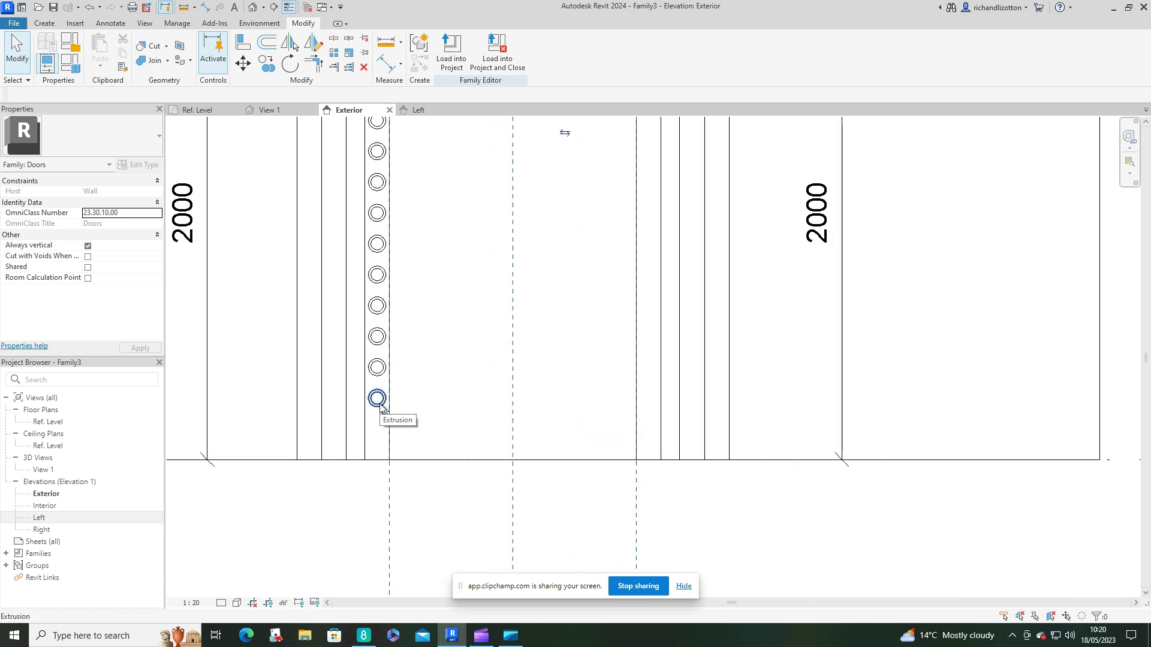
key(c)
key(o)
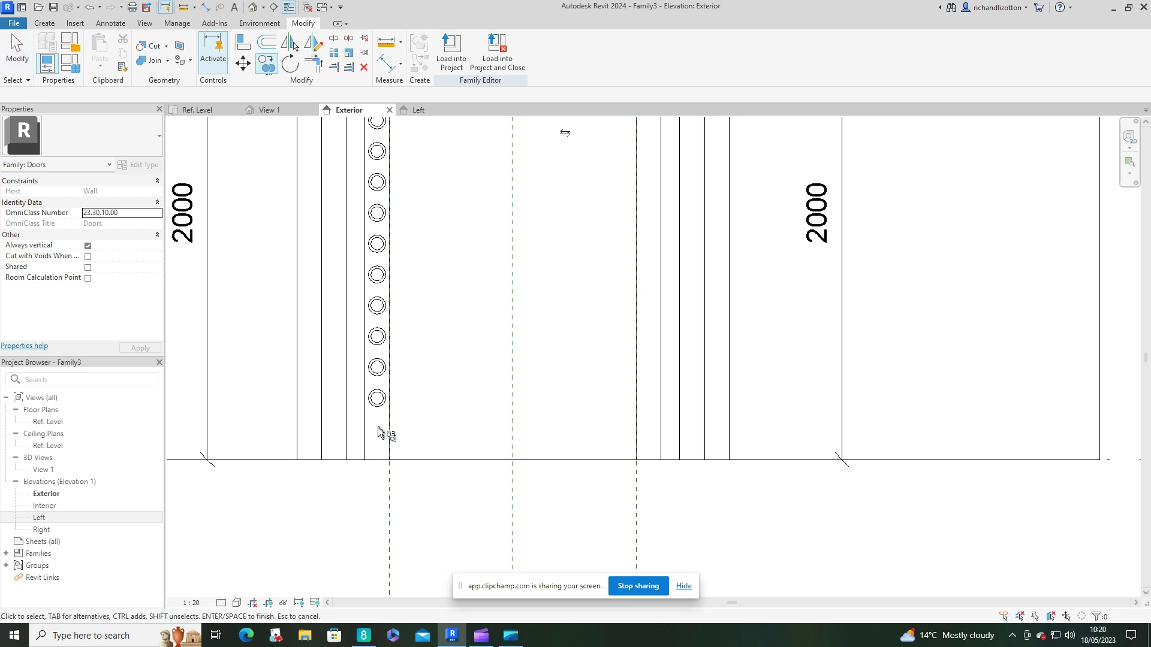
click(377, 408)
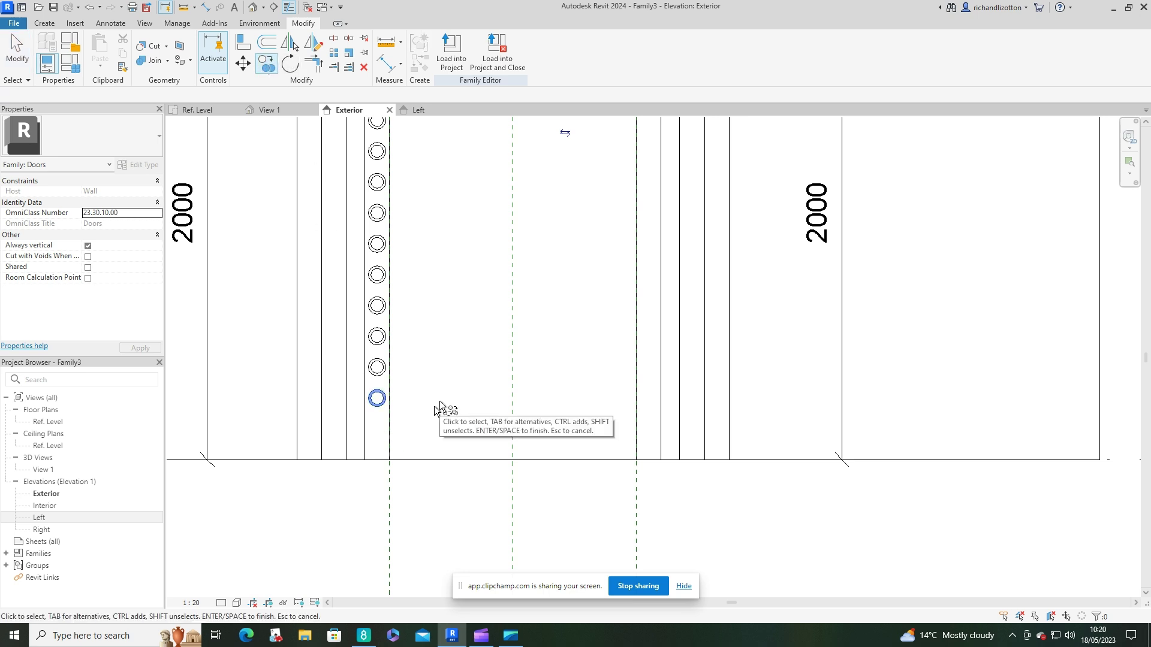
key(Return)
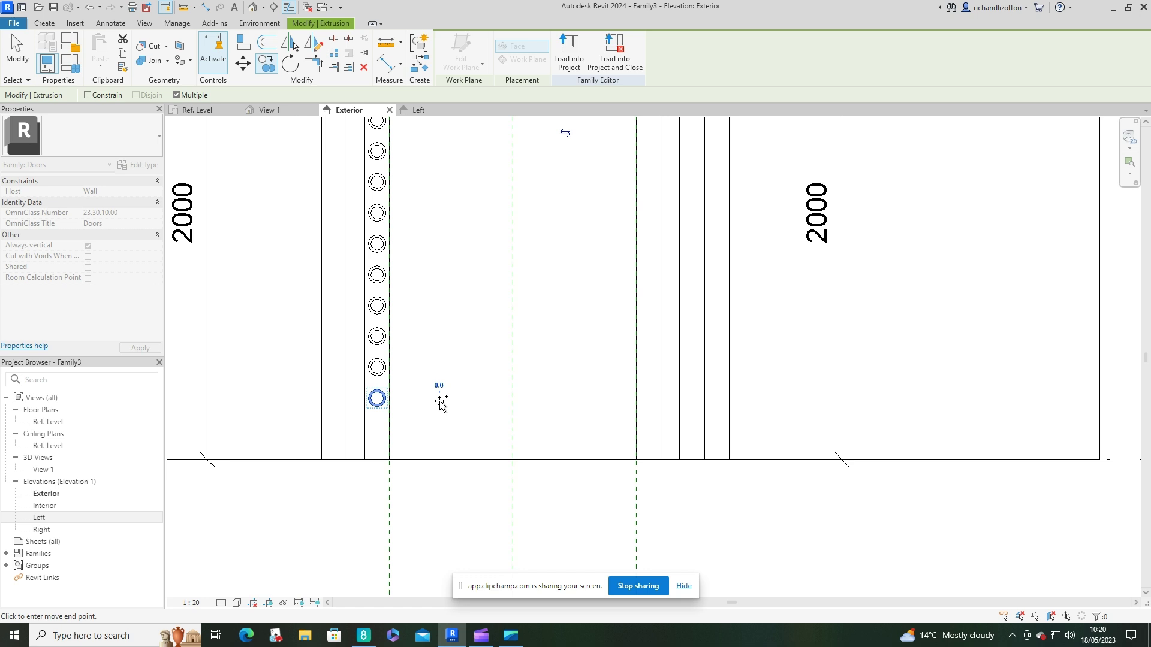
click(441, 400)
text(12)
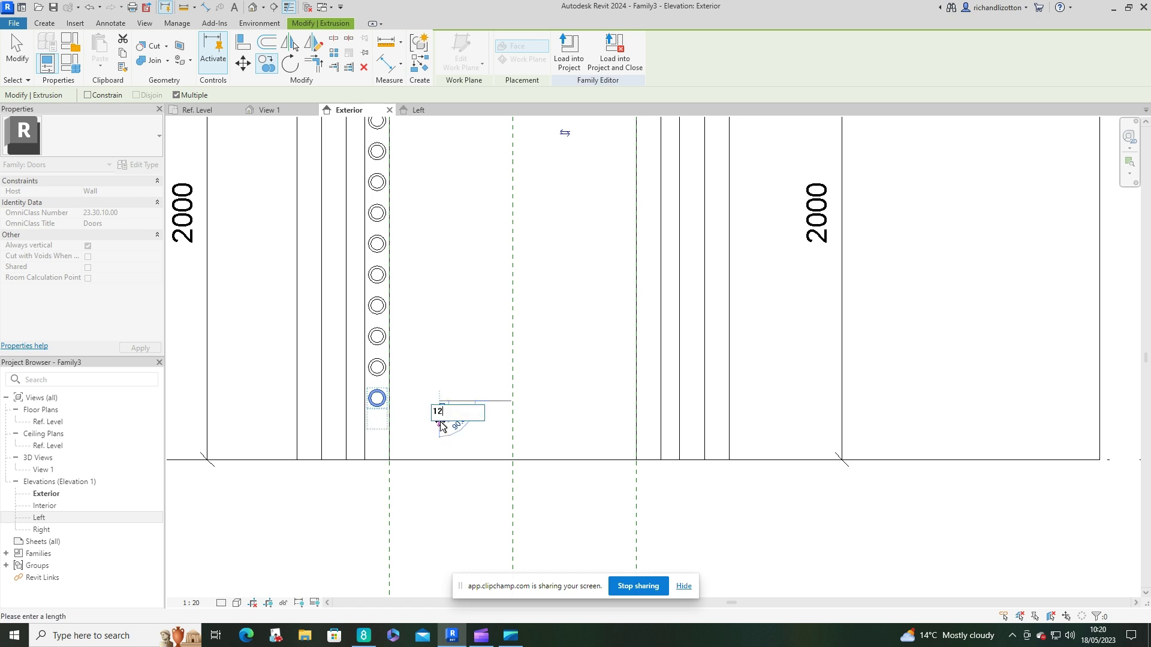
text(5)
key(Return)
key(Escape)
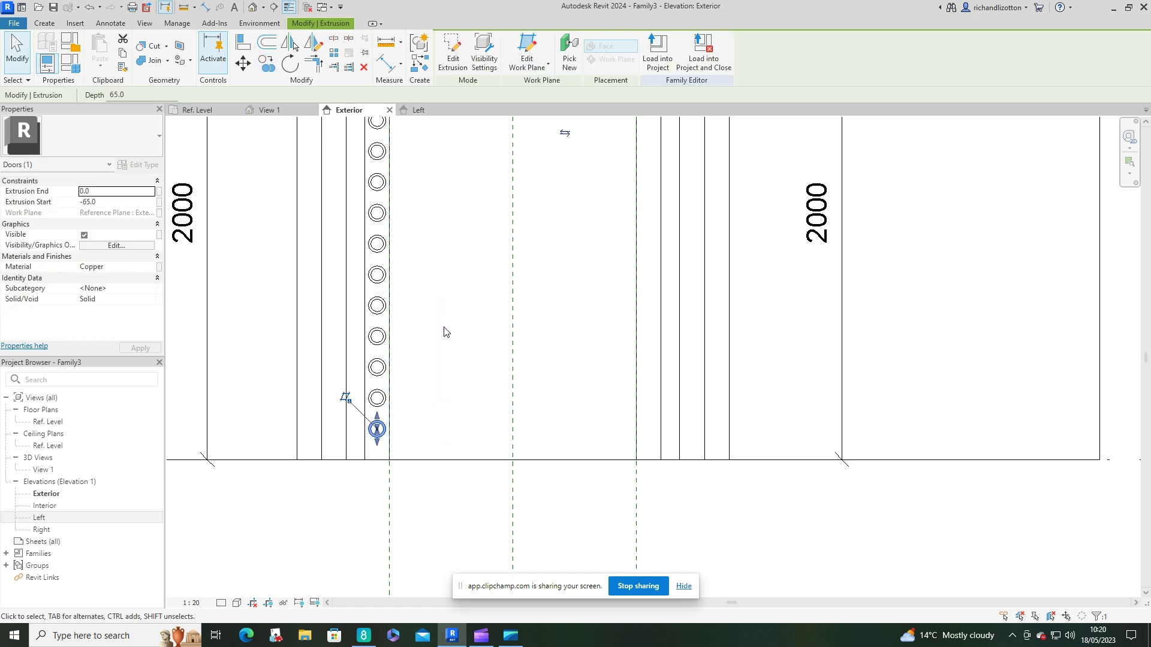
key(Escape)
scroll(479, 394, down, 5)
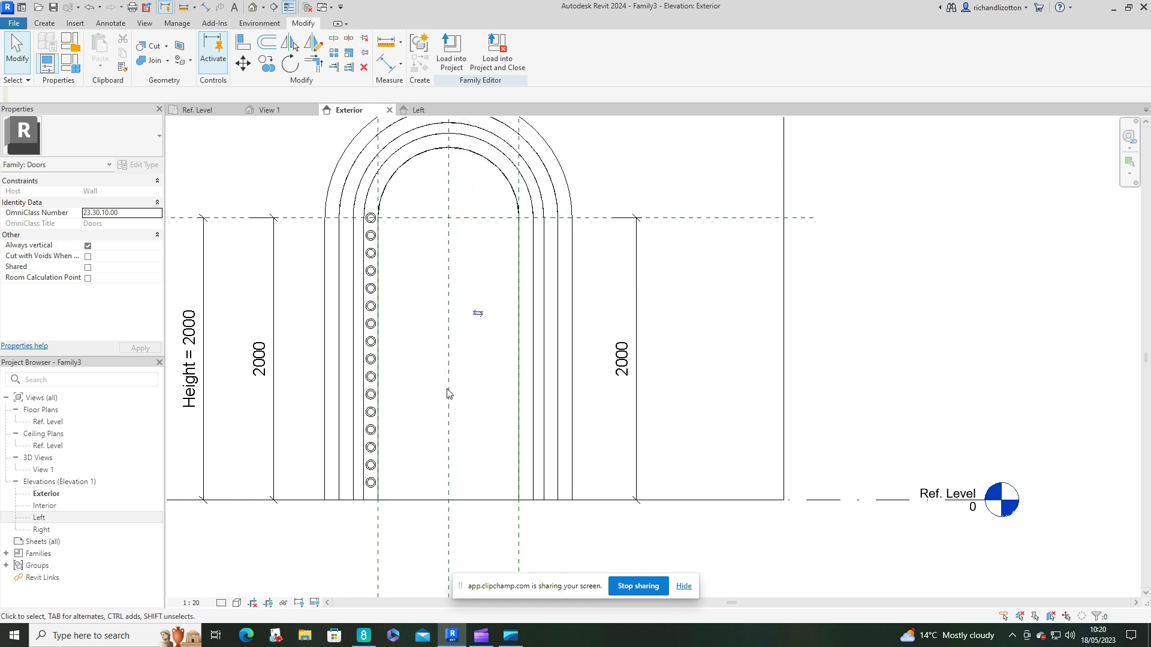
Step: Radially array the top left-jamb stud 10 times about the arch centre through 180°
scroll(435, 205, up, 4)
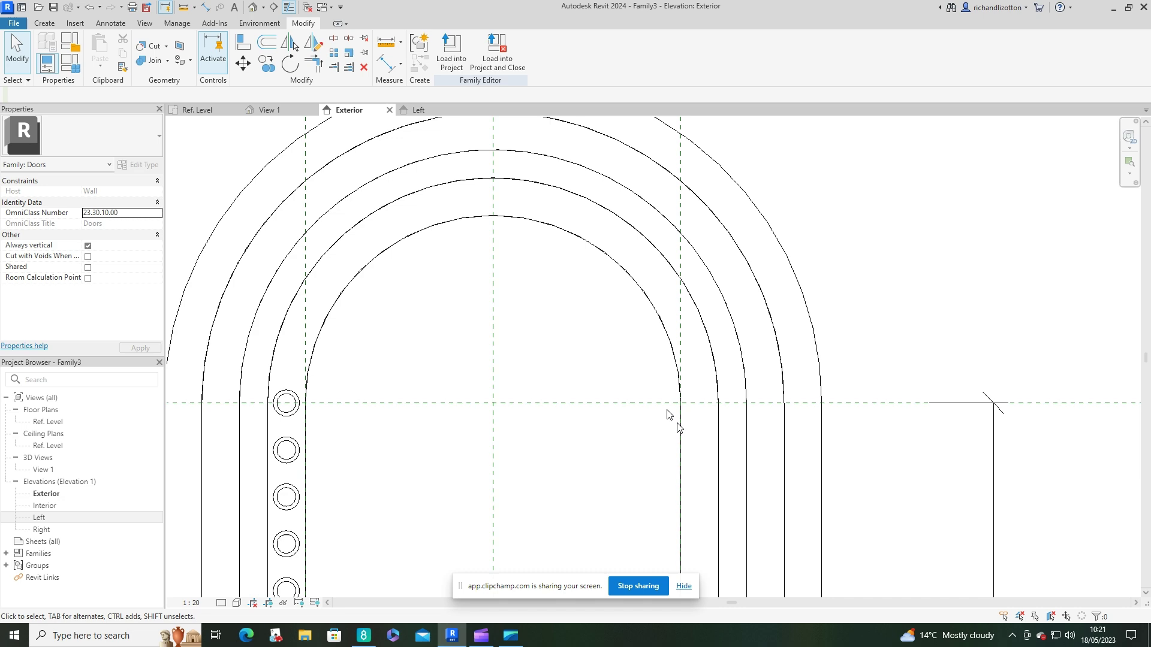
click(294, 394)
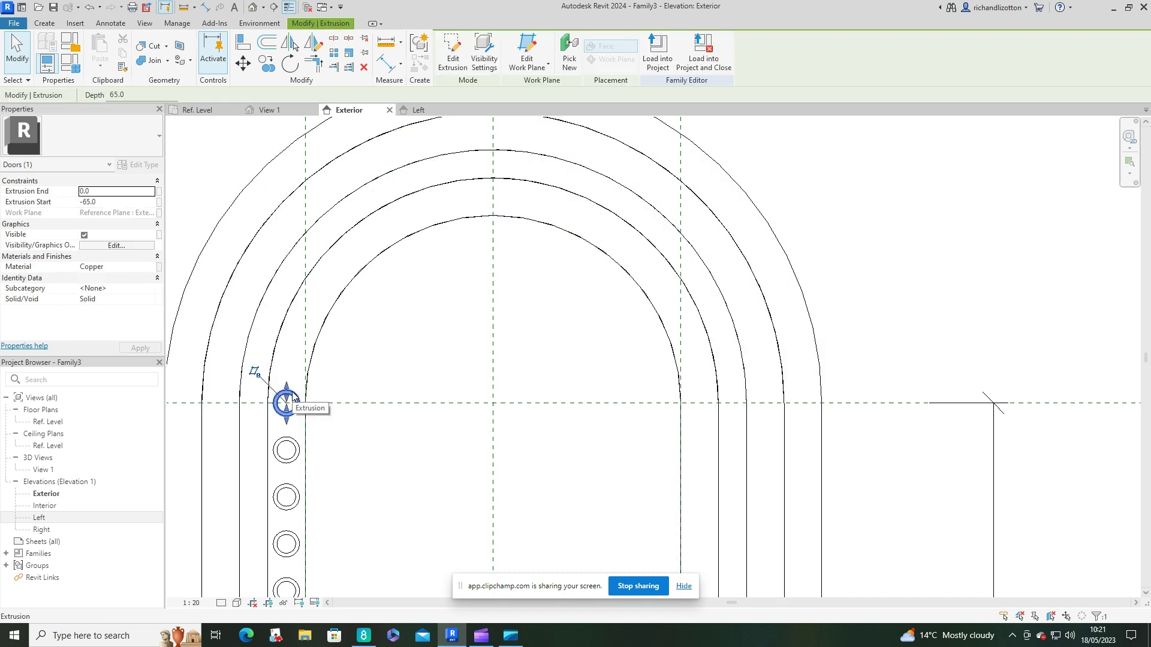
click(330, 58)
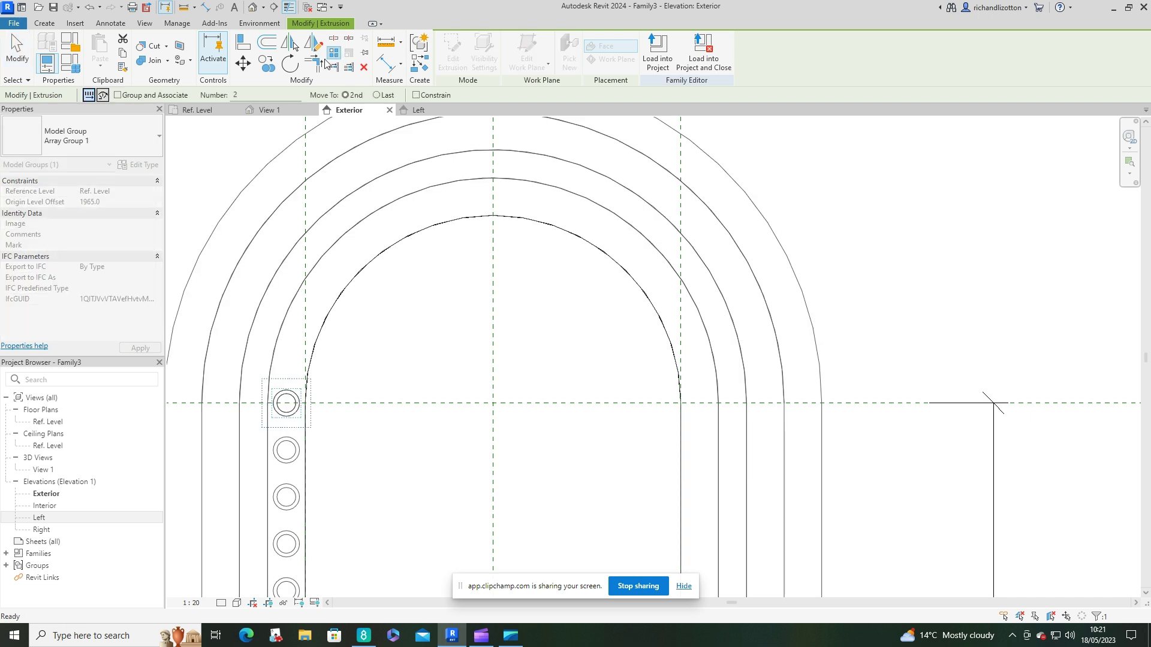
click(102, 96)
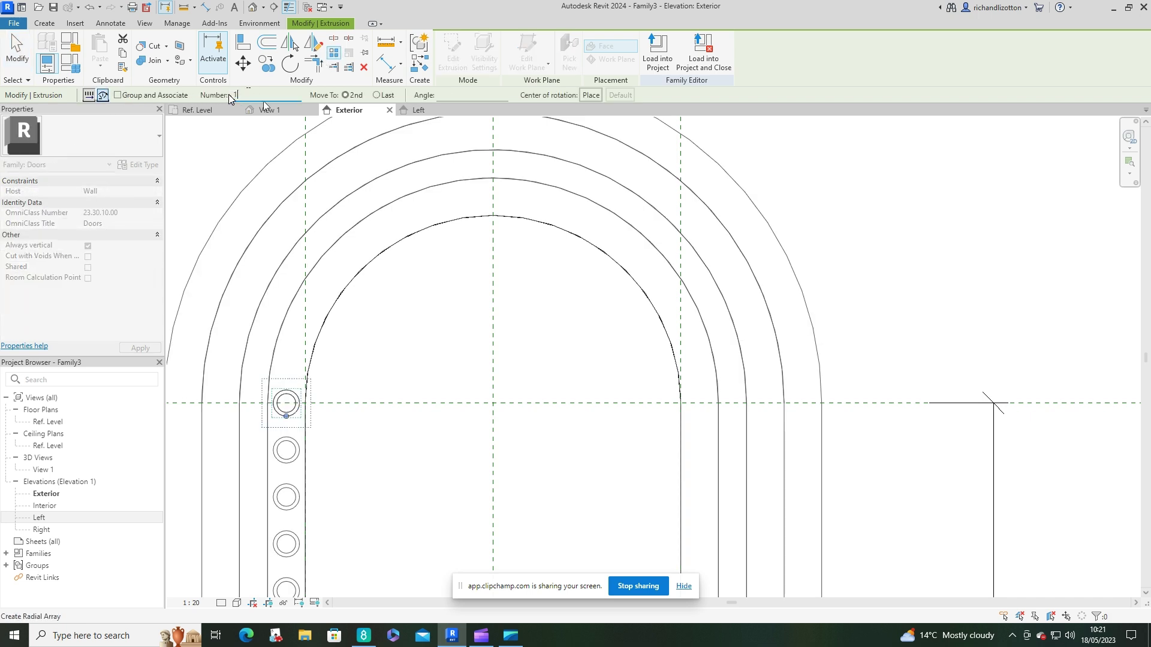
text(10)
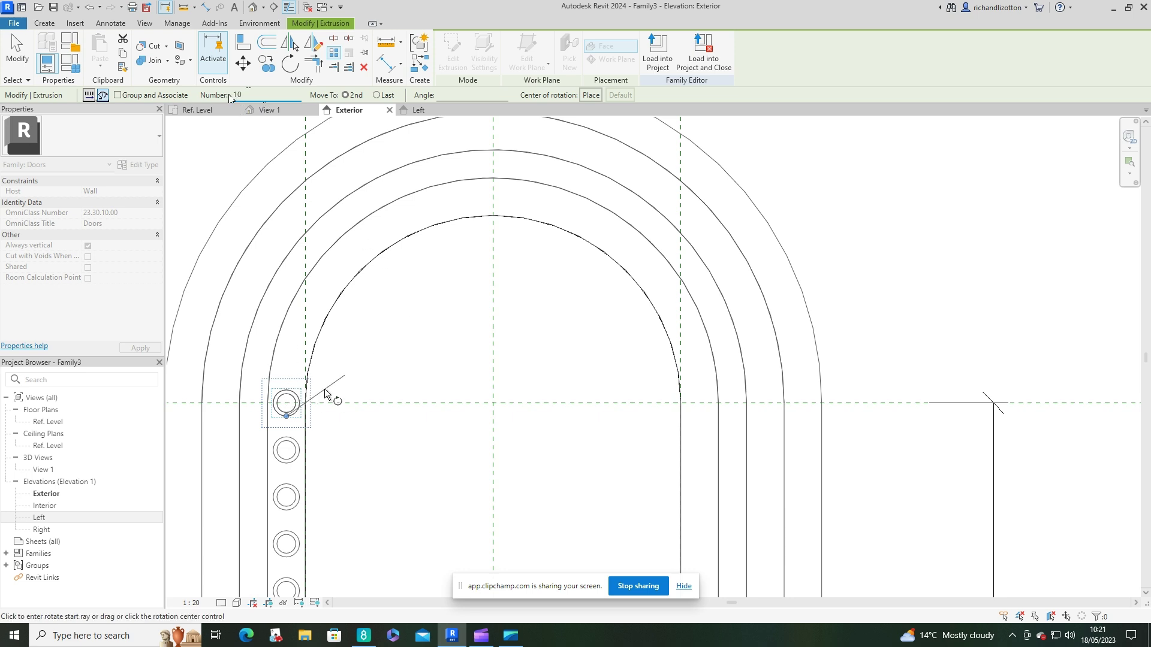
click(590, 95)
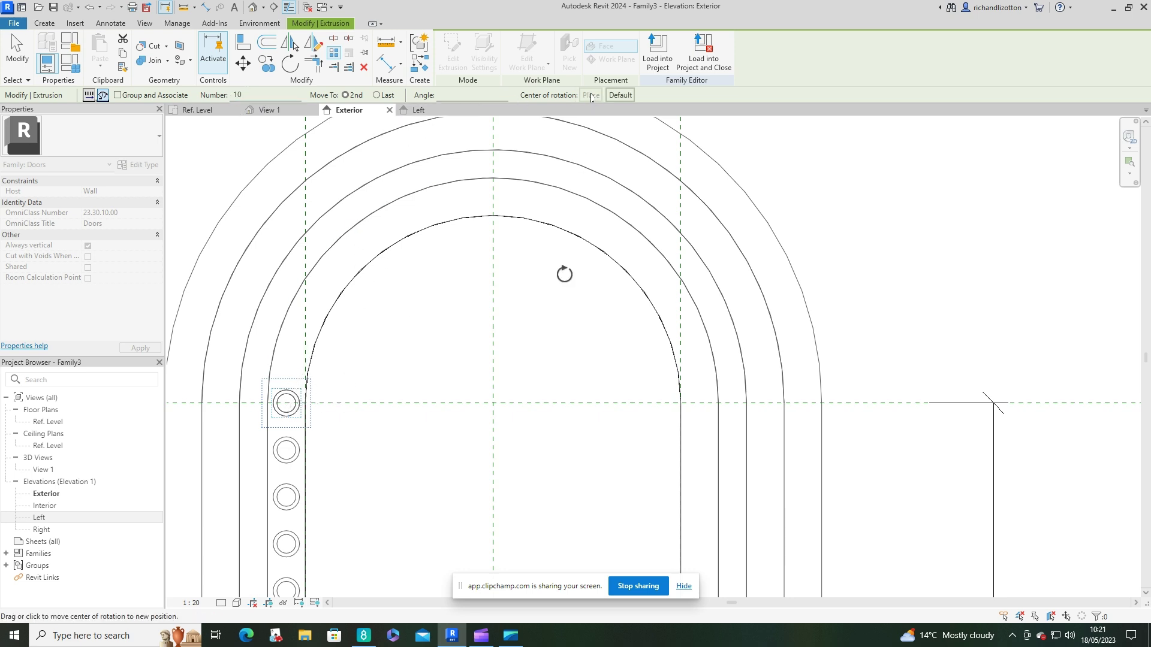
click(492, 404)
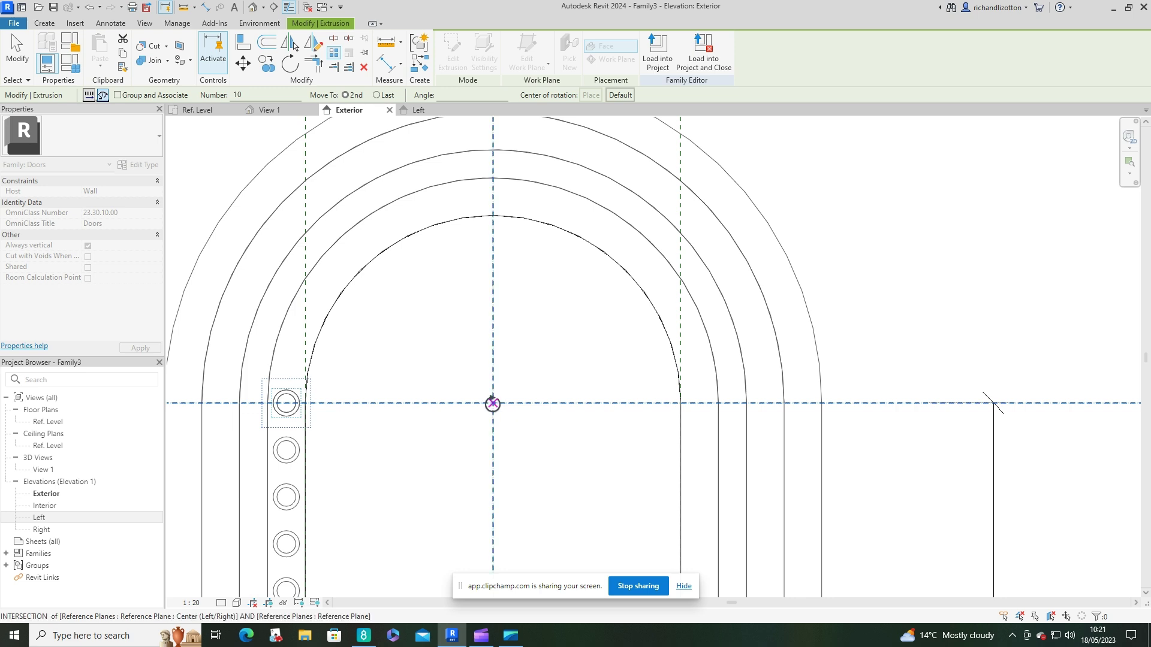
click(493, 403)
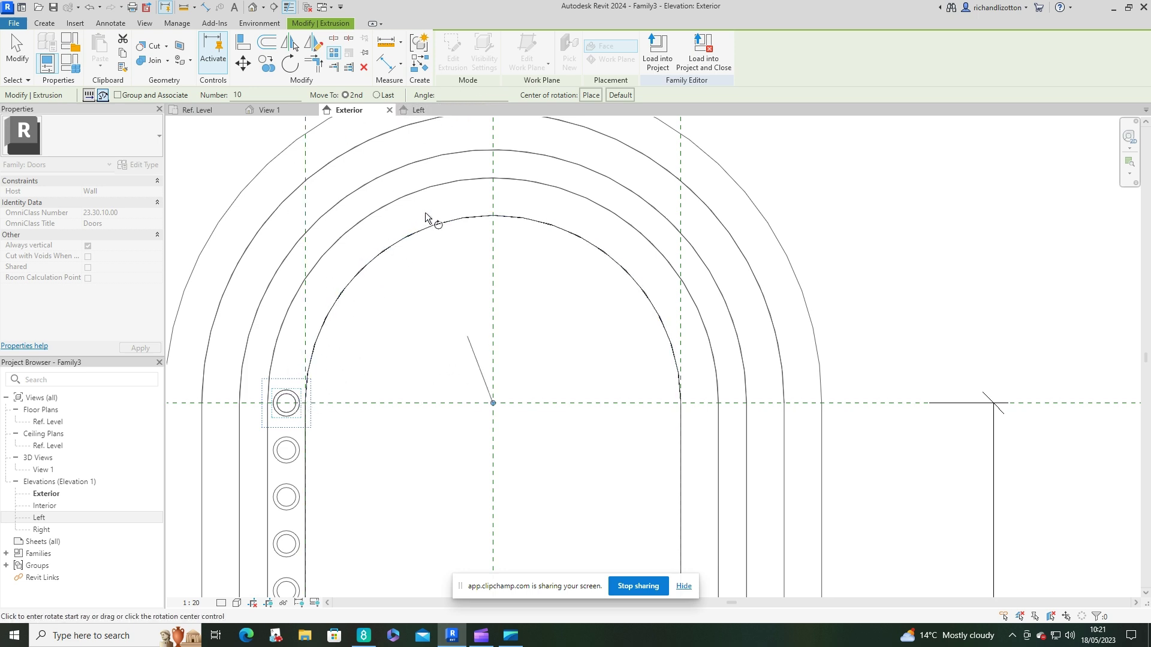
click(327, 405)
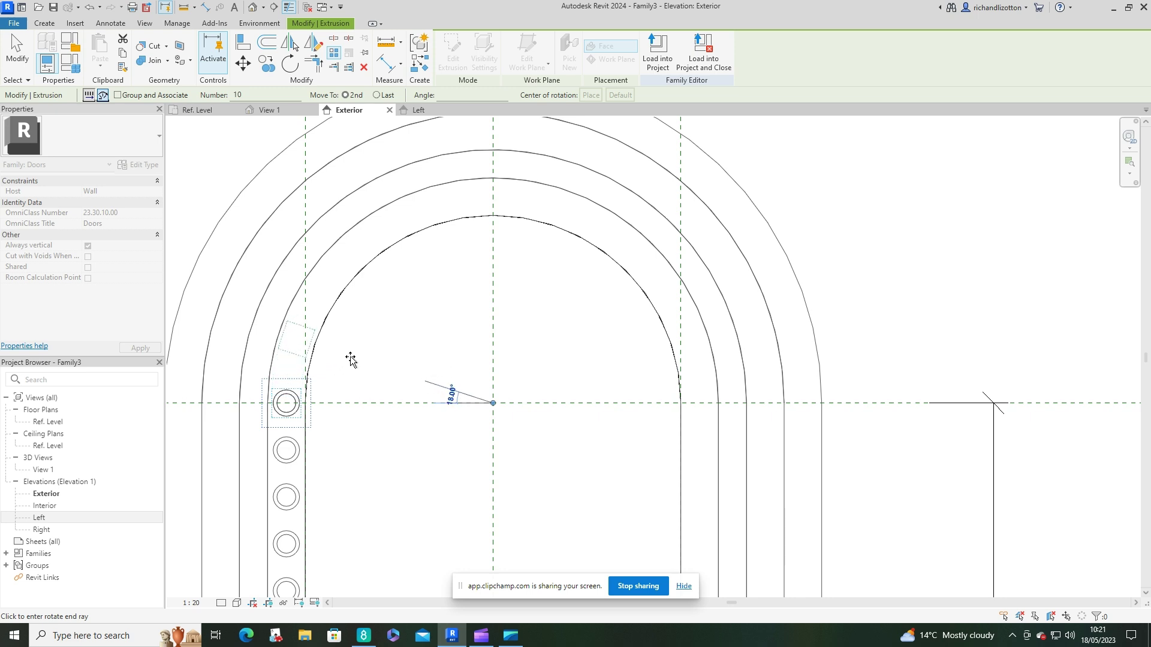
click(350, 357)
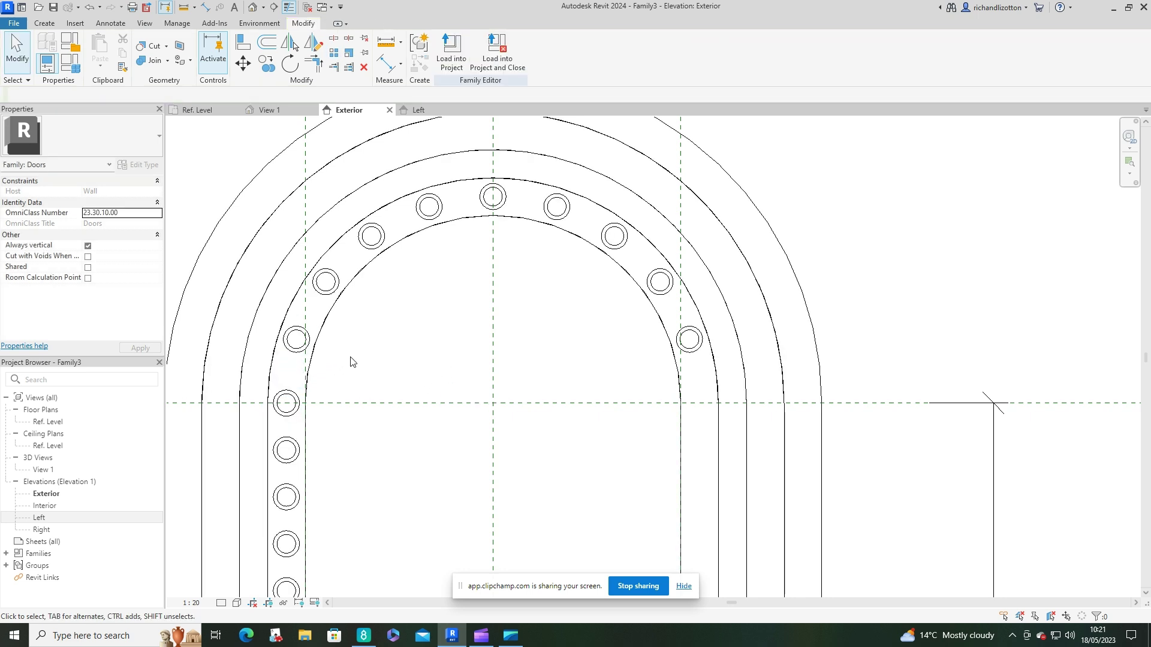
scroll(351, 362, down, 5)
Step: Mirror the left column of 16 studs onto the right jamb
middle_drag(352, 291, 411, 291)
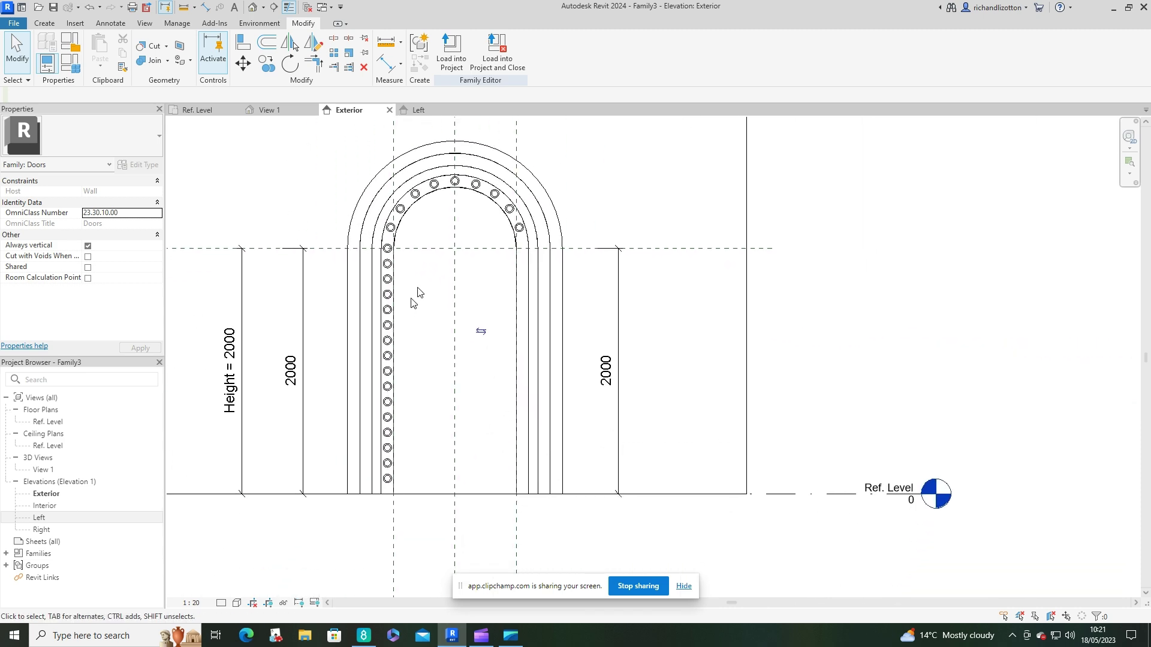
drag(376, 240, 421, 491)
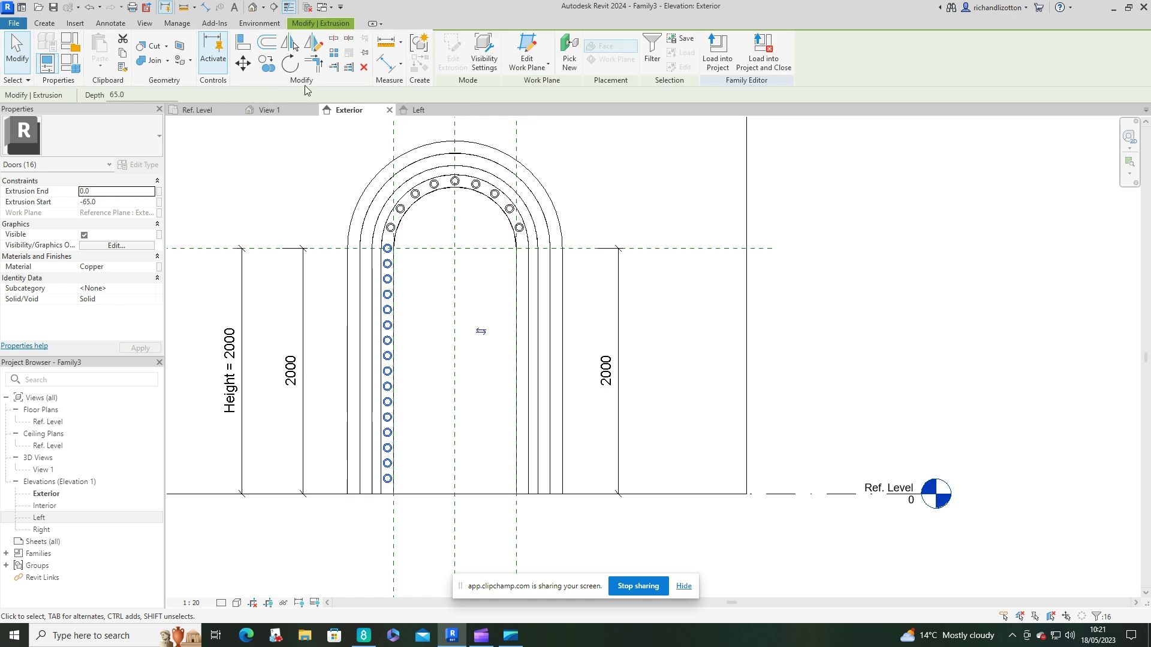
click(292, 46)
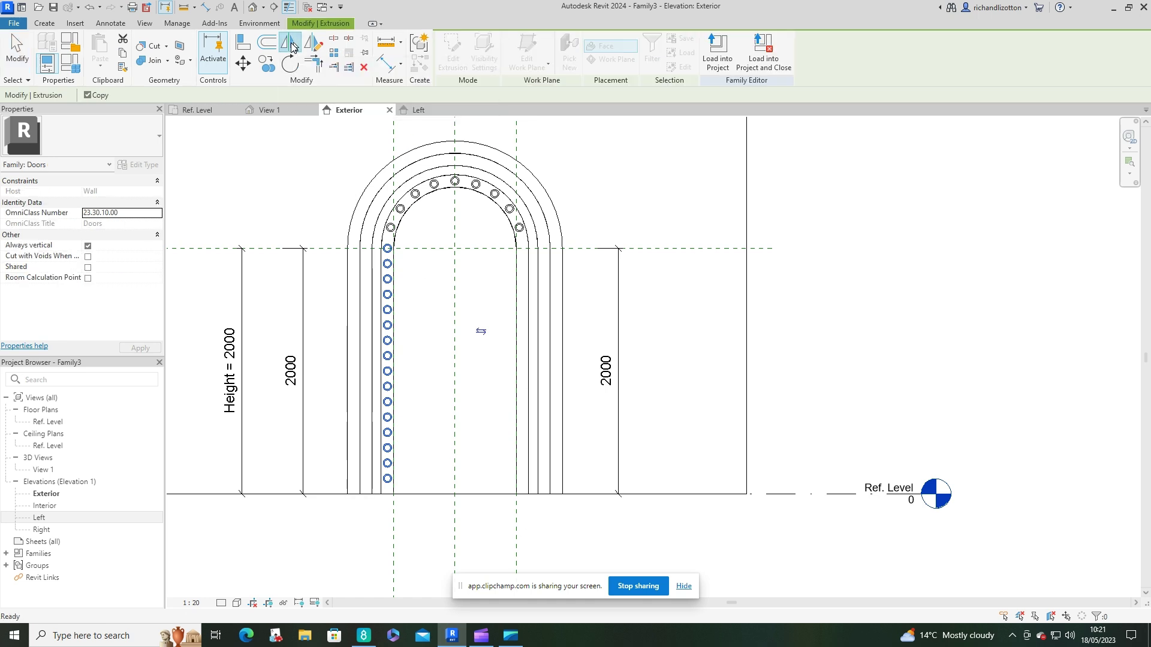
click(454, 224)
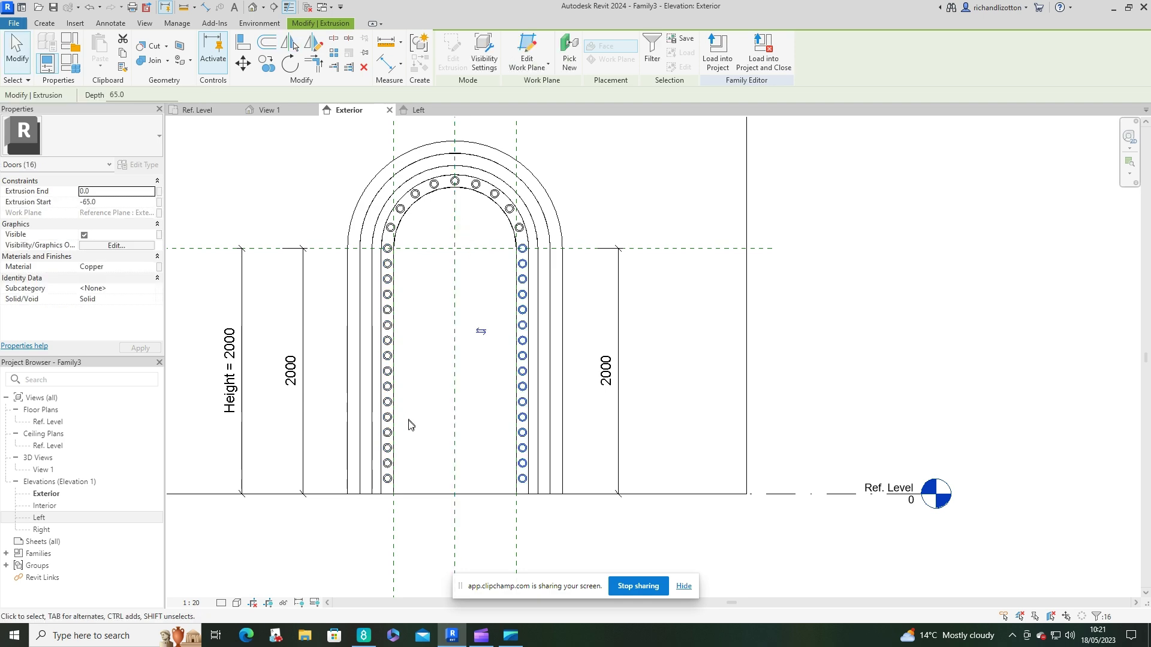
Step: Inspect the studded arch obliquely in the 3D view
click(273, 111)
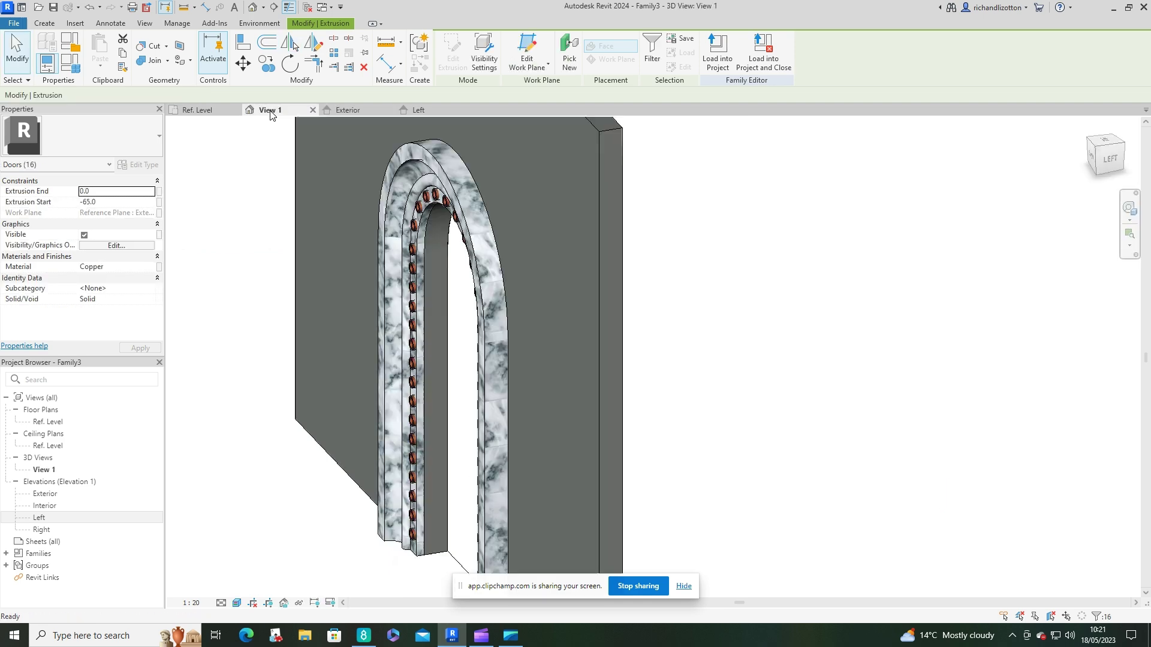
shift+middle_drag(436, 395, 593, 298)
click(403, 395)
shift+middle_drag(440, 400, 444, 180)
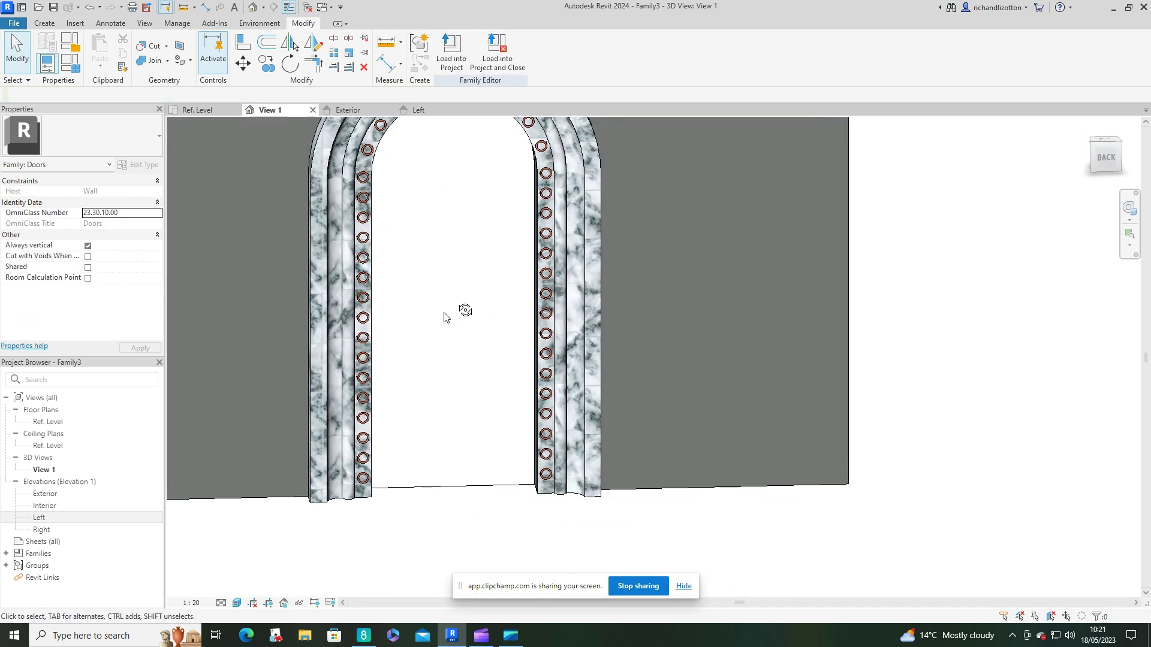
shift+middle_drag(445, 317, 478, 364)
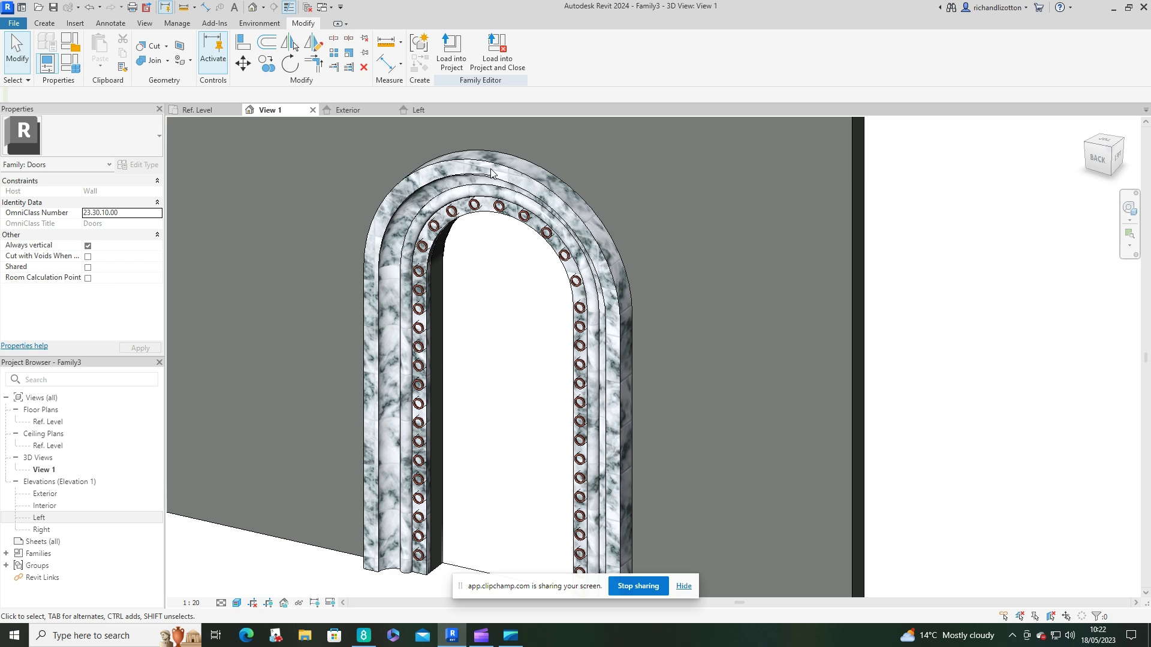
Step: Start a new extrusion sketch on the Exterior elevation
click(349, 111)
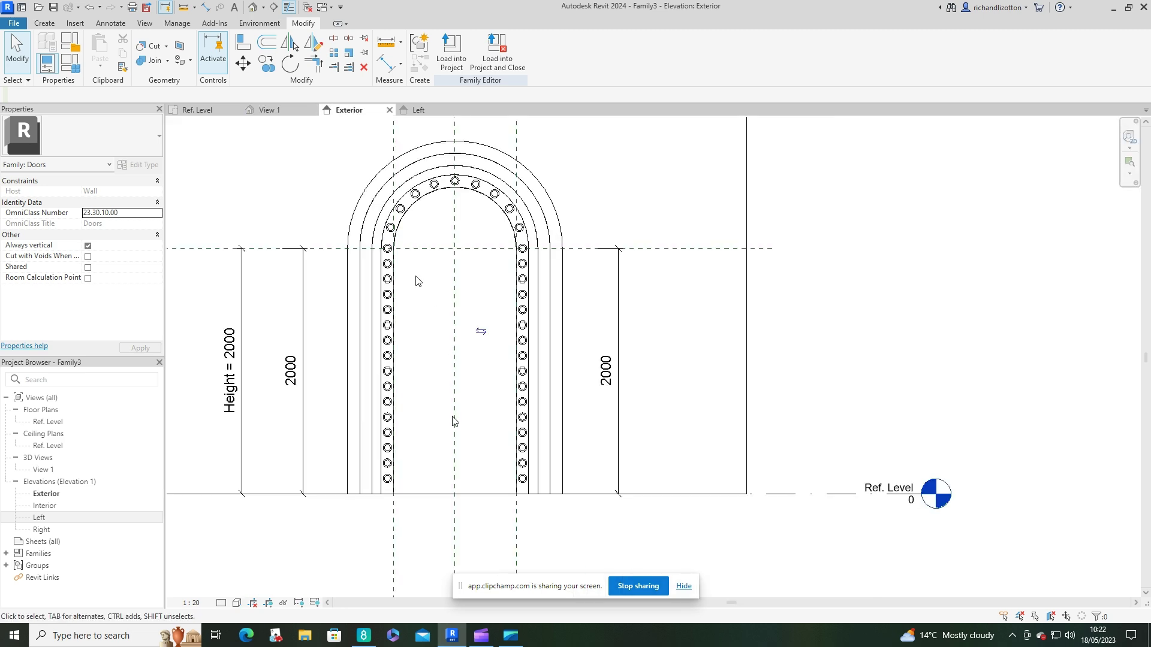
scroll(442, 359, up, 1)
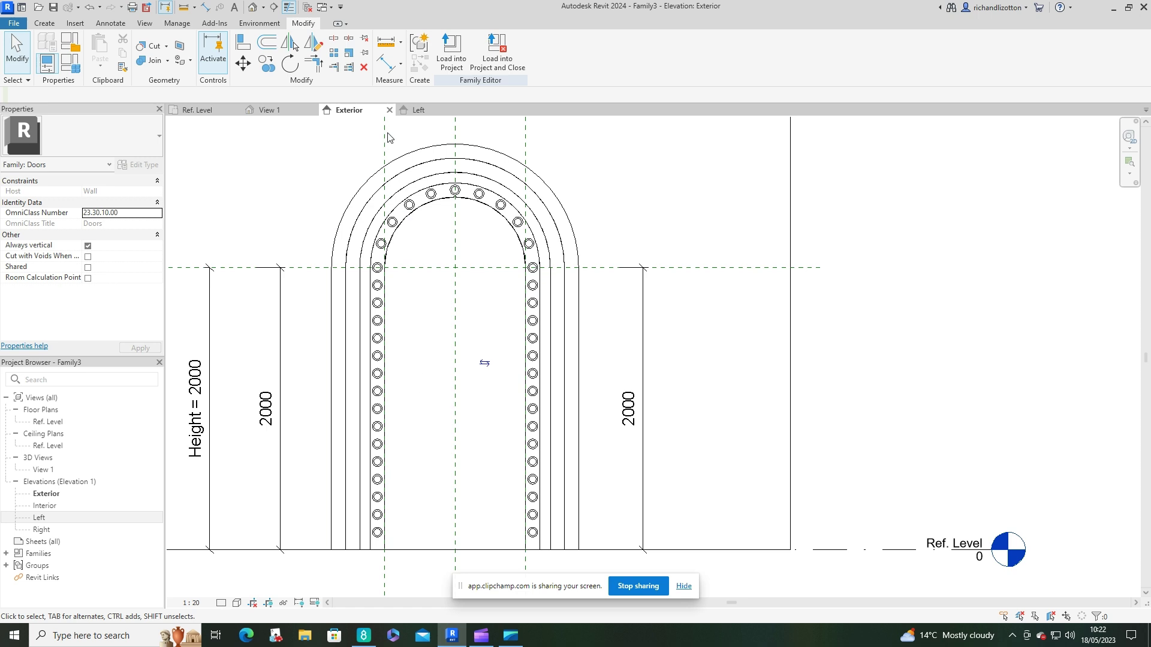
click(46, 25)
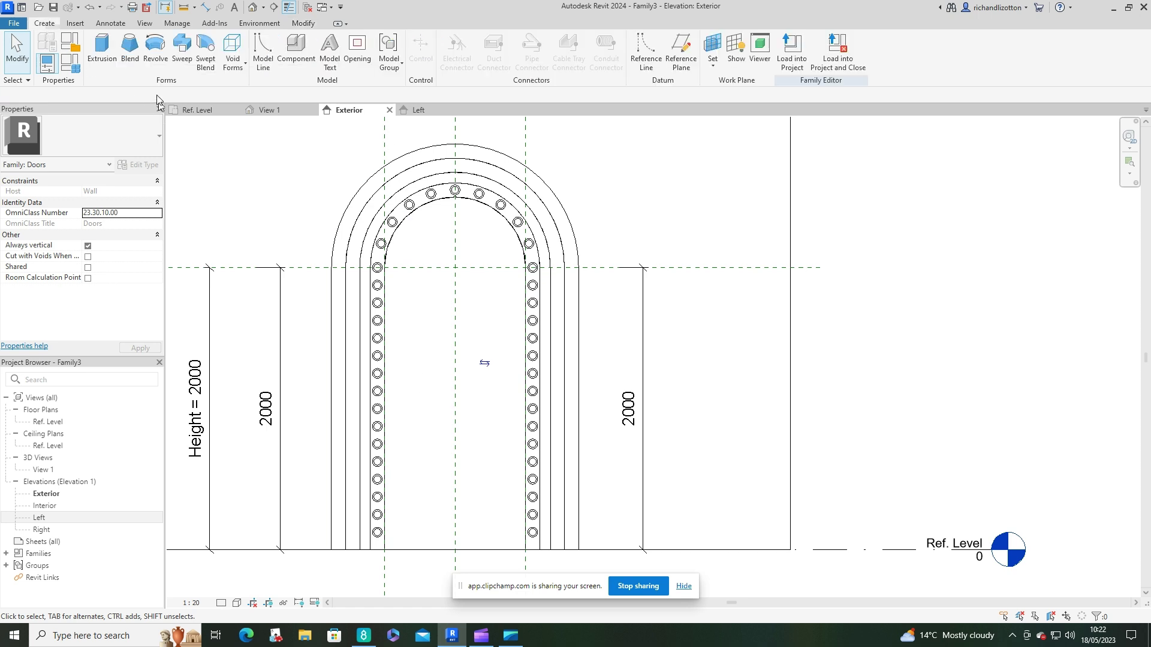
click(109, 66)
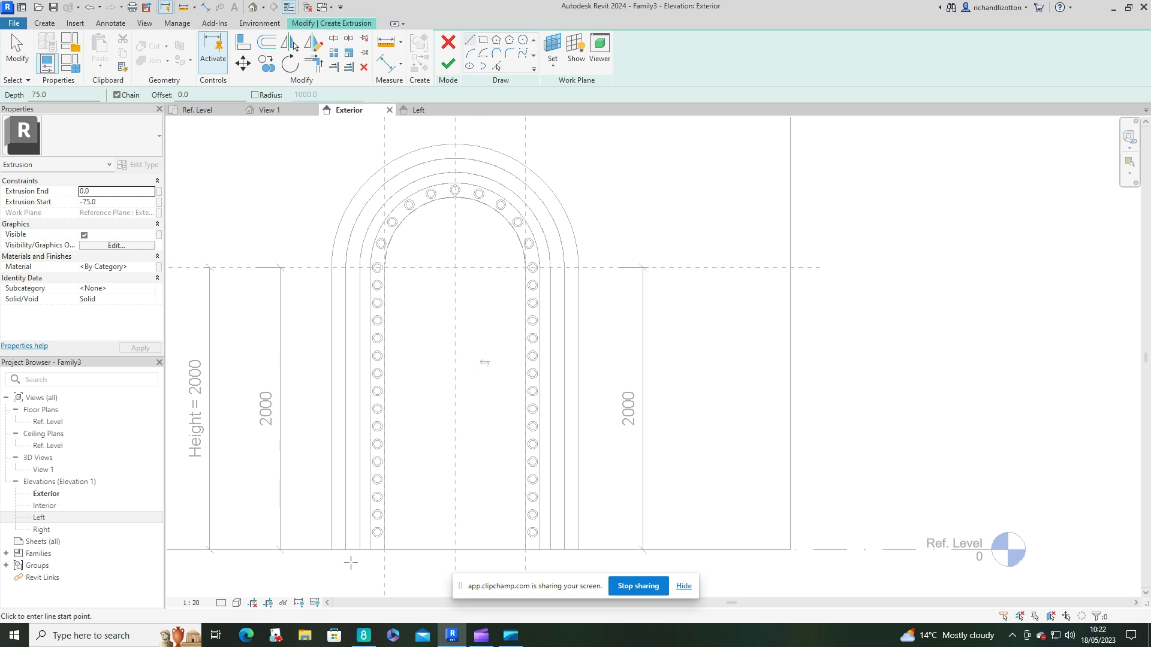
Step: Sketch a closed triangle with a 150 vertical side, then delete its top and vertical lines
scroll(350, 562, up, 2)
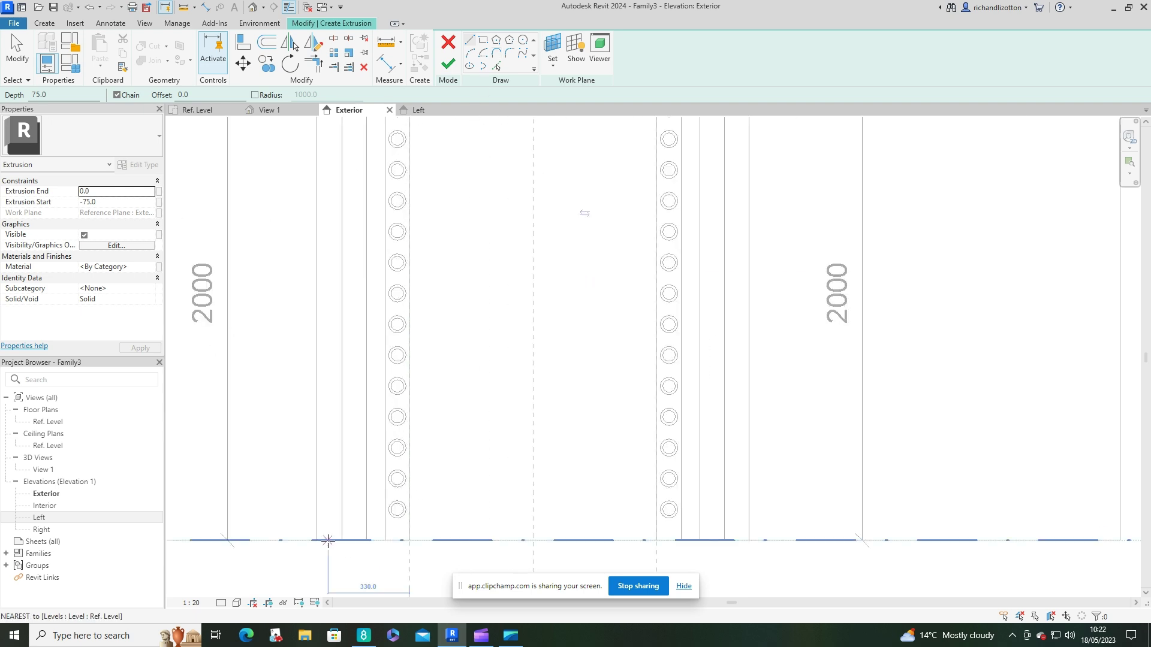
click(329, 539)
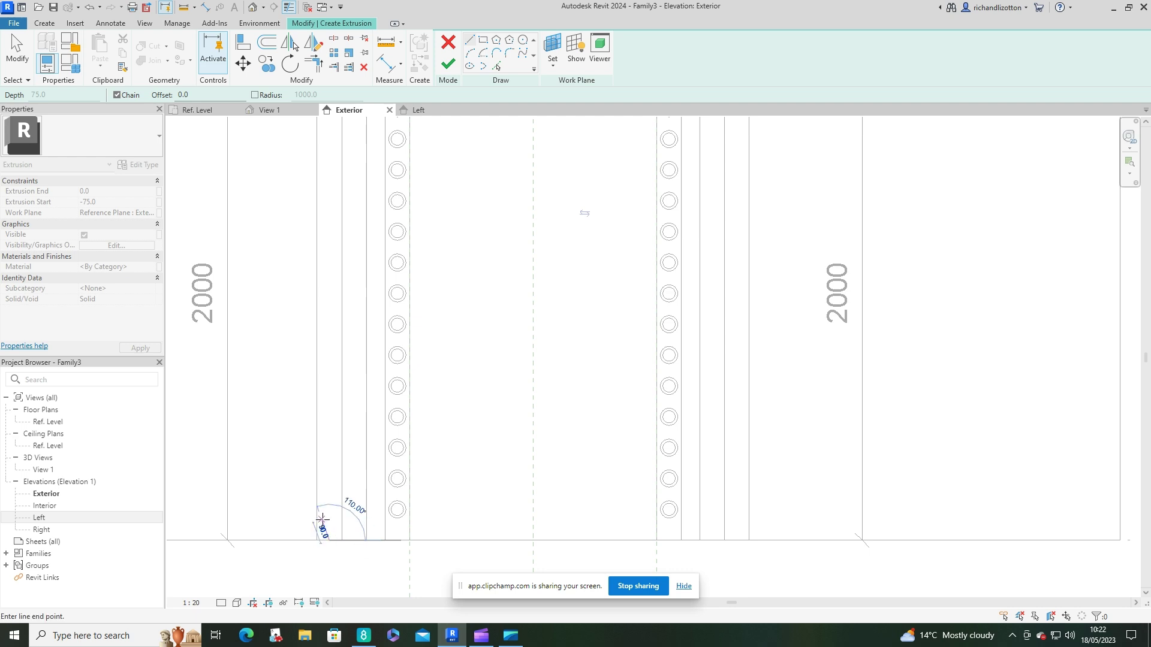
scroll(322, 520, up, 3)
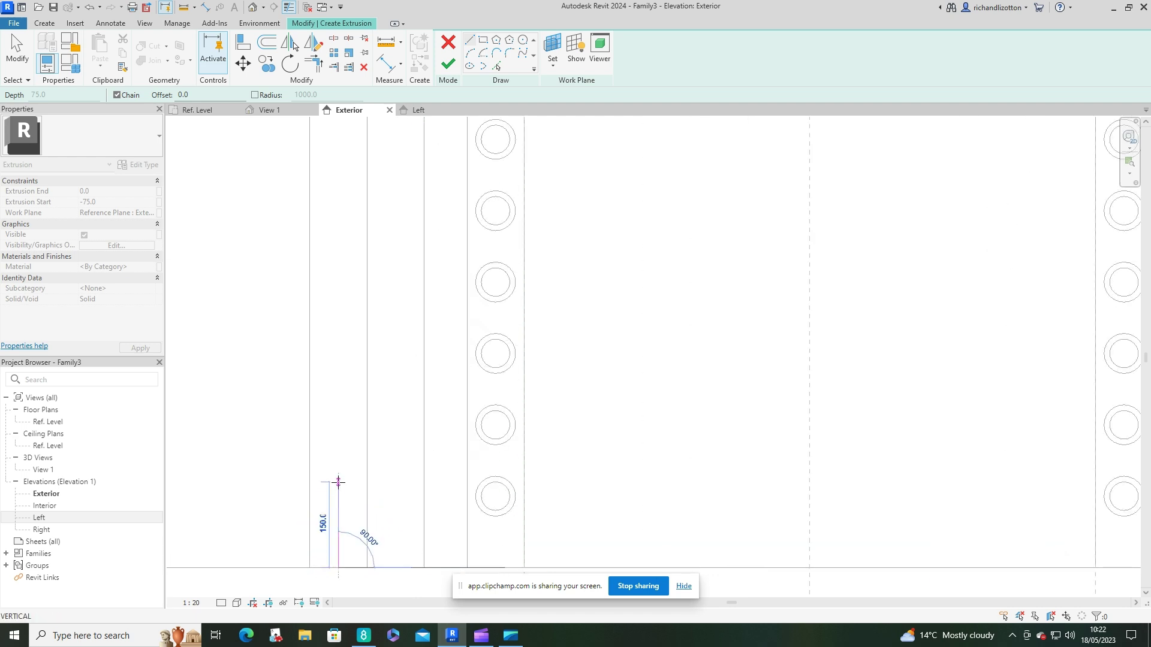
click(338, 481)
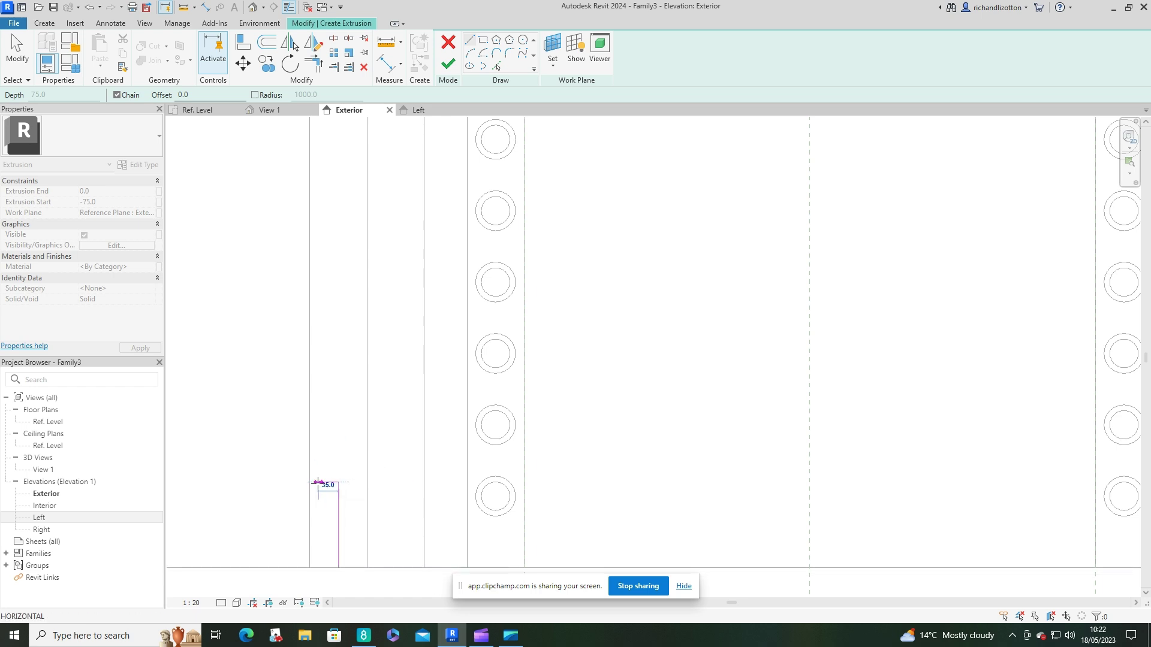
click(318, 482)
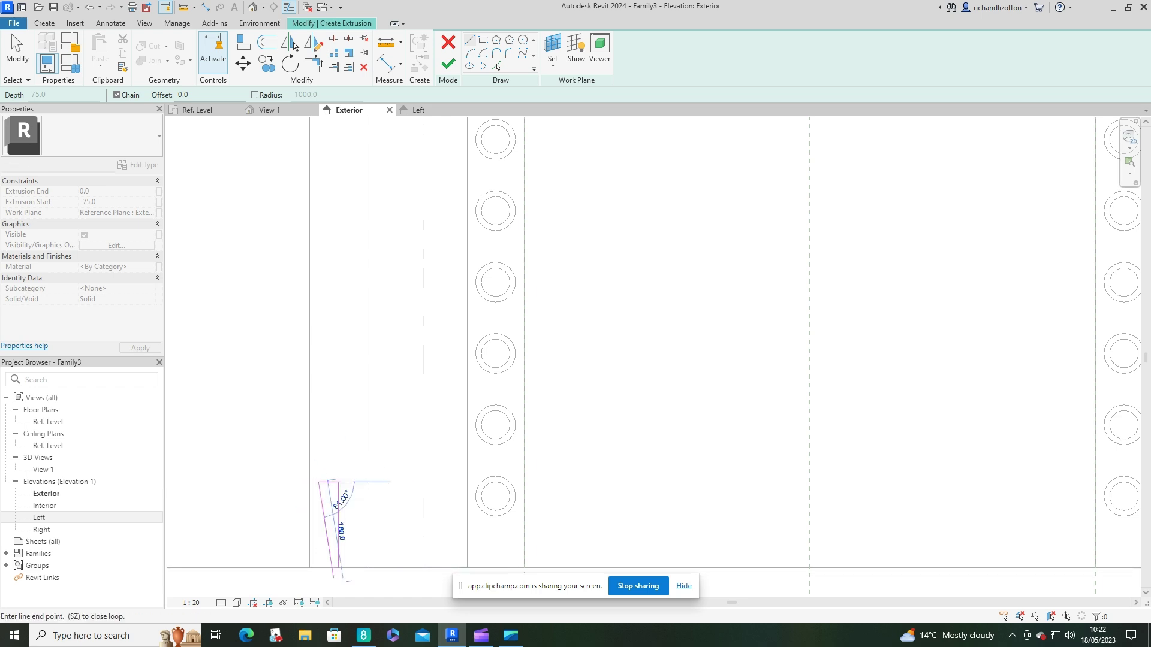
click(338, 567)
scroll(339, 565, up, 3)
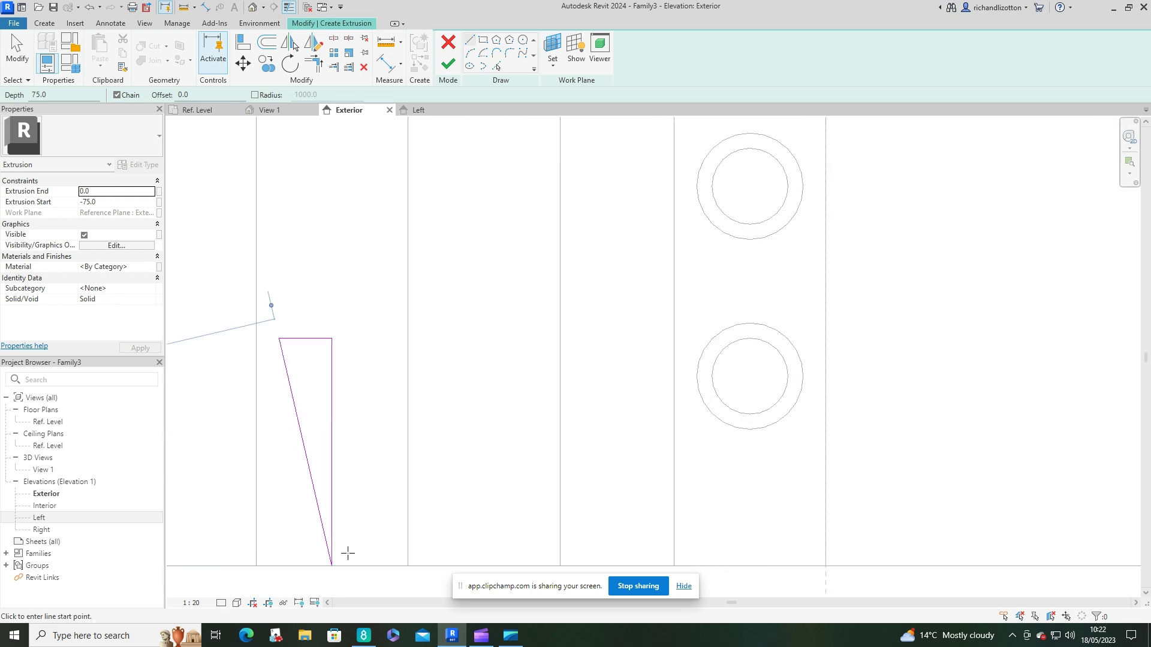
click(332, 566)
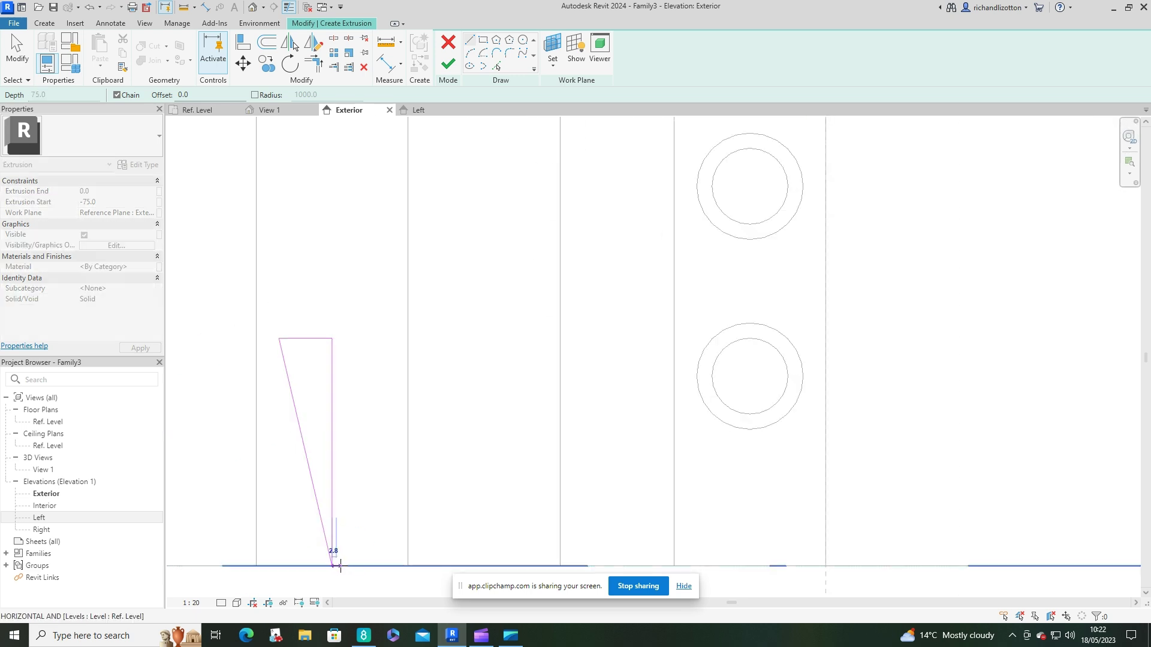
key(Escape)
key(Escape)
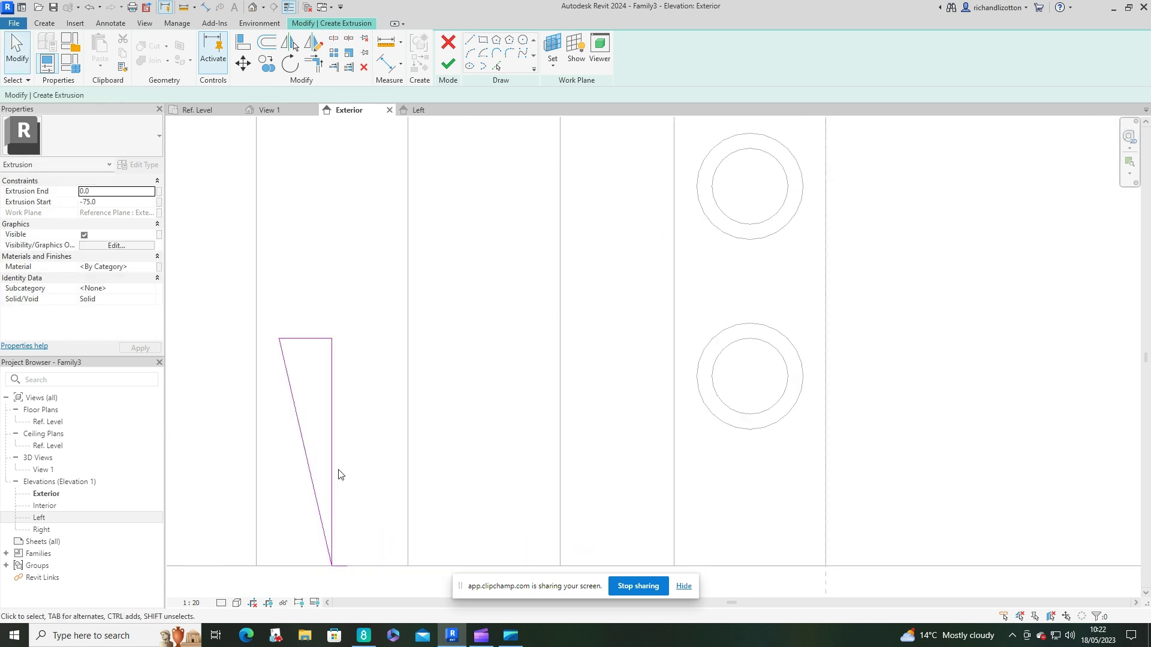
drag(377, 308, 327, 386)
key(Delete)
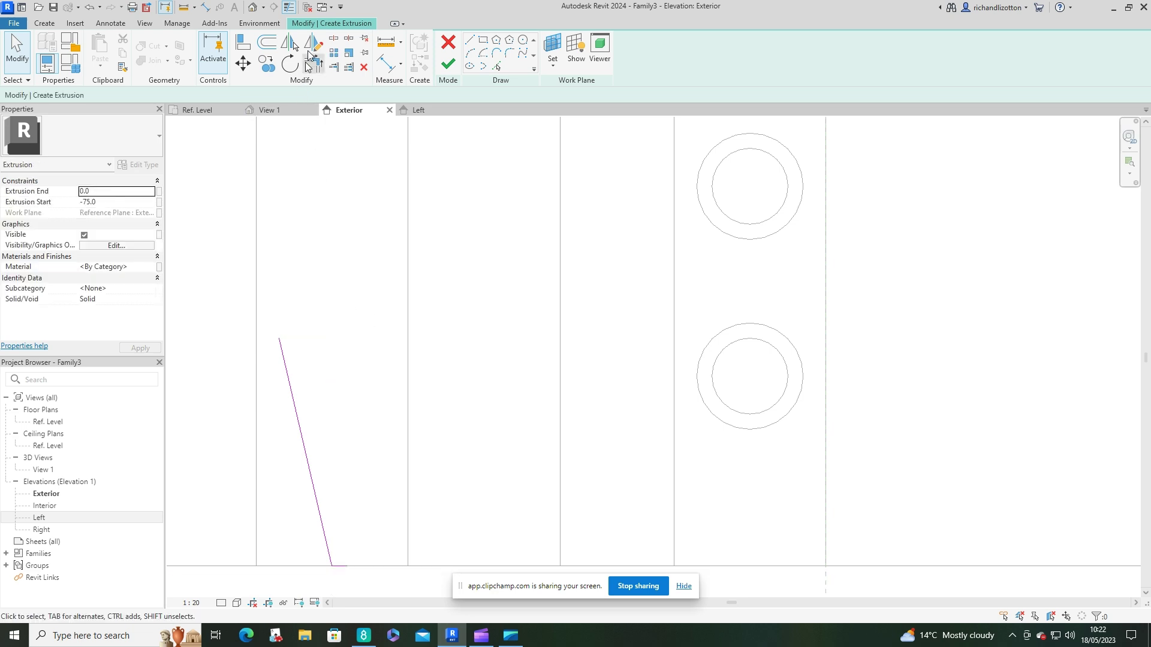
Step: Offset the slanted line 25 and join the two lines at the bottom corner
click(267, 42)
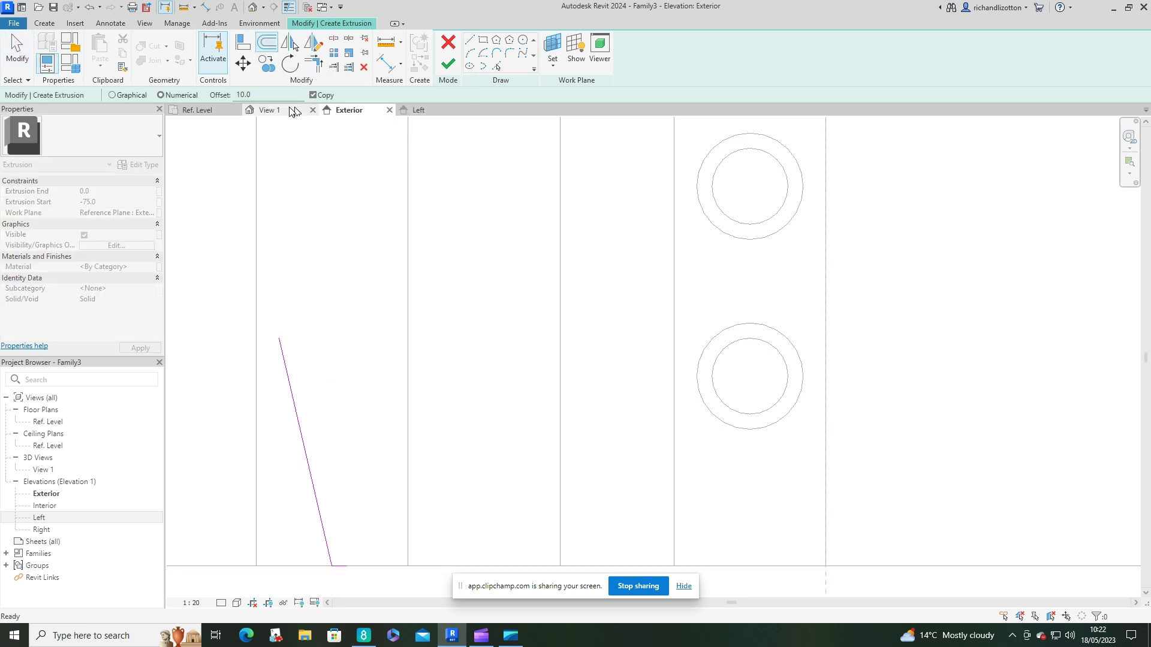
click(238, 98)
text(25)
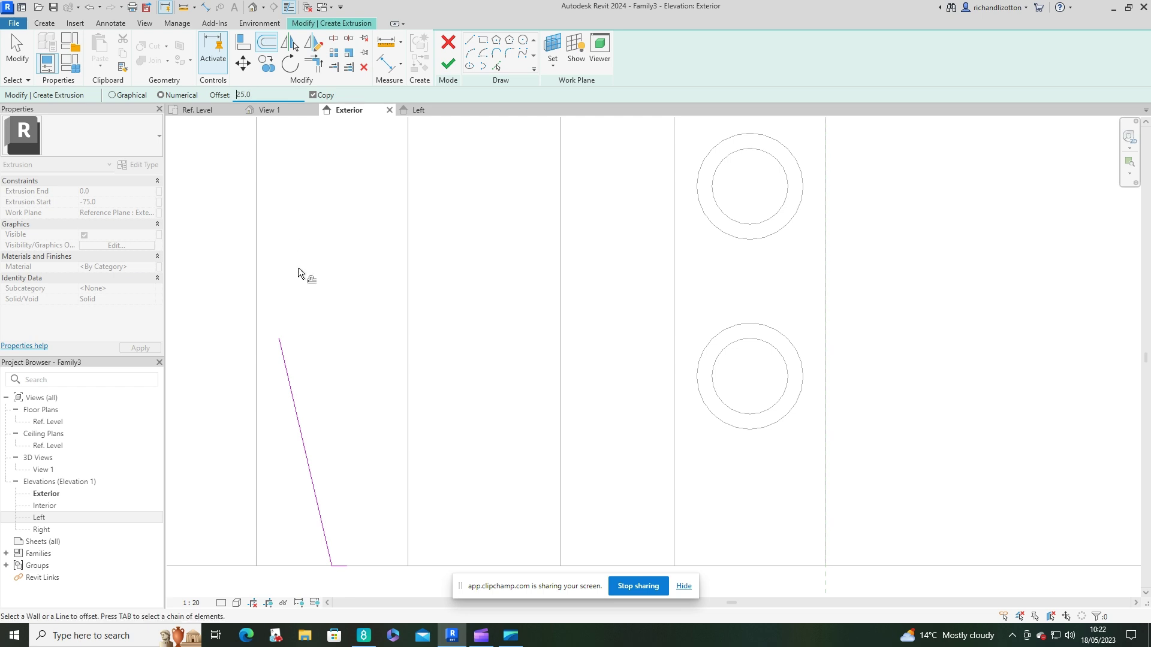
click(293, 387)
key(t)
key(r)
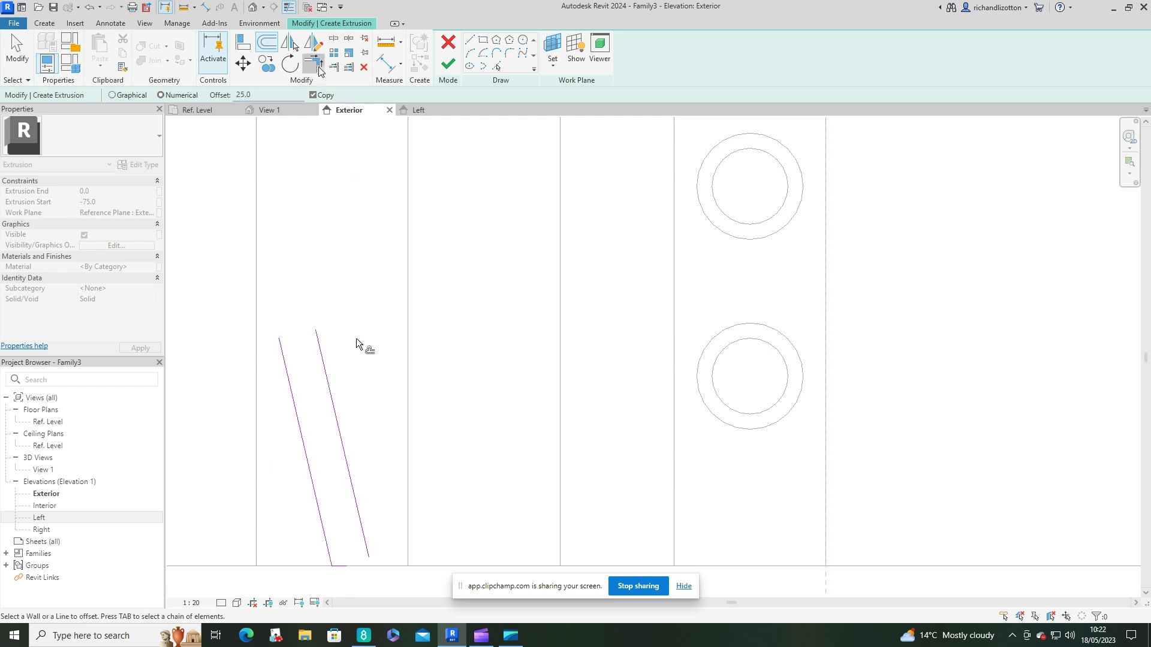
click(334, 566)
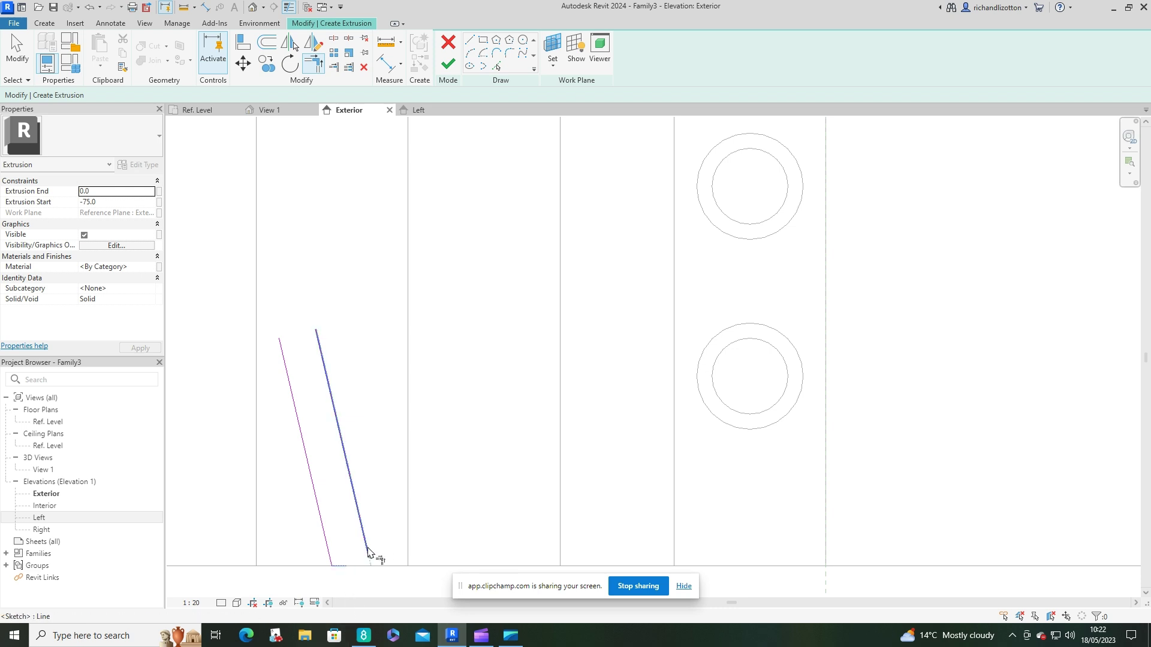
click(368, 554)
scroll(371, 340, down, 2)
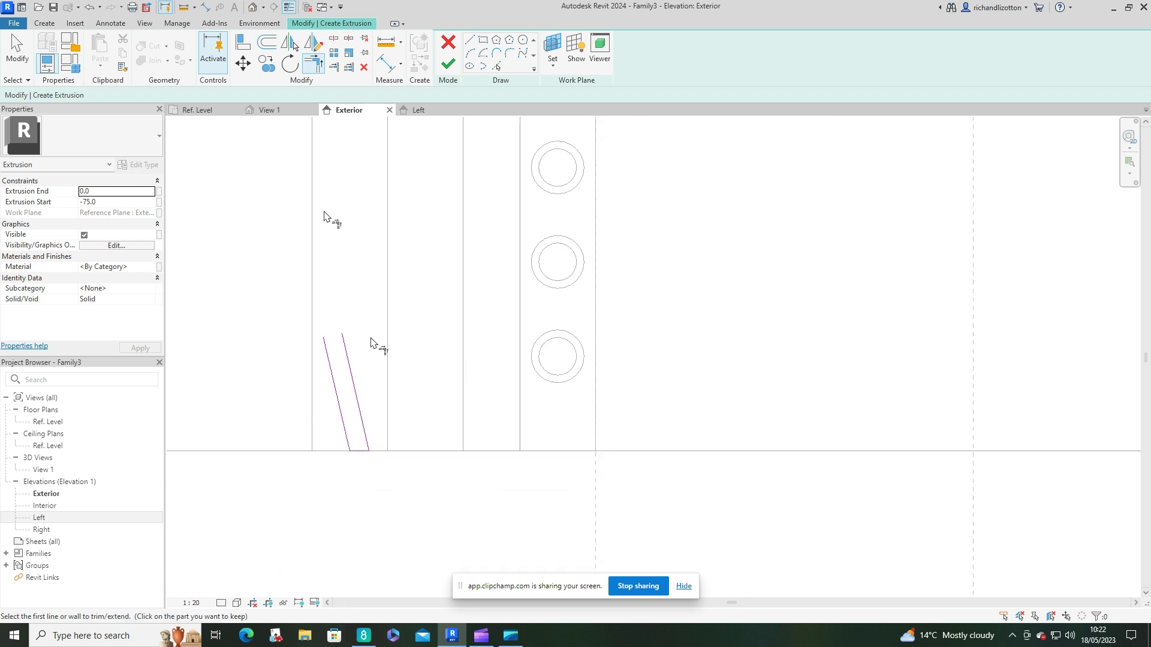
Step: Mirror both slanted lines upward about a horizontal axis and trim the bend corners
key(d)
key(m)
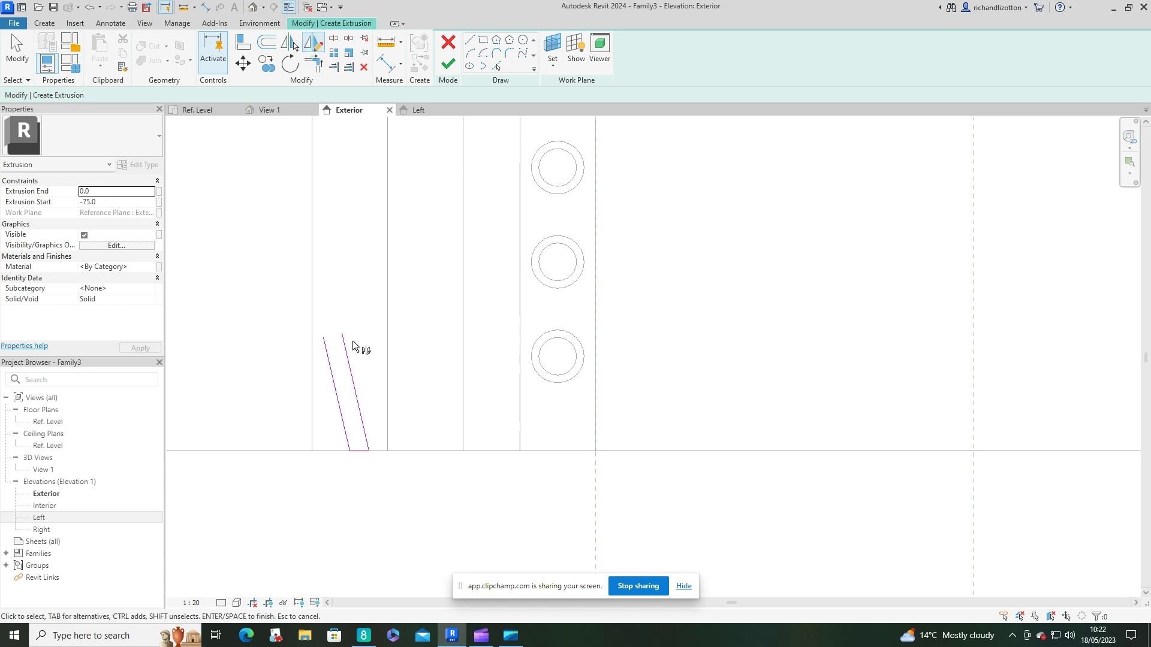
click(334, 401)
key(Return)
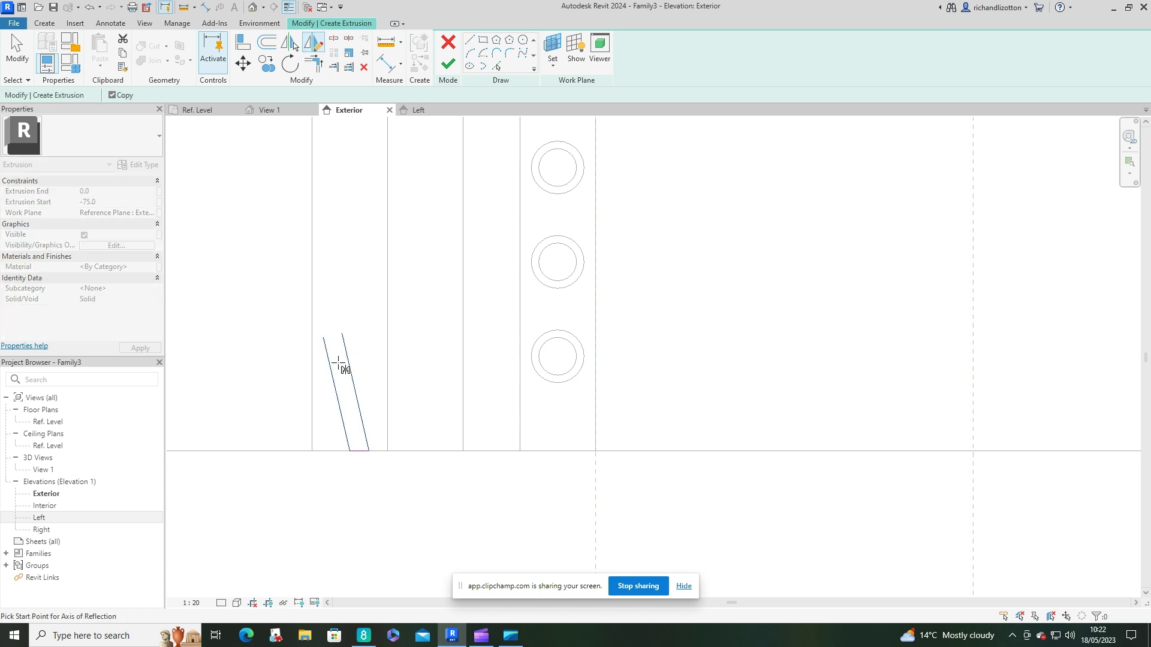
click(324, 337)
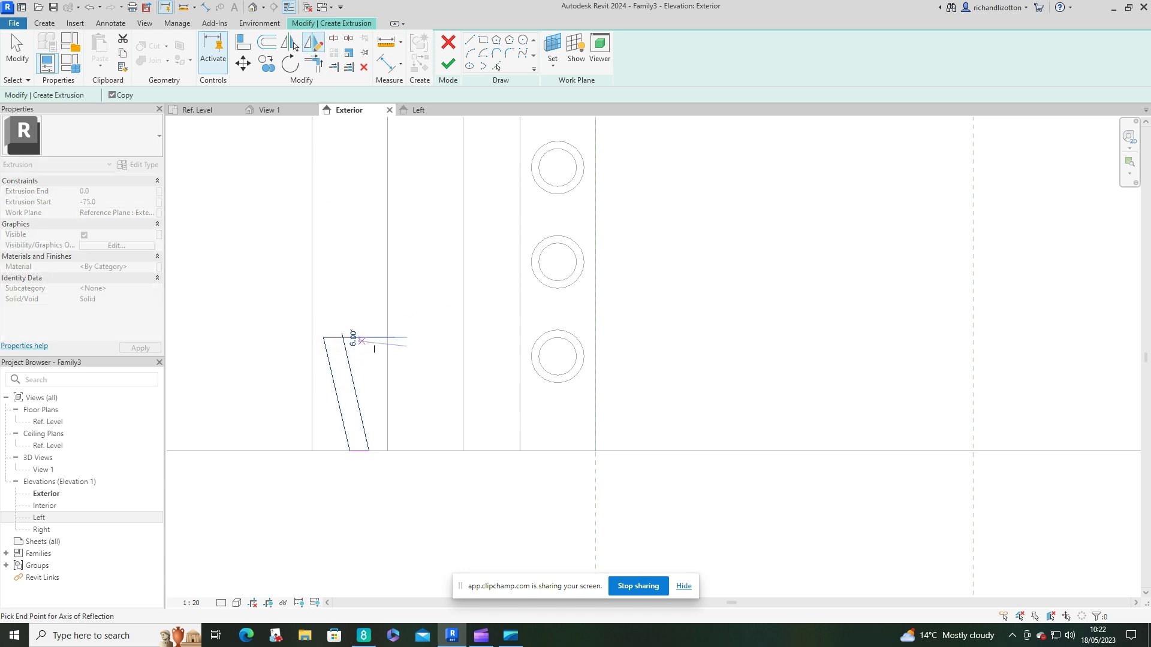
click(368, 338)
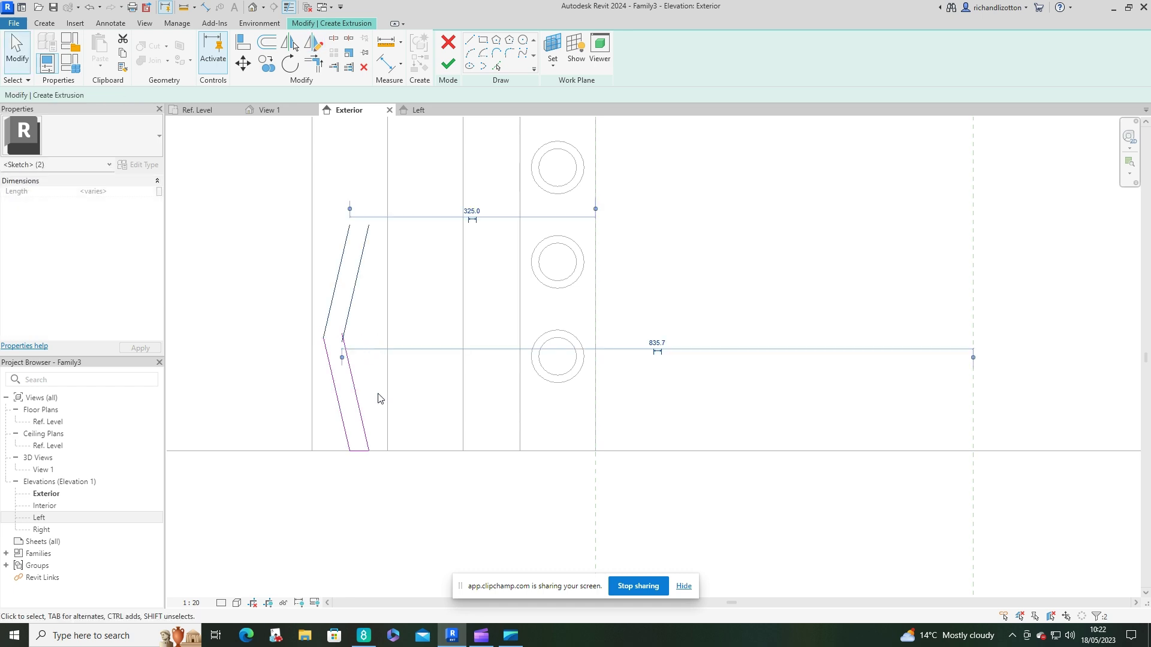
click(347, 159)
click(352, 300)
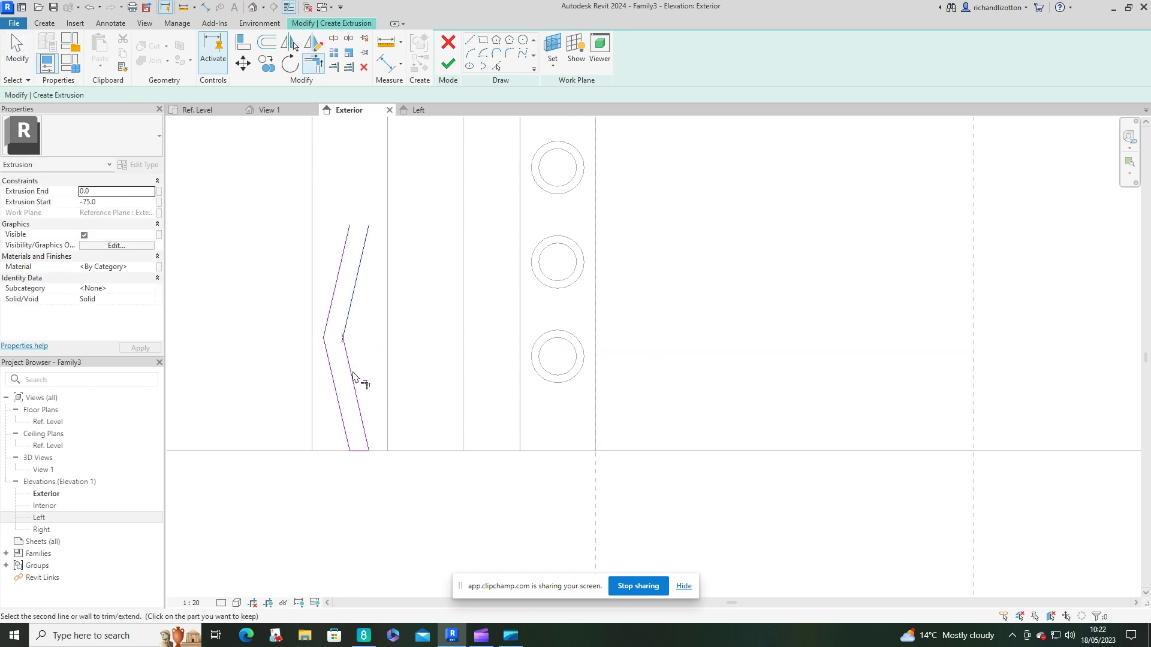
click(354, 384)
click(355, 384)
click(347, 317)
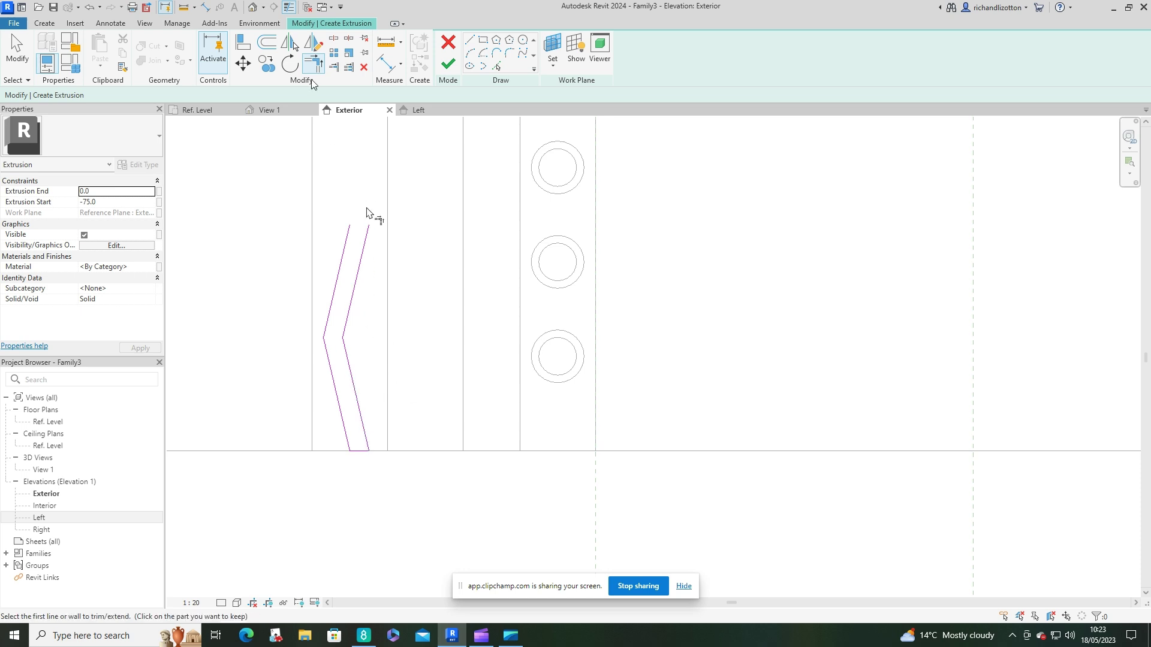
Step: Mirror all four zigzag lines upward again about a horizontal axis
click(316, 46)
drag(373, 307, 329, 373)
key(Return)
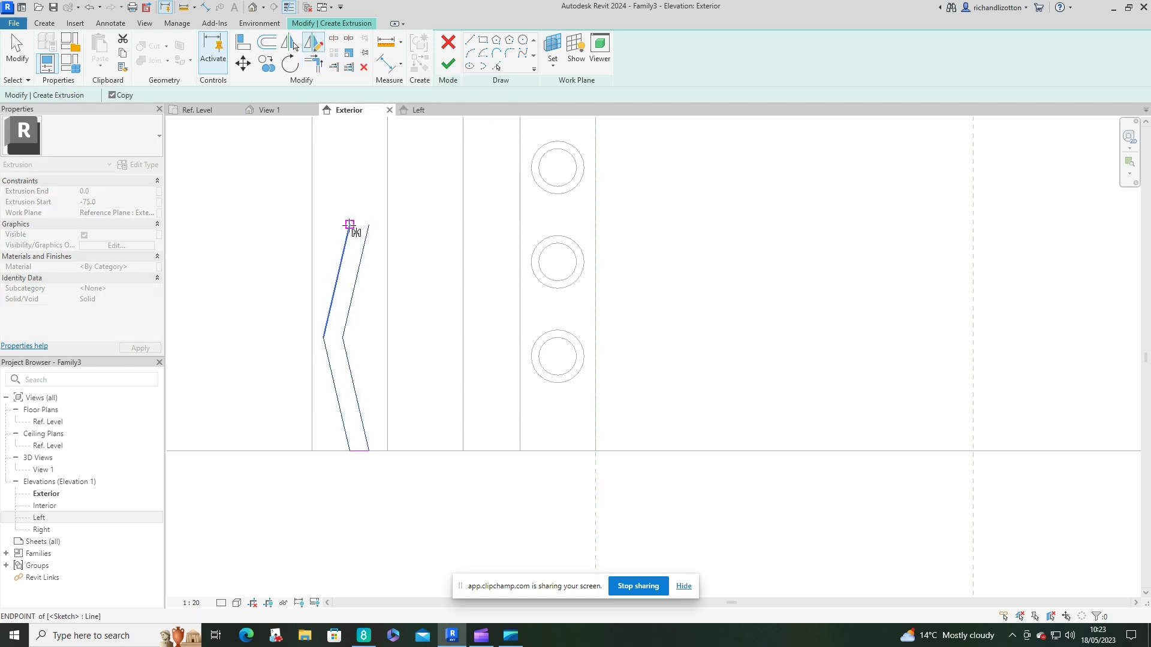
click(351, 225)
click(280, 225)
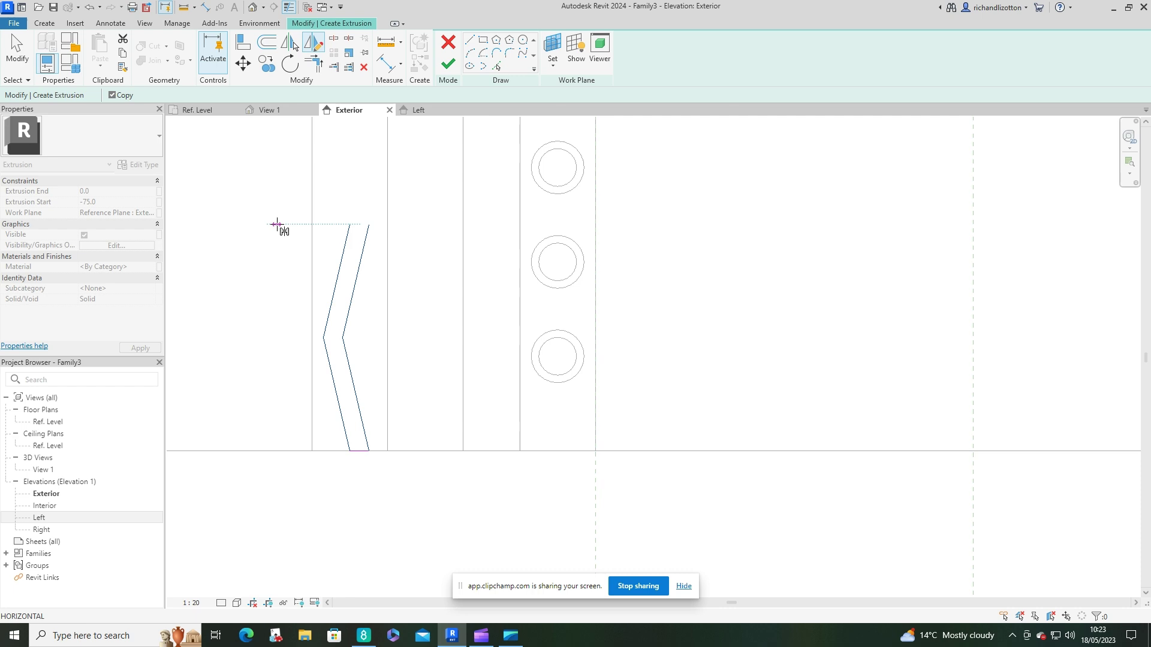
scroll(286, 282, down, 2)
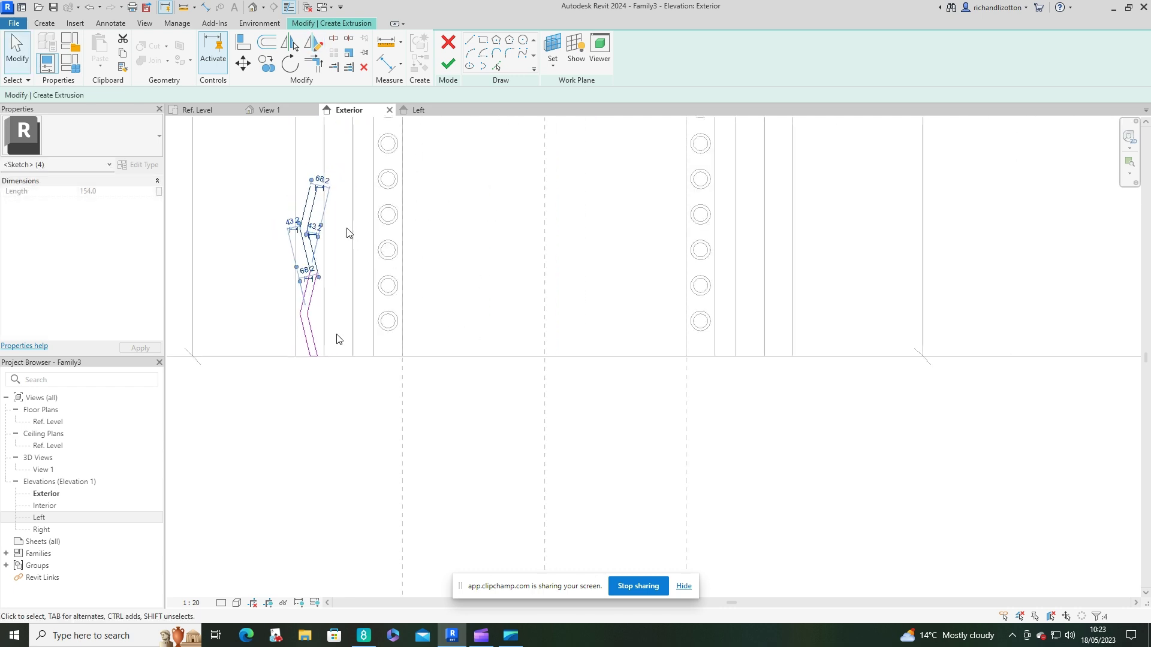
middle_drag(350, 233, 380, 299)
Step: Copy the eight-line zigzag upward in multiple 600 steps along the left jamb
click(394, 316)
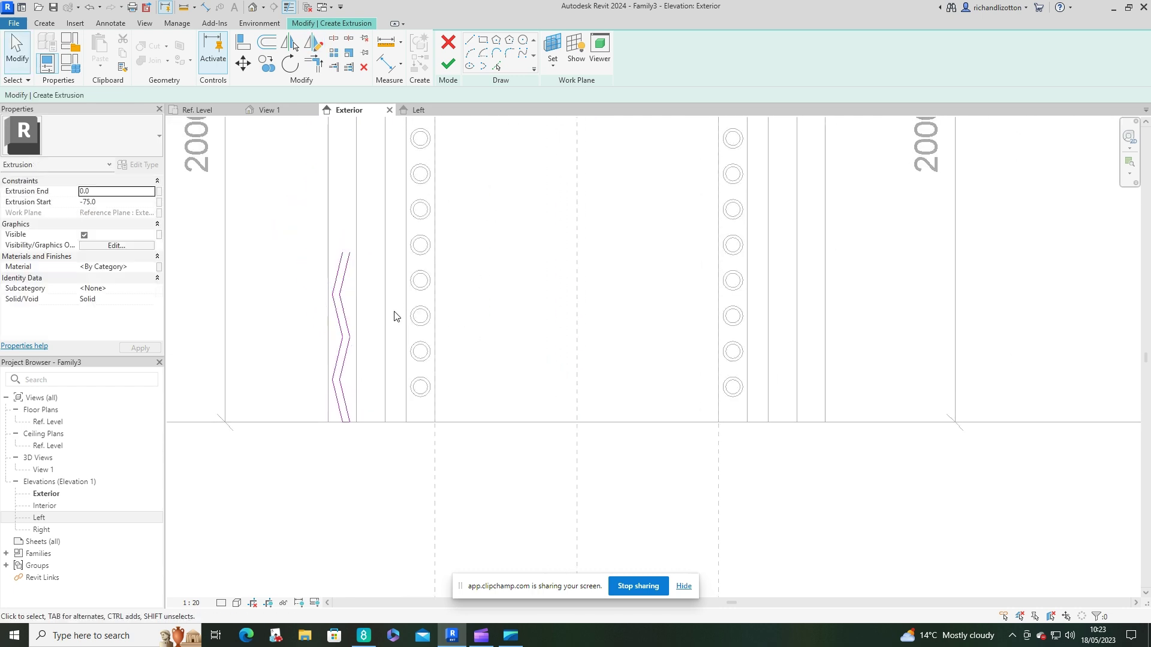
drag(374, 274, 308, 394)
click(268, 63)
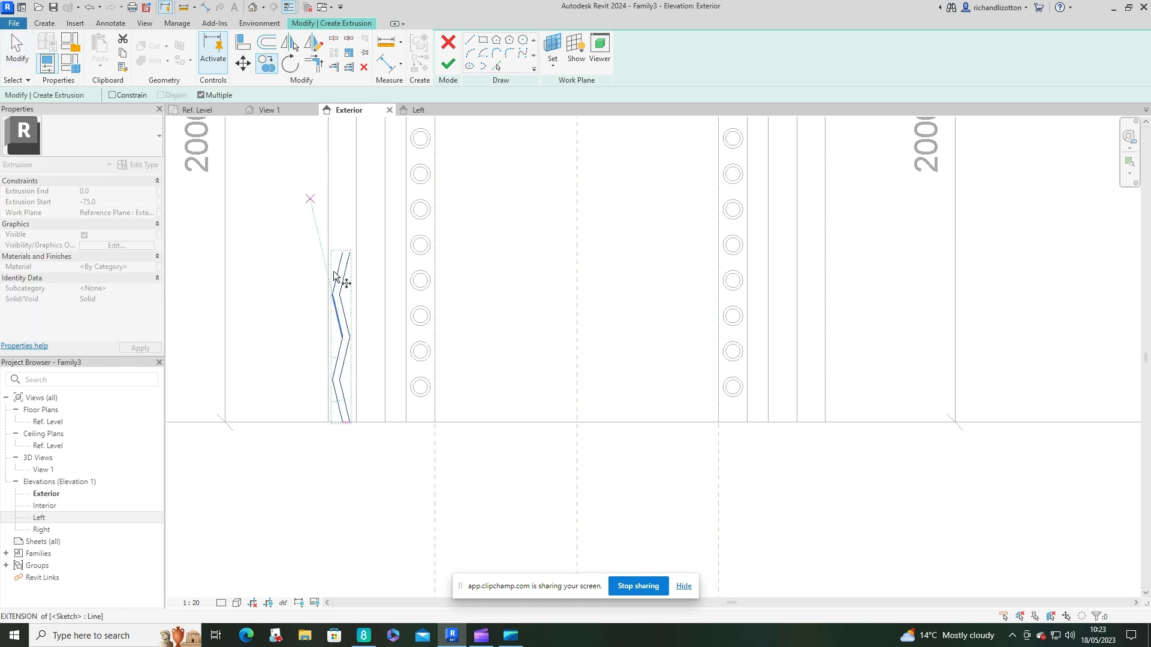
scroll(366, 437, up, 3)
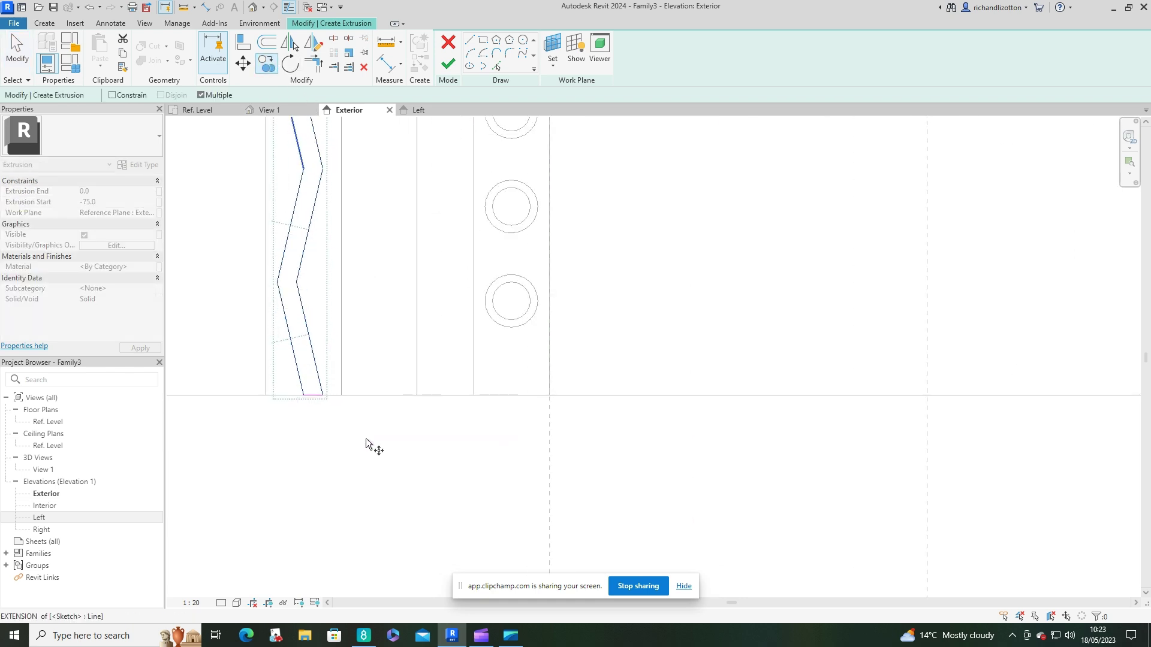
click(322, 394)
scroll(322, 396, down, 3)
click(322, 247)
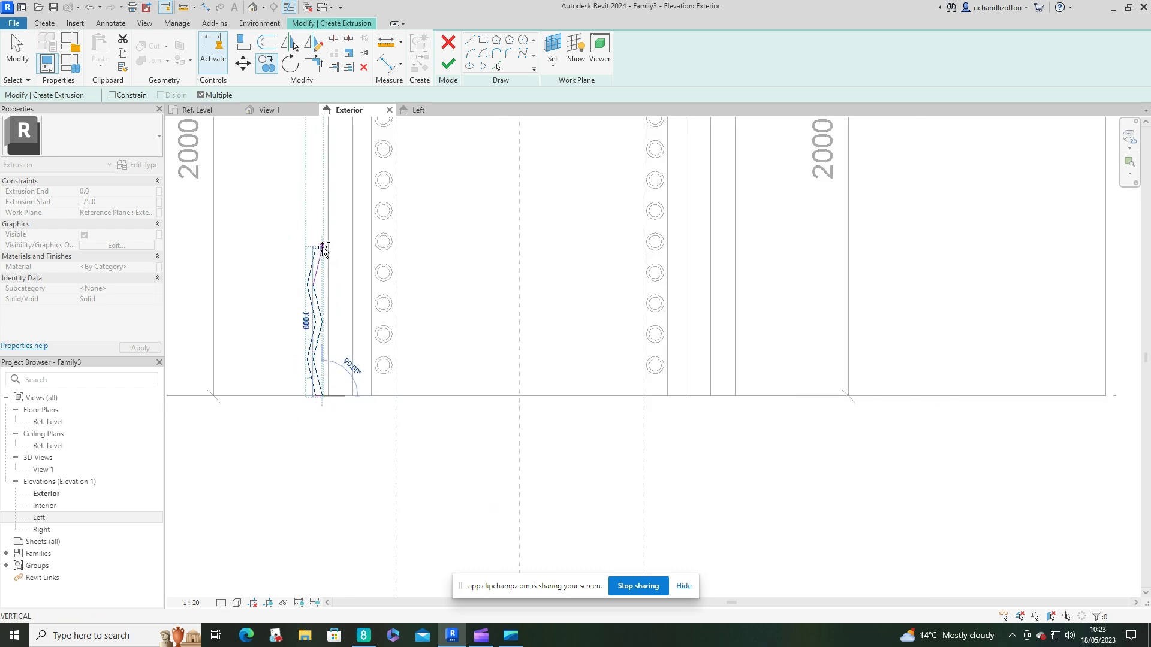
middle_drag(355, 223, 367, 506)
click(368, 507)
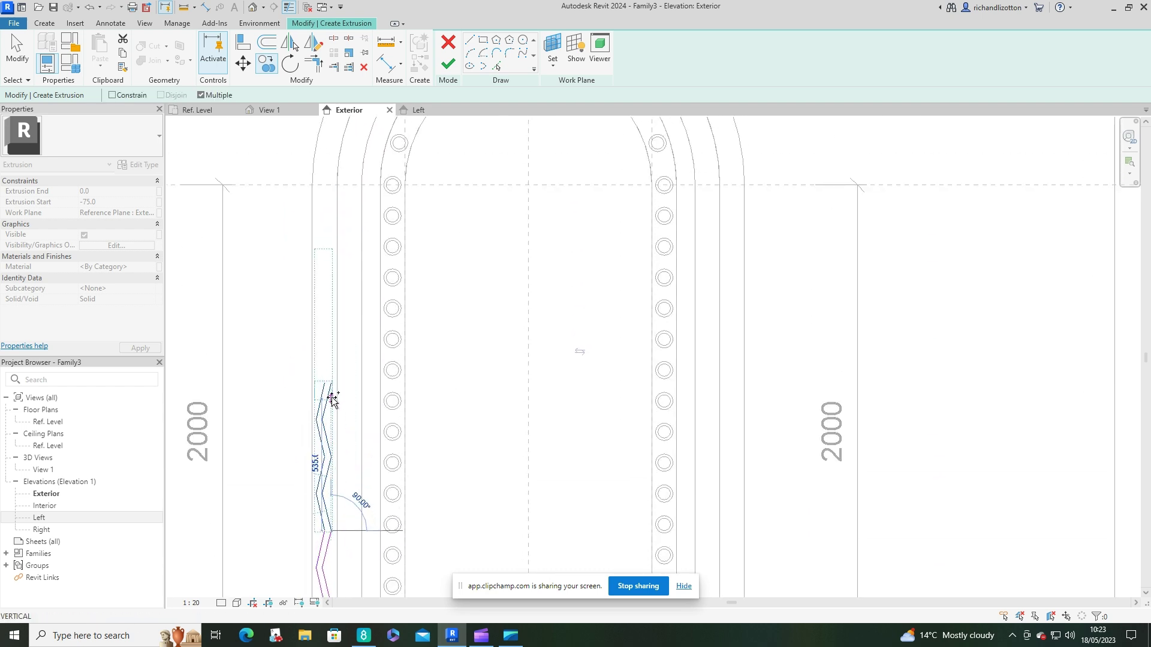
middle_drag(360, 345, 381, 487)
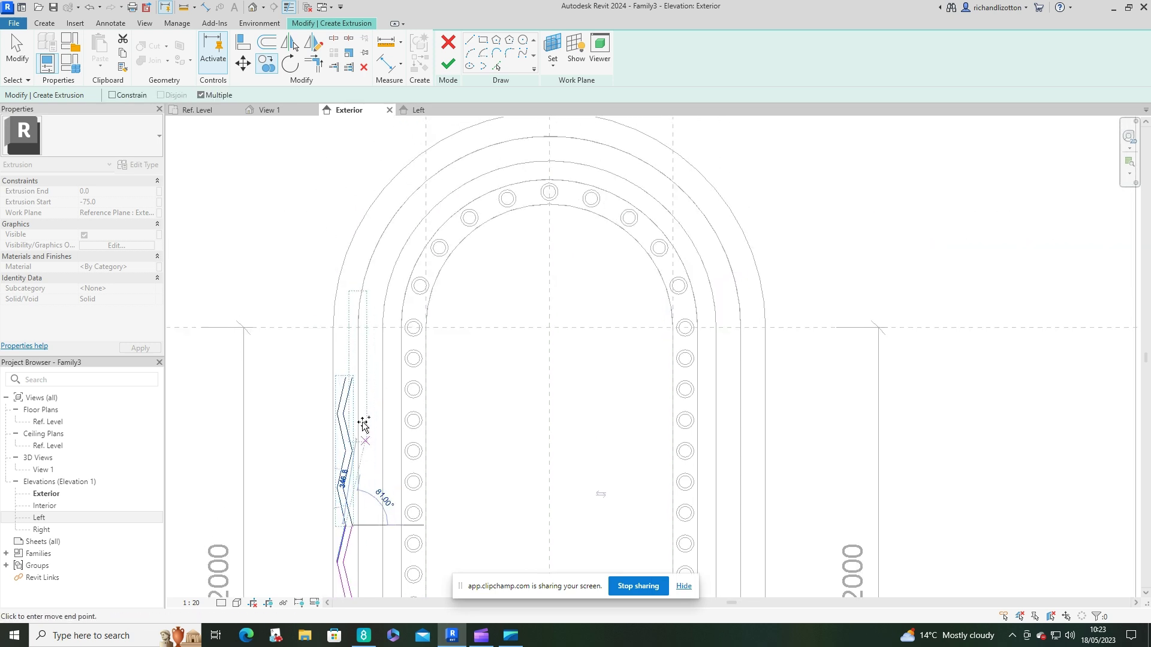
click(351, 381)
key(Escape)
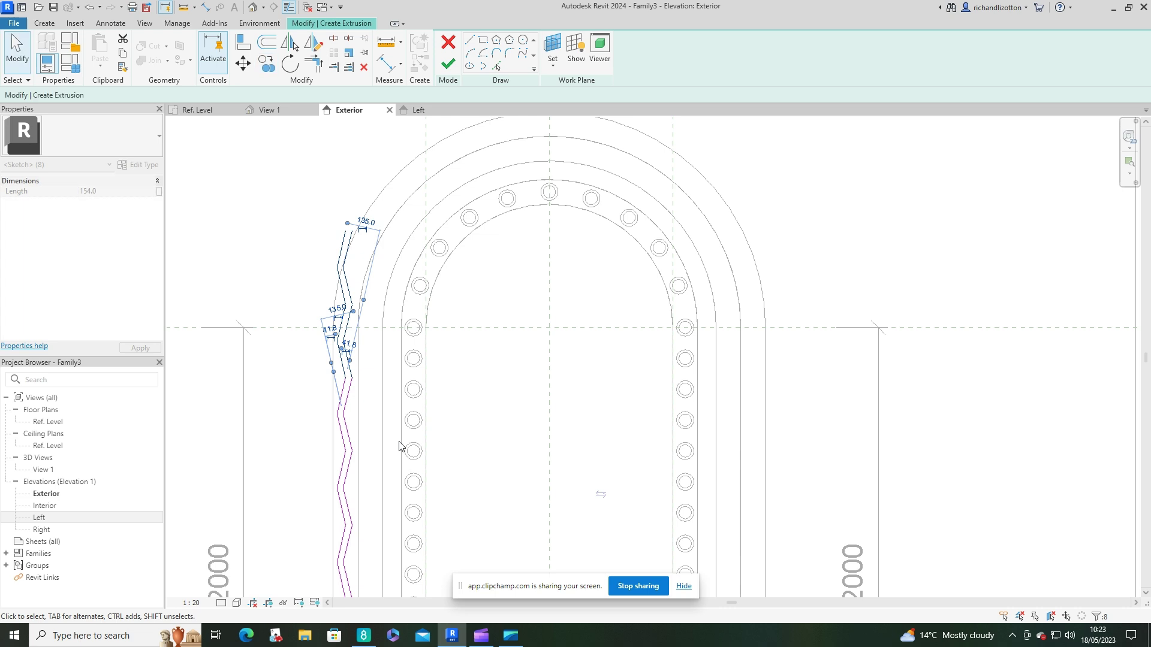
key(Escape)
Step: Delete the surplus upper zigzag copy
drag(366, 250, 326, 290)
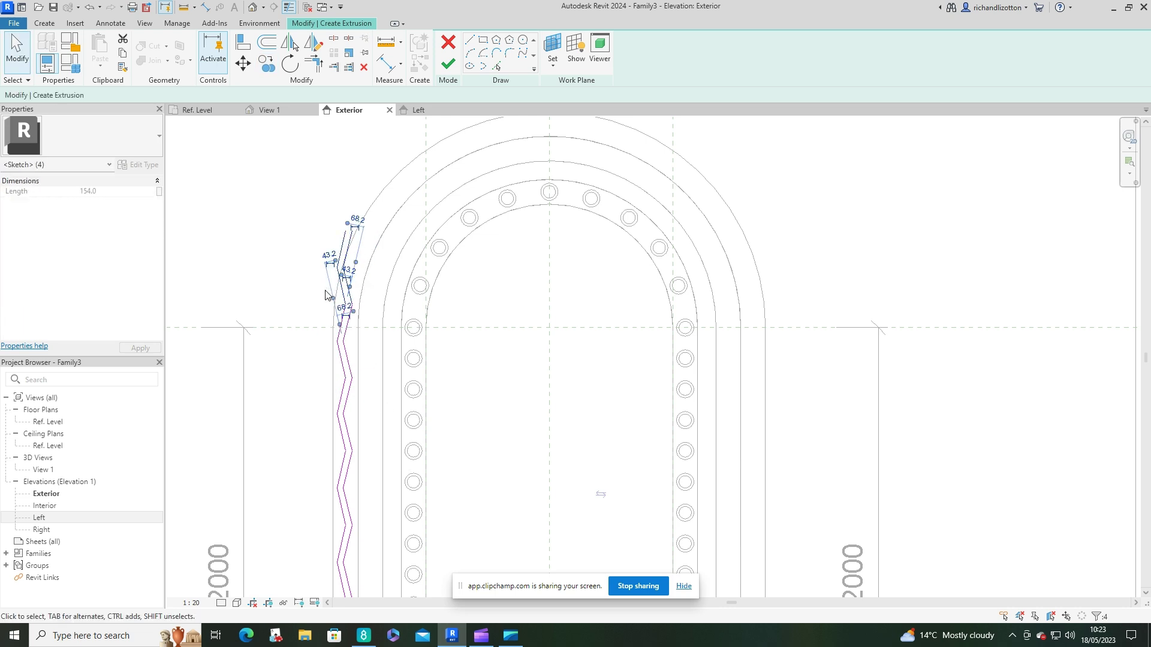
key(Delete)
middle_drag(542, 346, 471, 424)
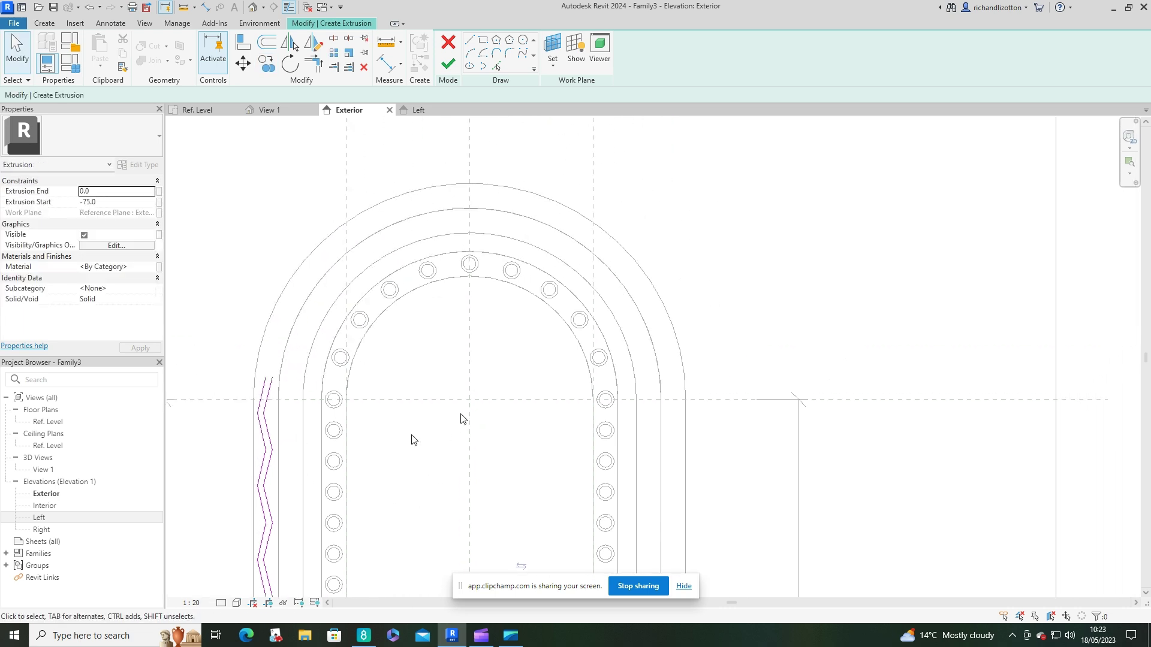
scroll(429, 447, up, 2)
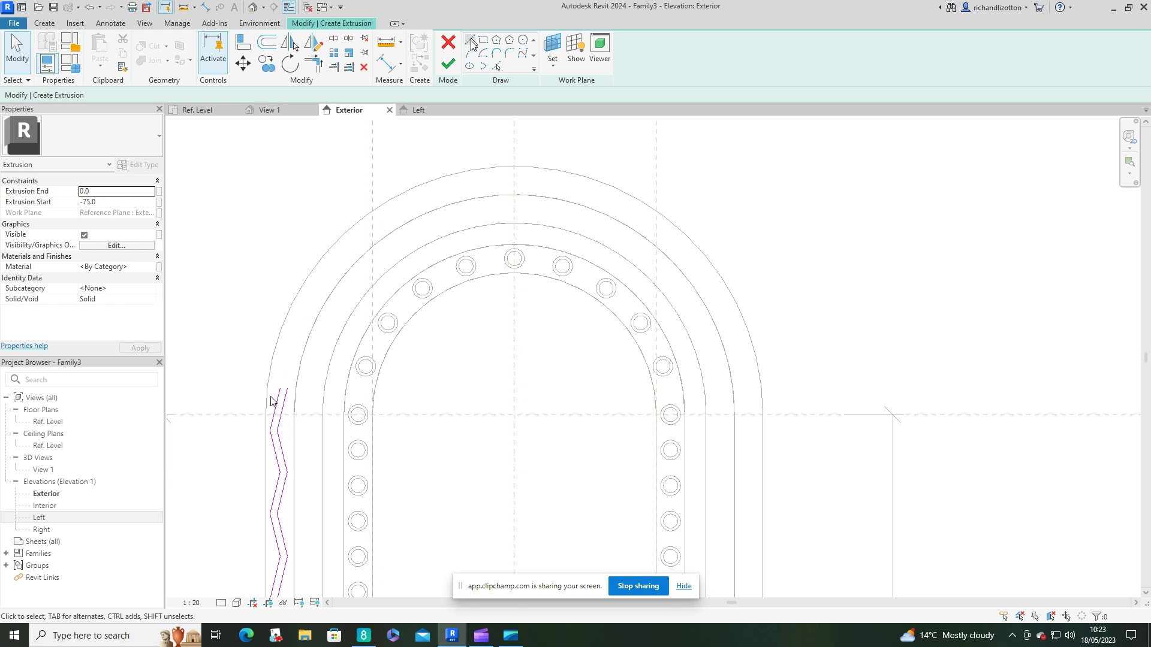
Step: Draw four sketch lines from the arch centre to successive studs on the upper-left arch
click(470, 40)
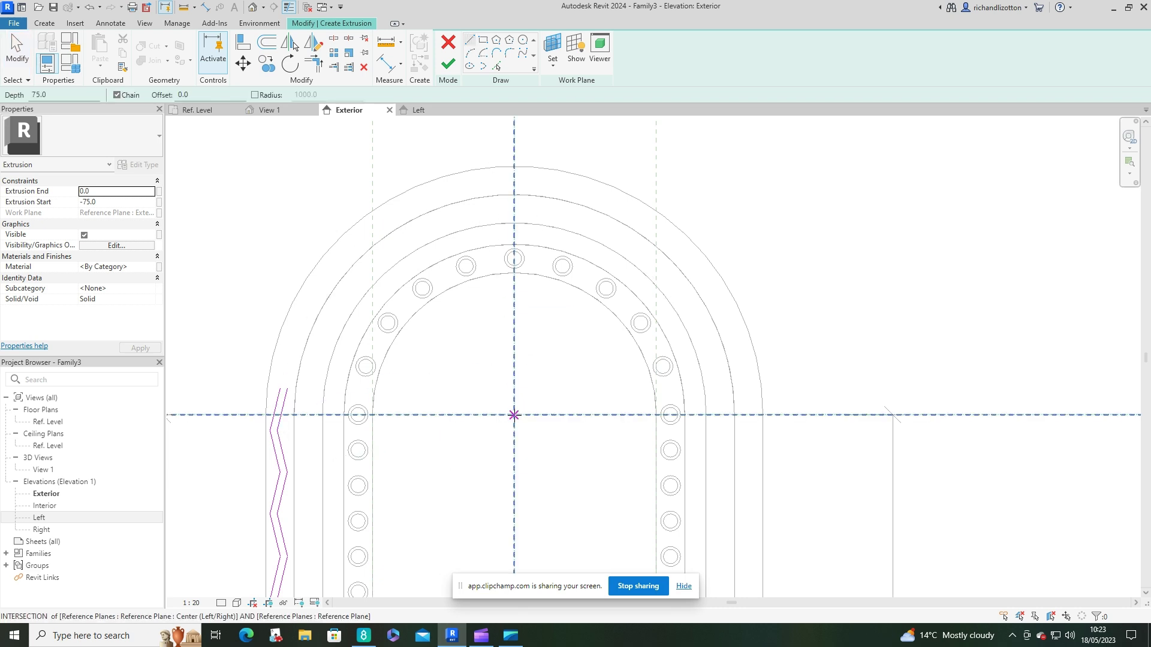
click(514, 415)
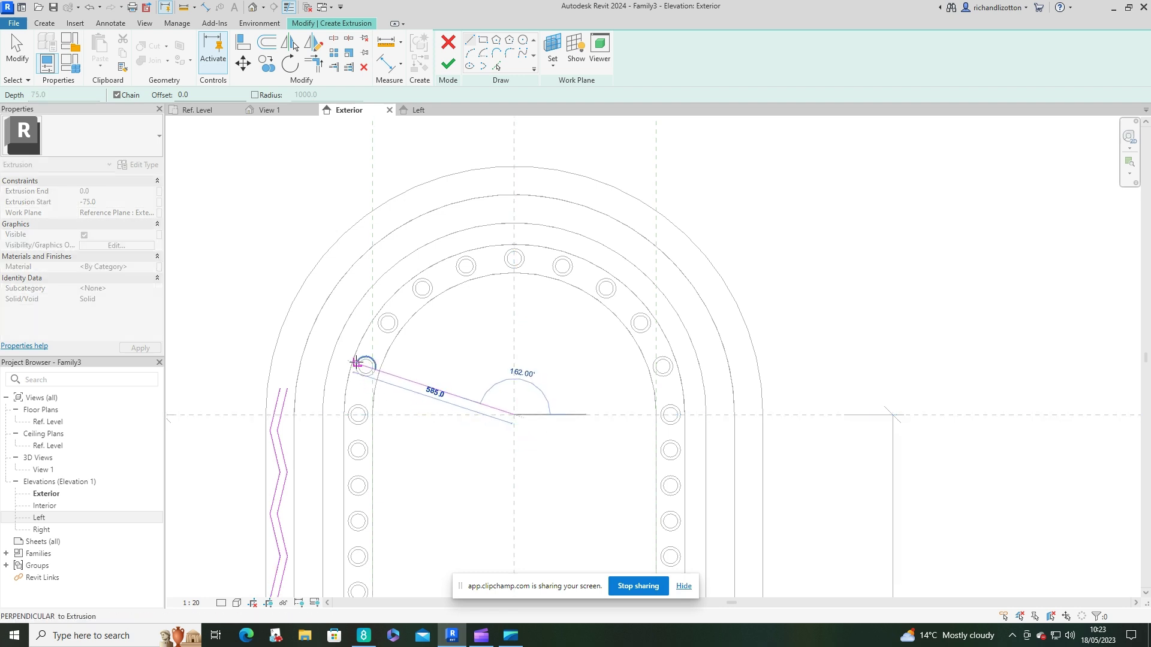
click(356, 362)
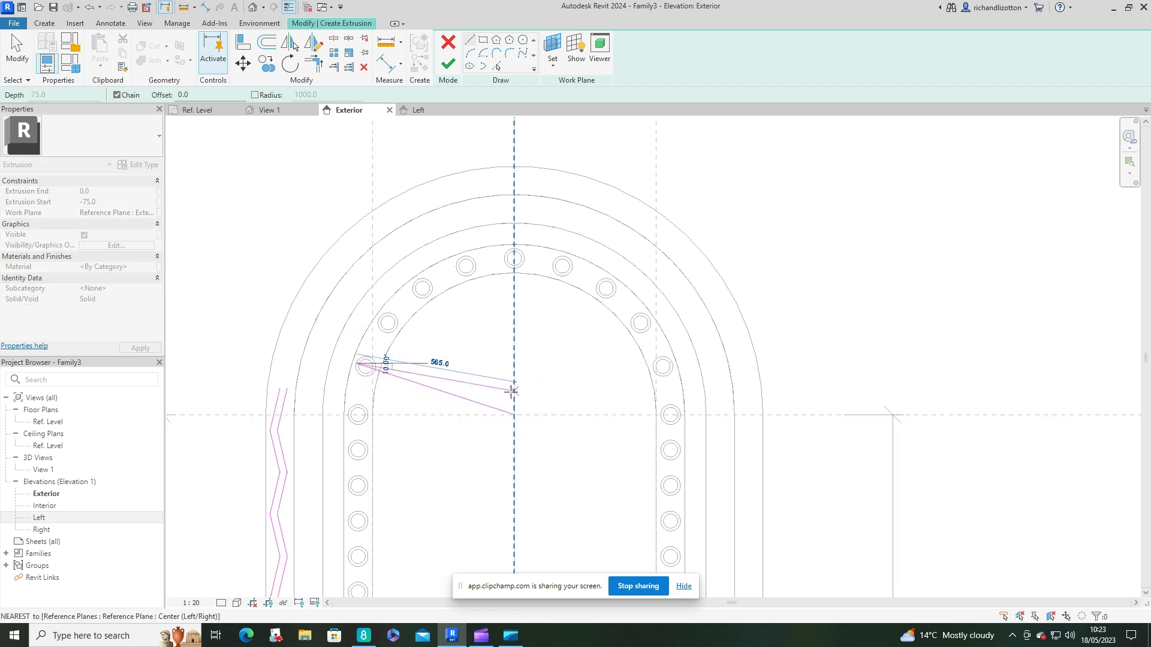
click(514, 415)
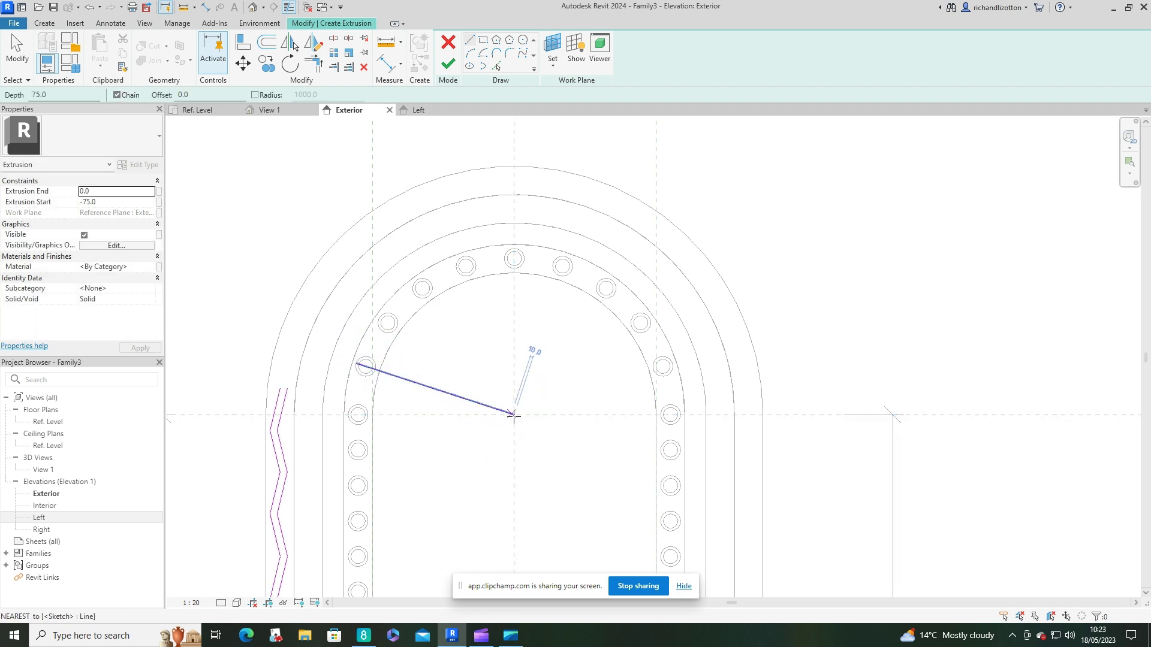
click(380, 317)
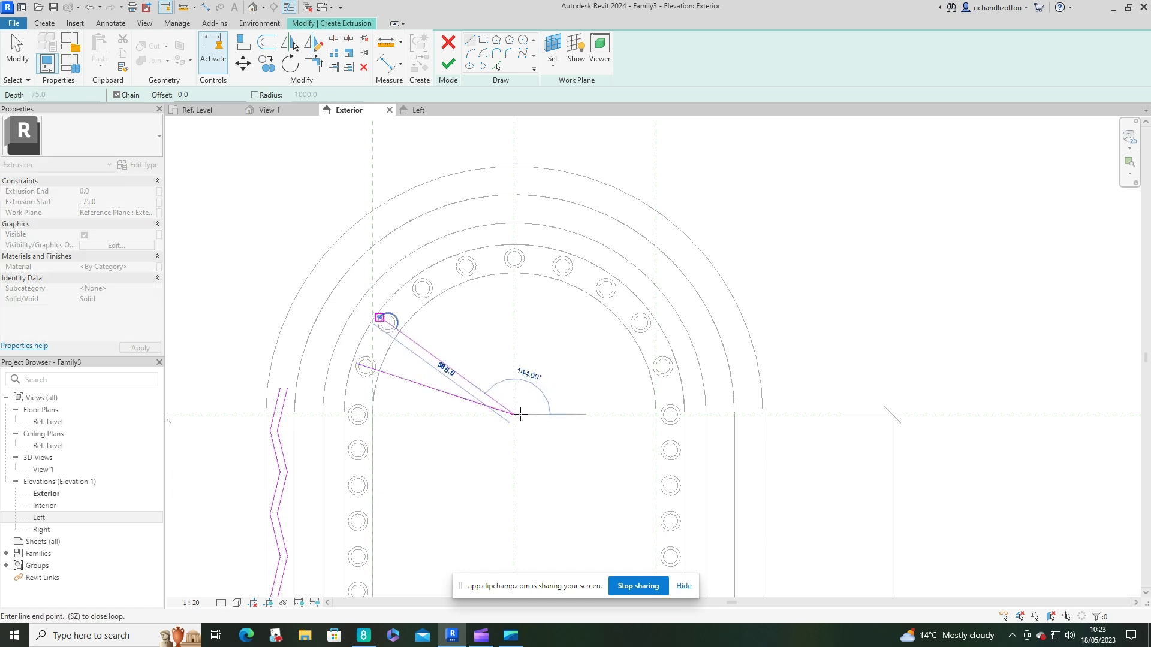
key(Escape)
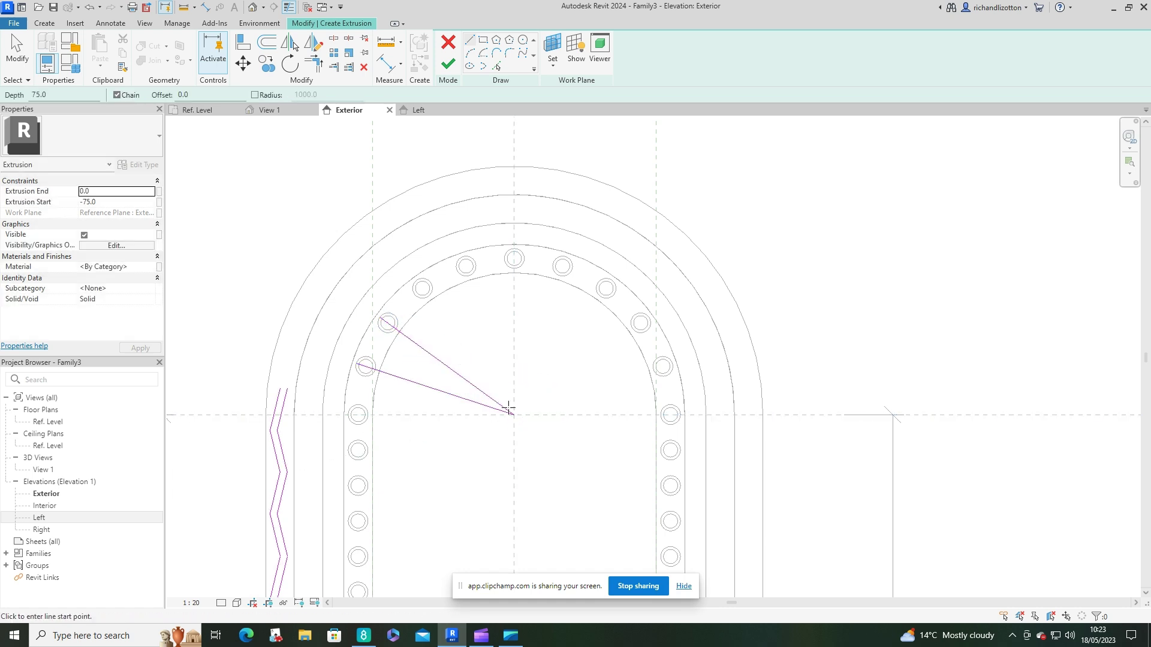
click(512, 414)
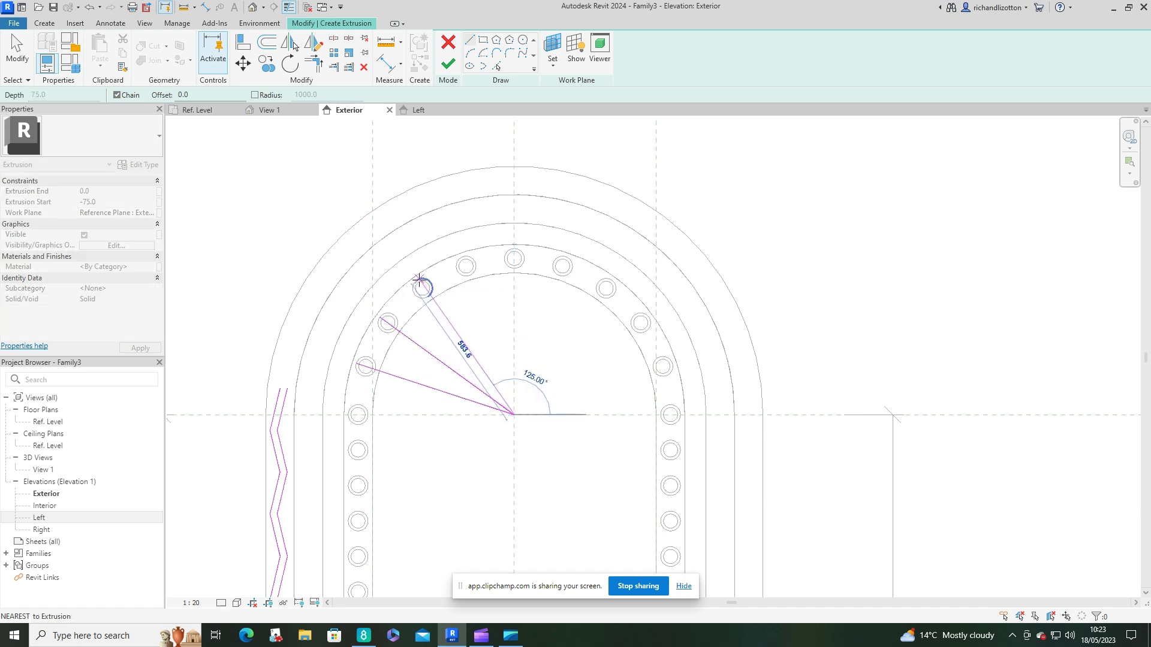
click(445, 296)
key(Escape)
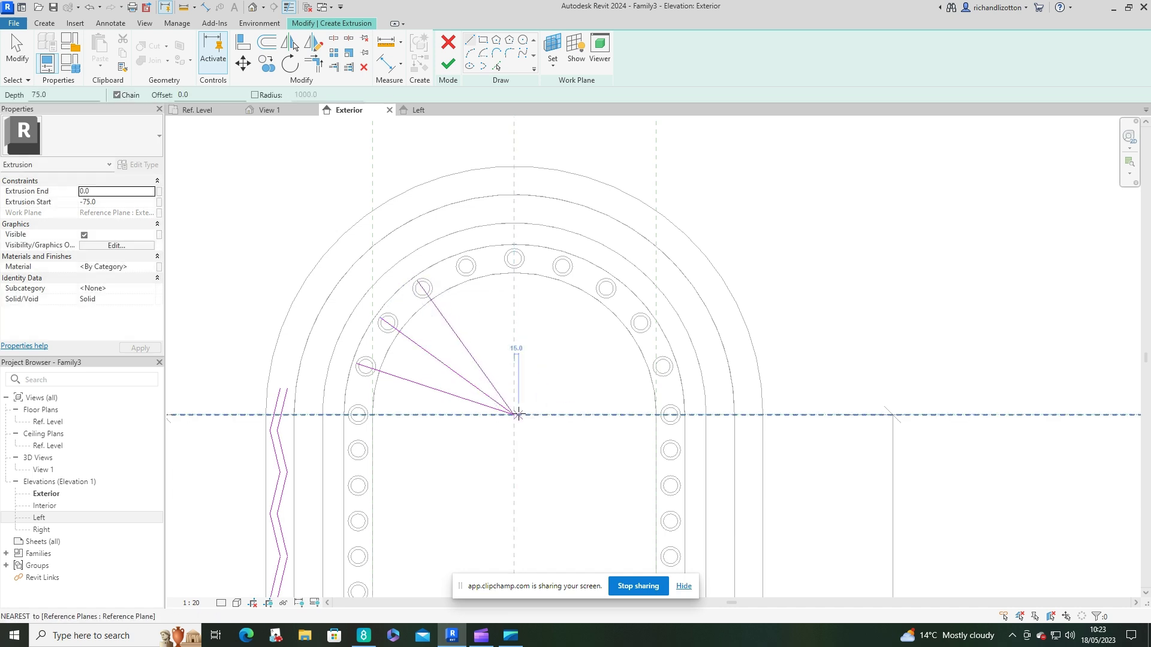
click(513, 413)
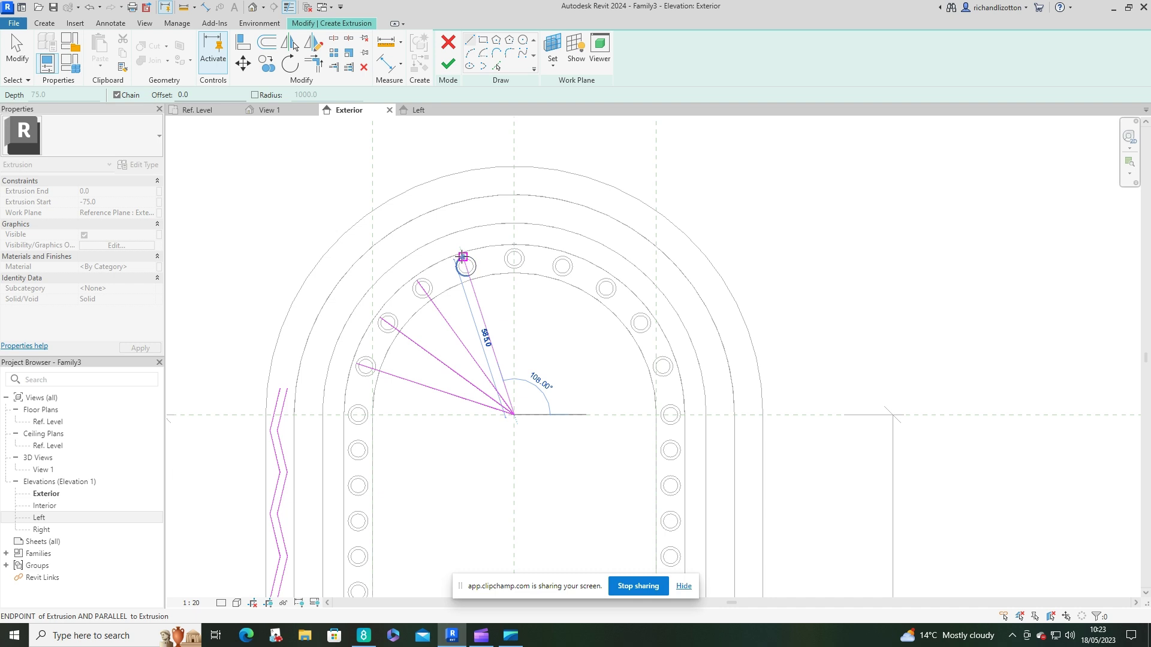
click(462, 256)
key(Escape)
key(Escape)
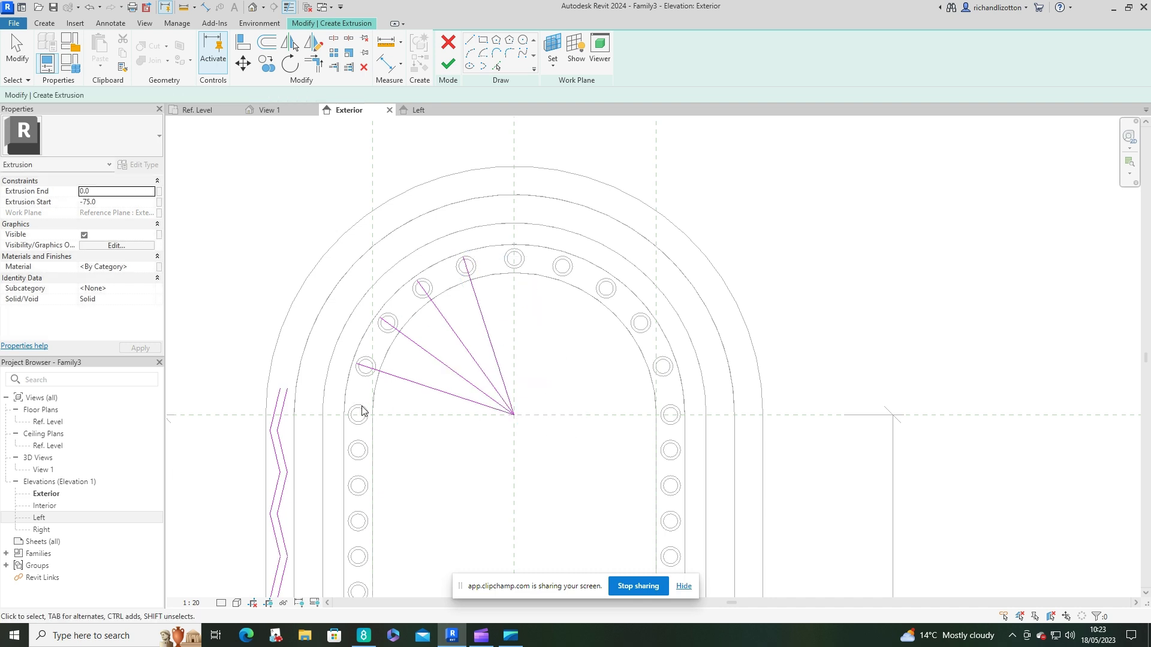
scroll(330, 390, up, 2)
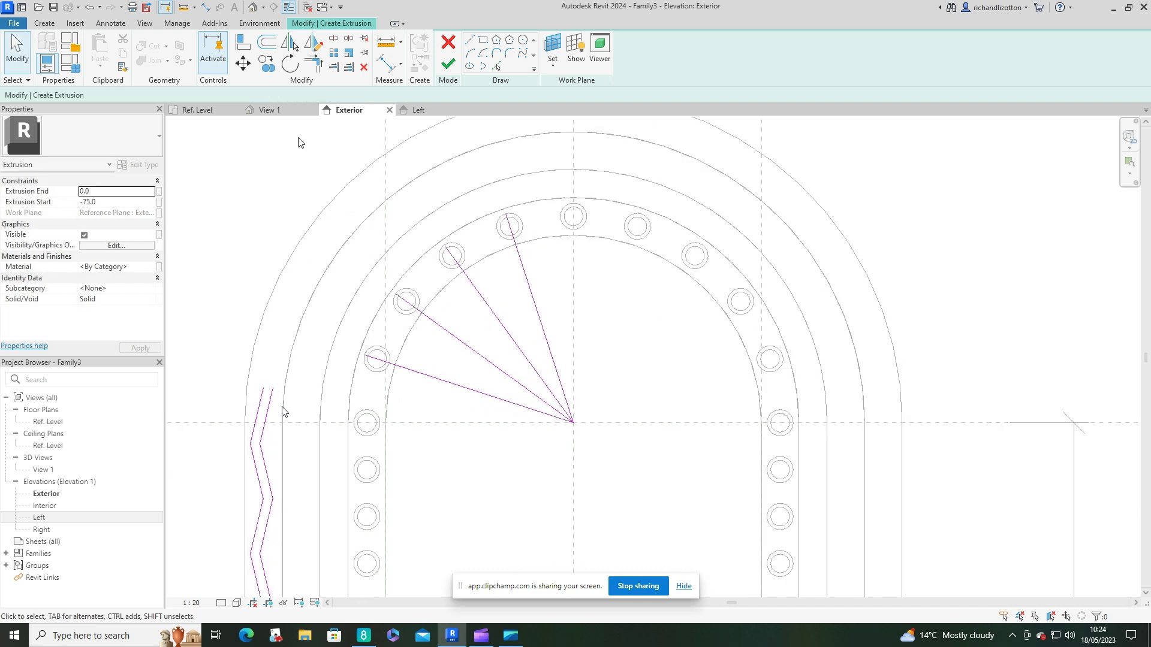
Step: Extend the left zigzag lines to the radial boundary line
click(348, 66)
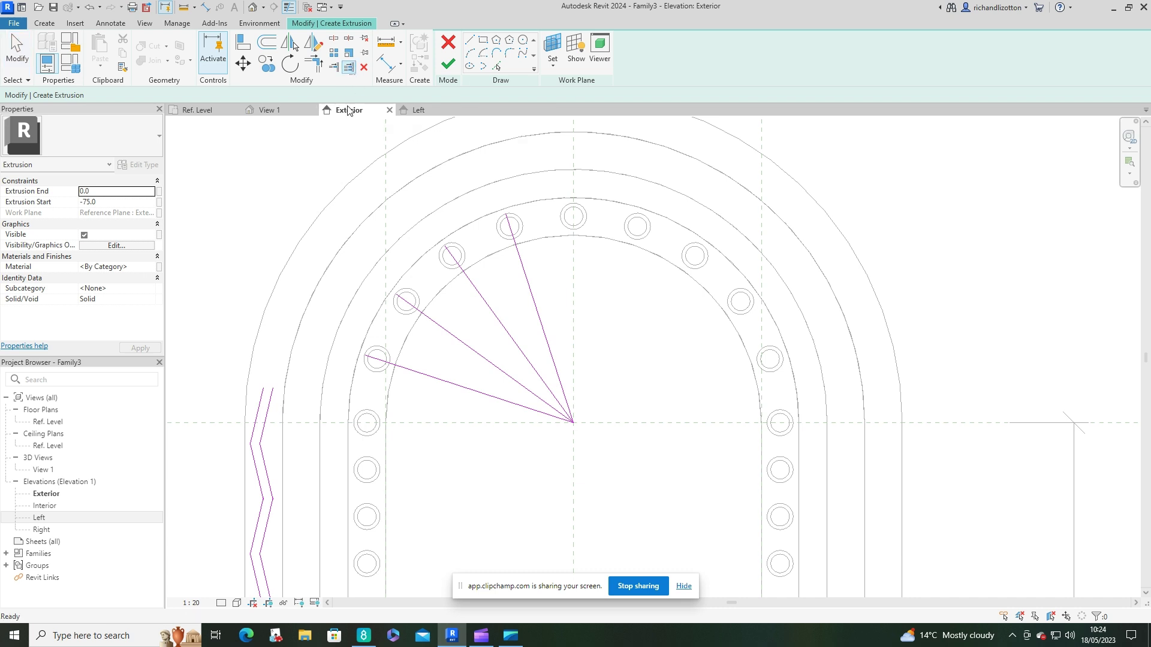
click(422, 377)
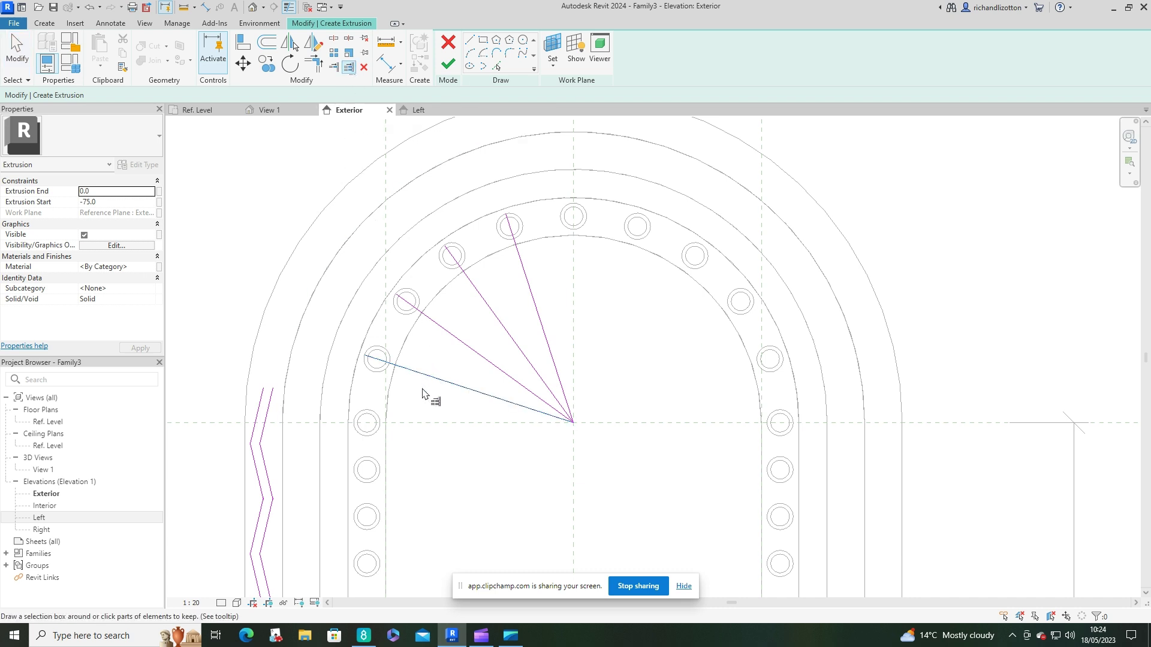
click(267, 408)
key(Escape)
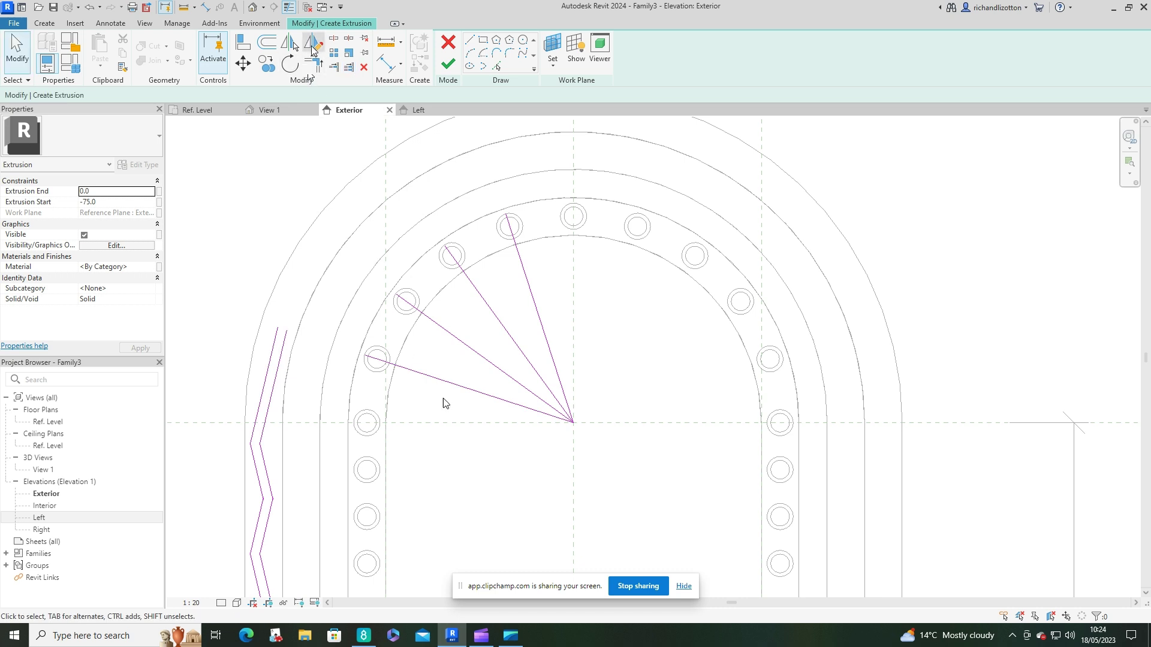
Step: Mirror the zigzag across the radial line, delete the misplaced copy, and corner the left lines
click(290, 43)
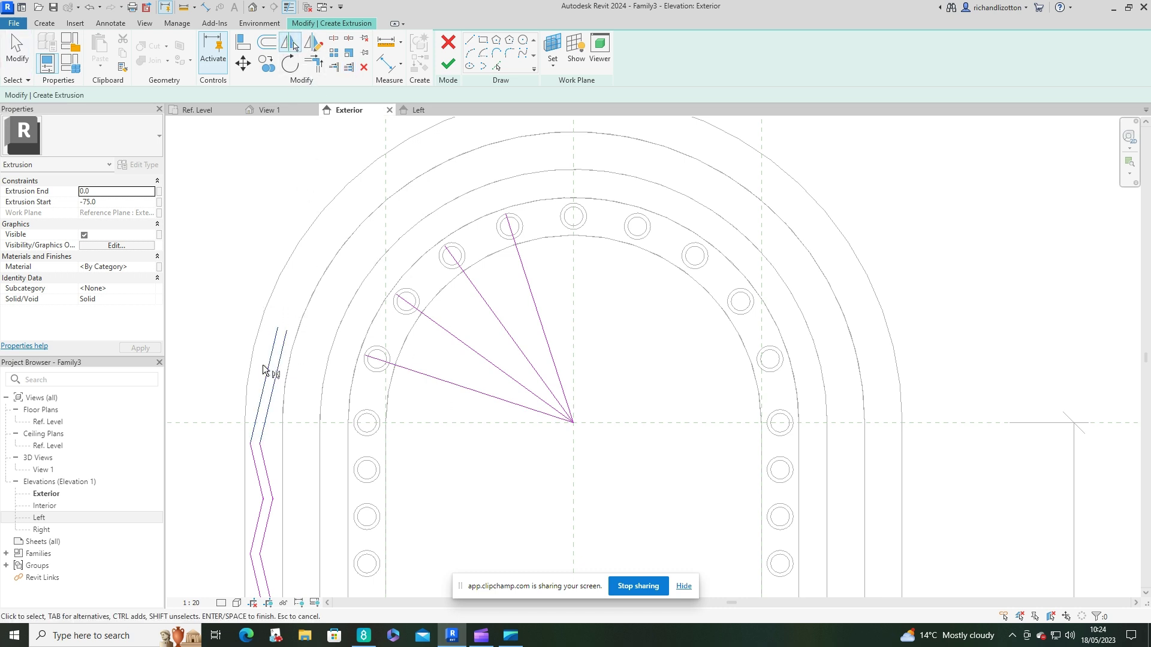
key(Return)
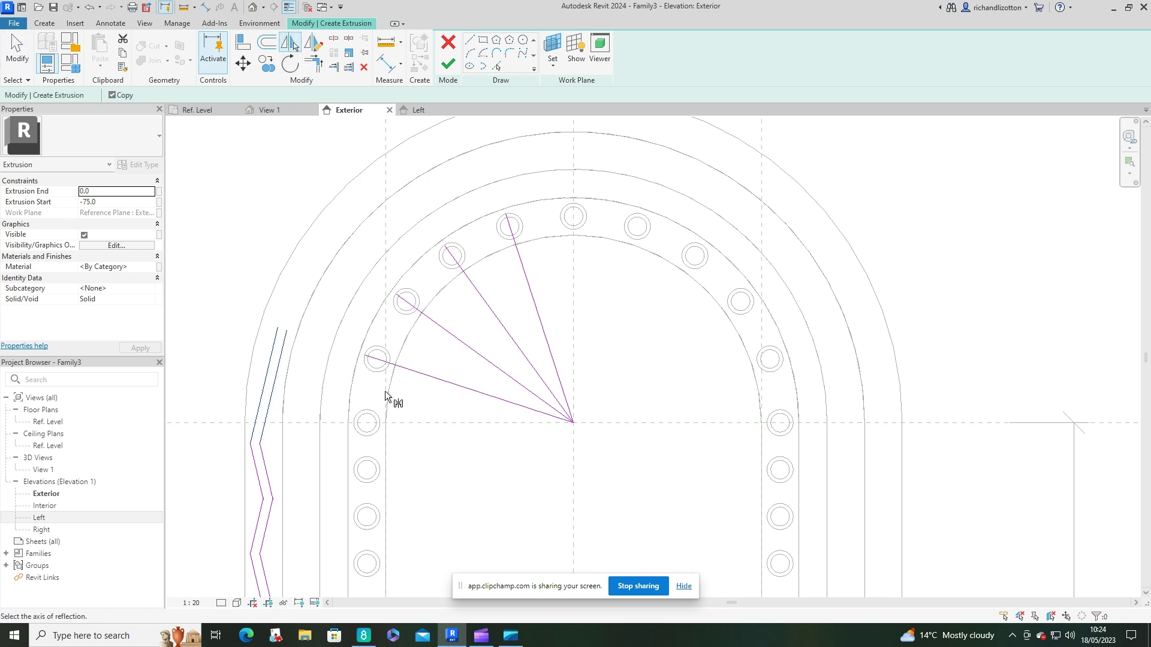
click(419, 375)
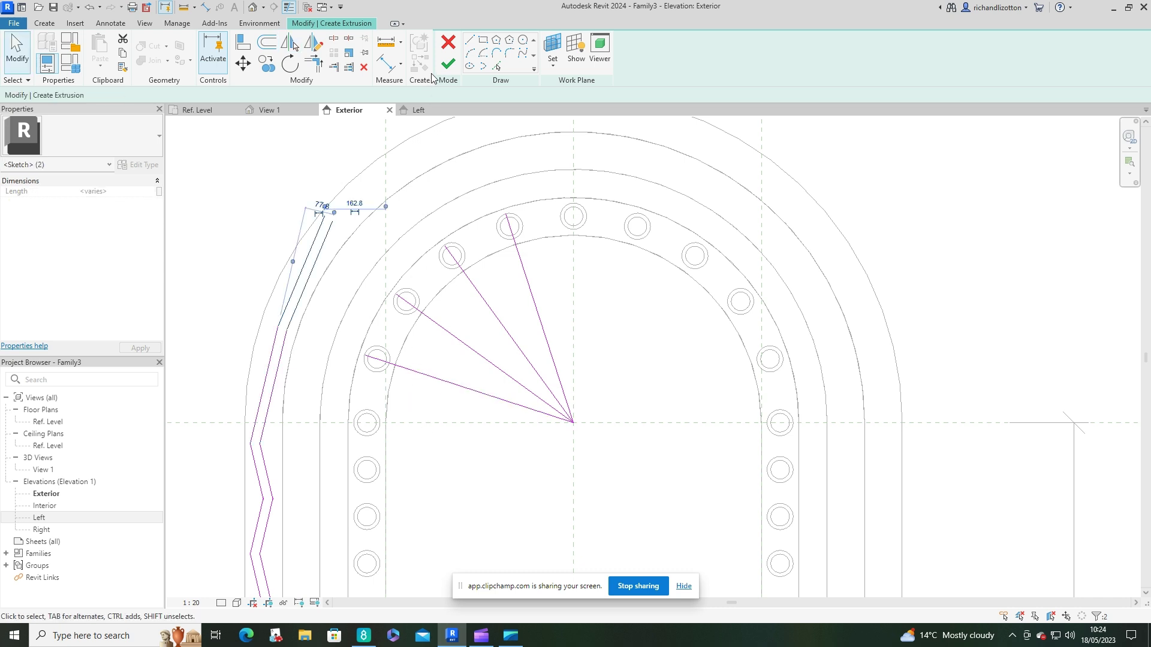
key(Delete)
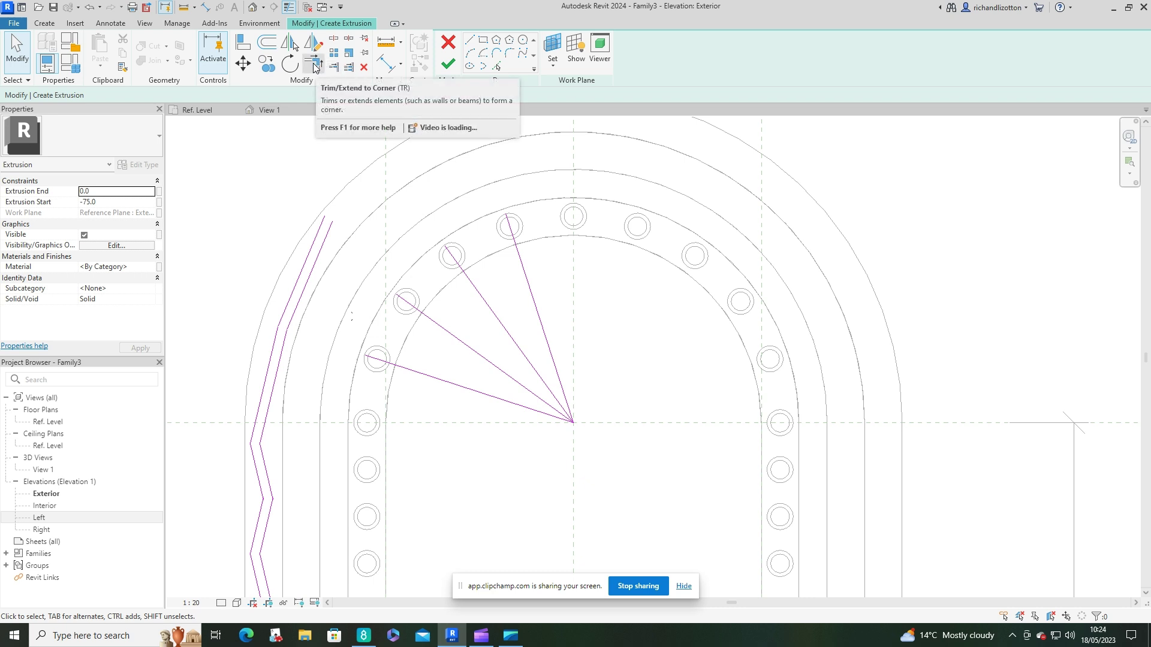
click(313, 66)
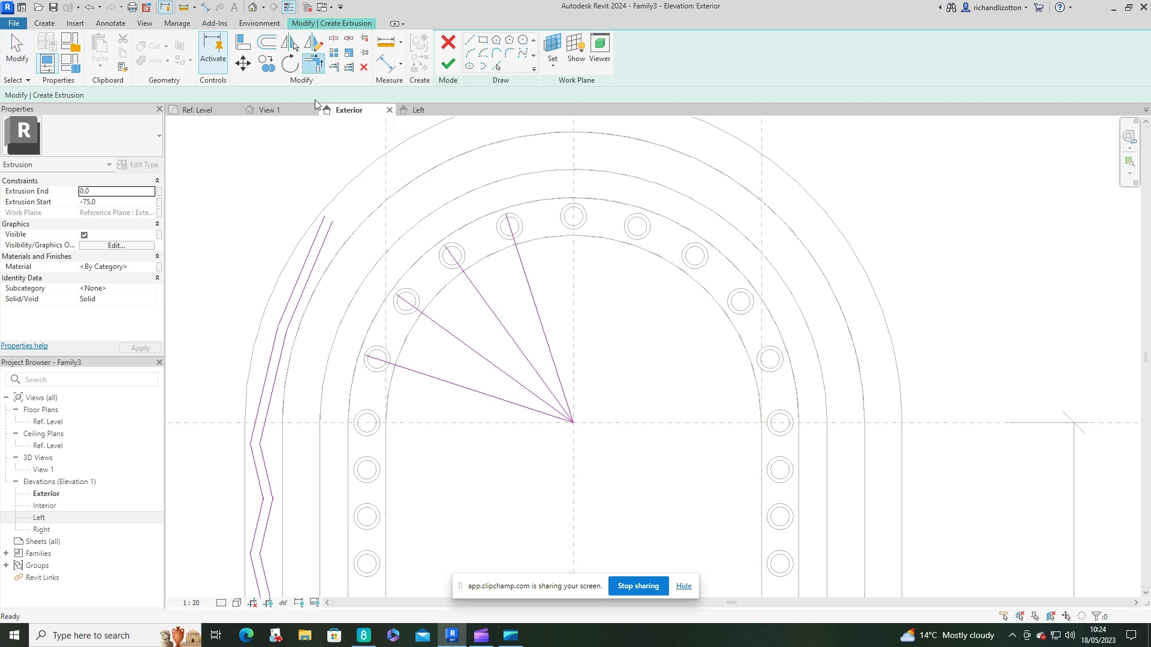
click(282, 336)
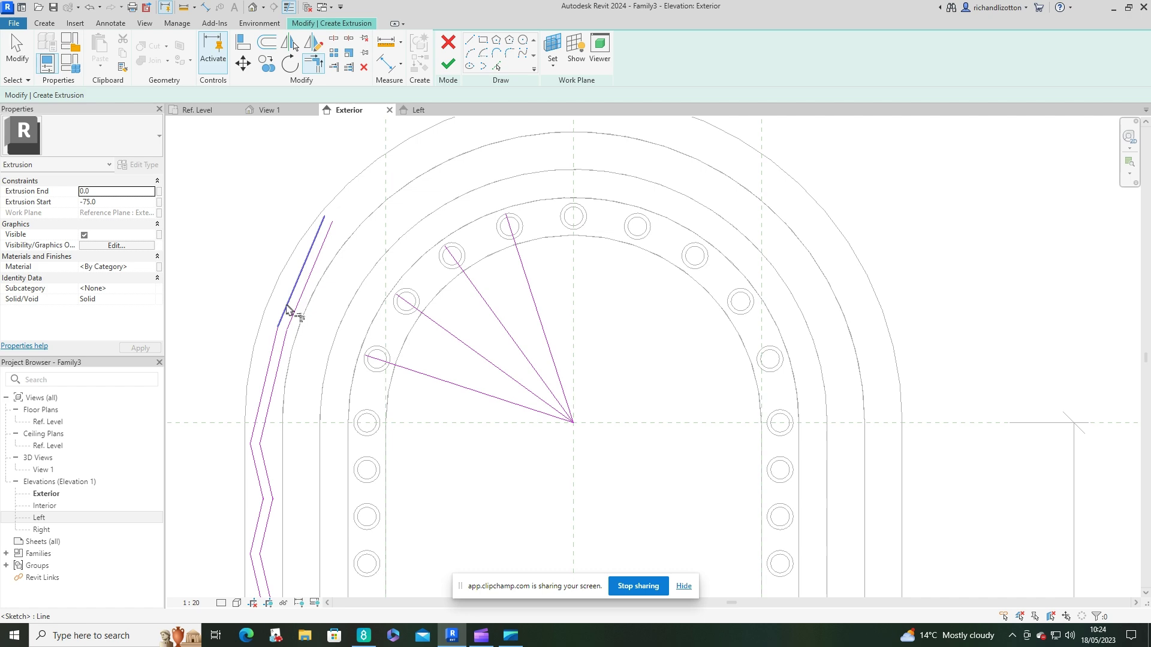
click(288, 307)
key(Escape)
Step: Mirror the upper zigzag lines across the radial line
scroll(320, 354, up, 2)
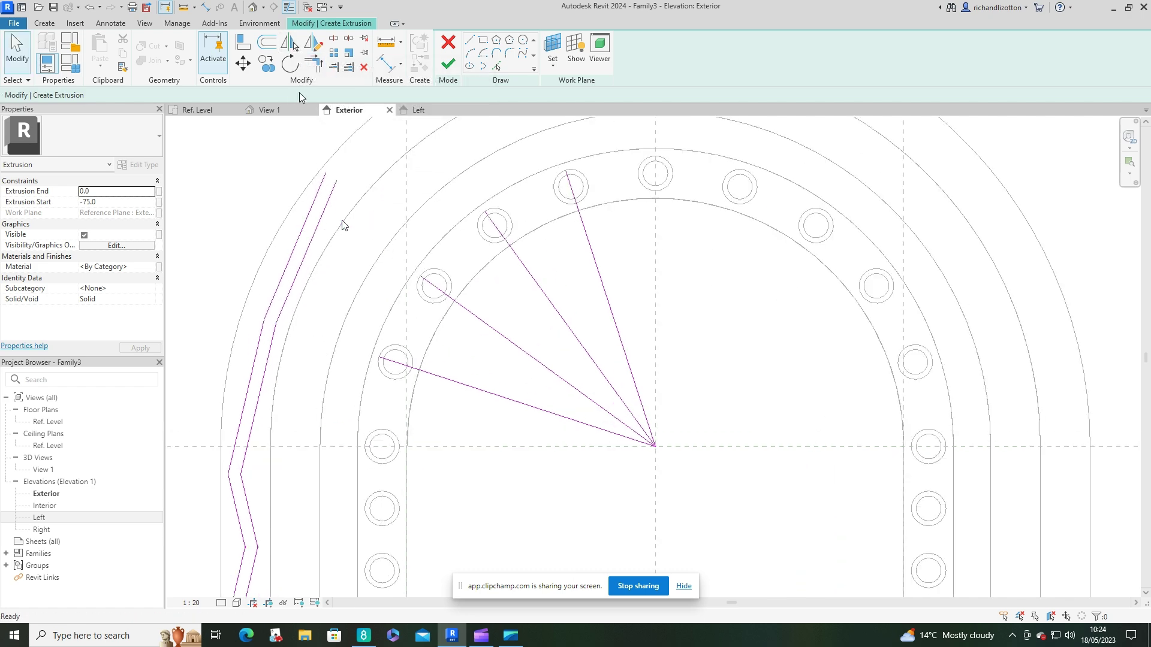
key(m)
key(m)
drag(360, 153, 308, 225)
key(Return)
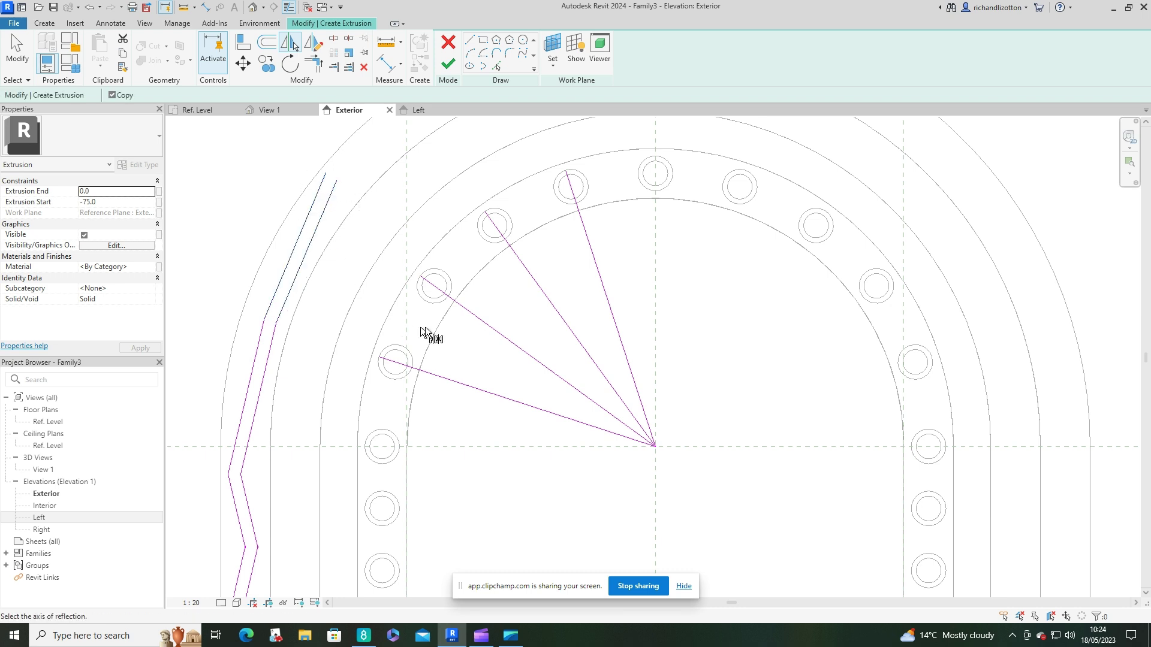
click(465, 308)
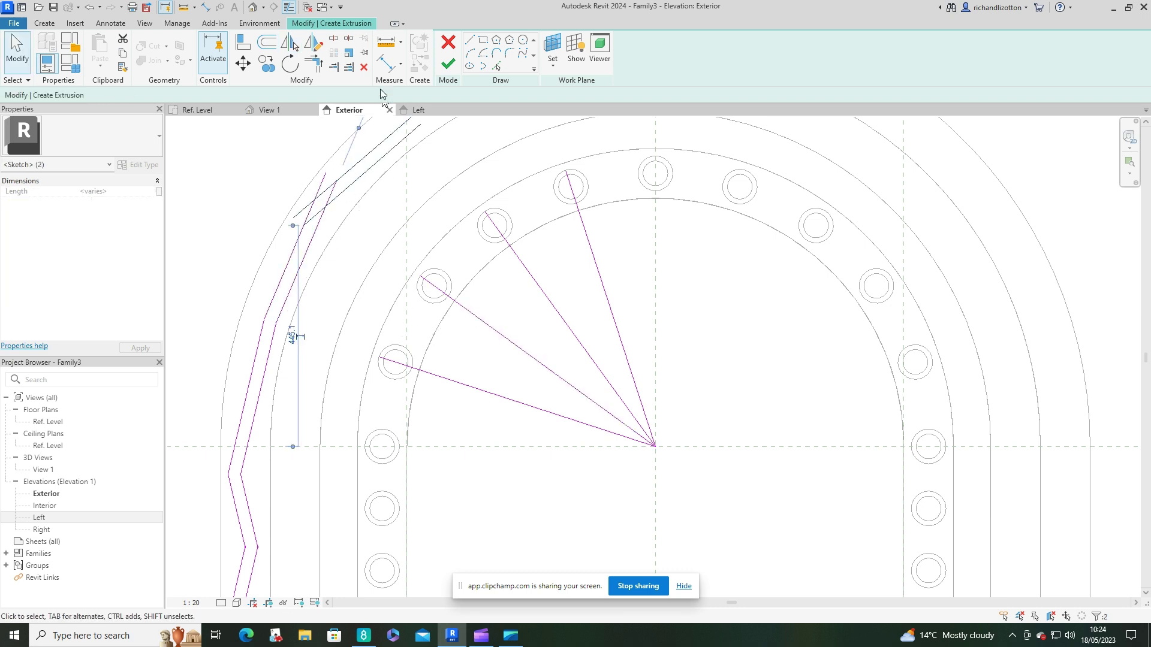
Step: Trim the inner and outer upper zigzag lines into clean corners
click(313, 63)
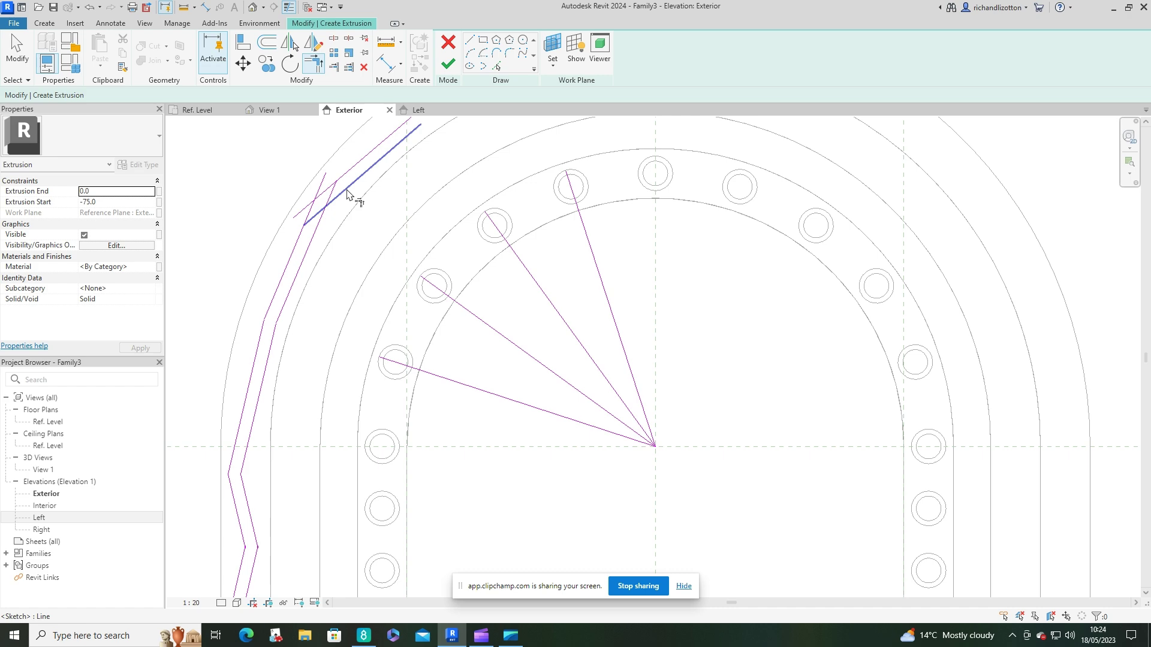
click(348, 193)
click(319, 239)
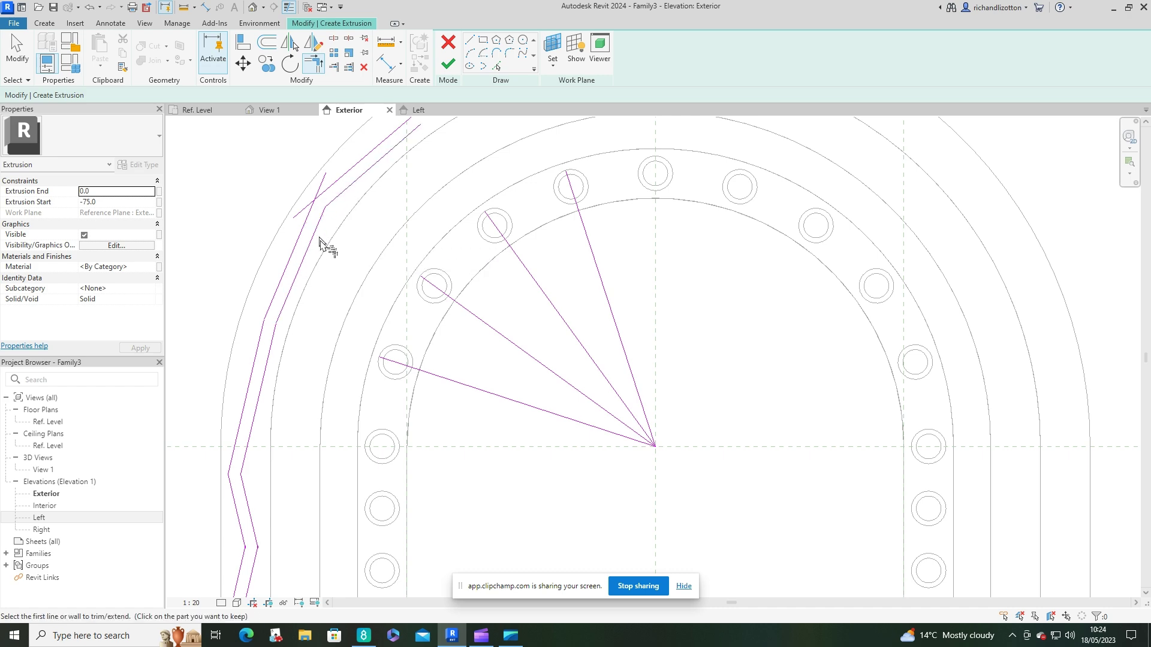
click(290, 257)
click(328, 188)
scroll(354, 305, down, 3)
scroll(411, 206, up, 2)
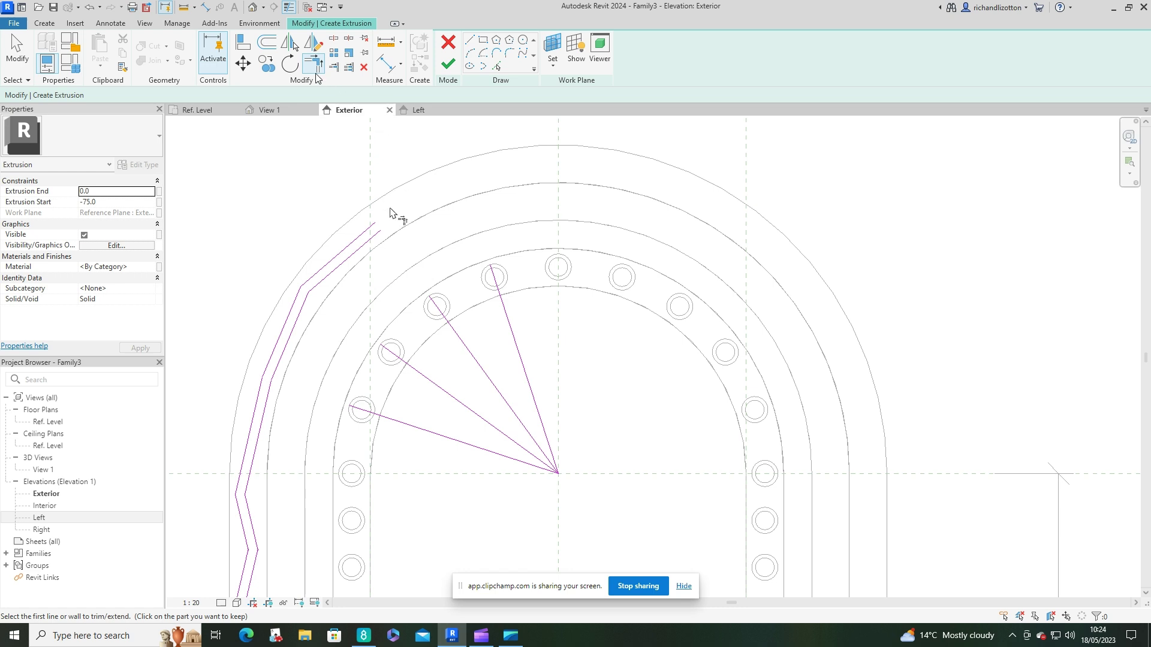
Step: Mirror the two upper zigzag segments repeatedly until they reach the arch crown
click(293, 45)
click(366, 247)
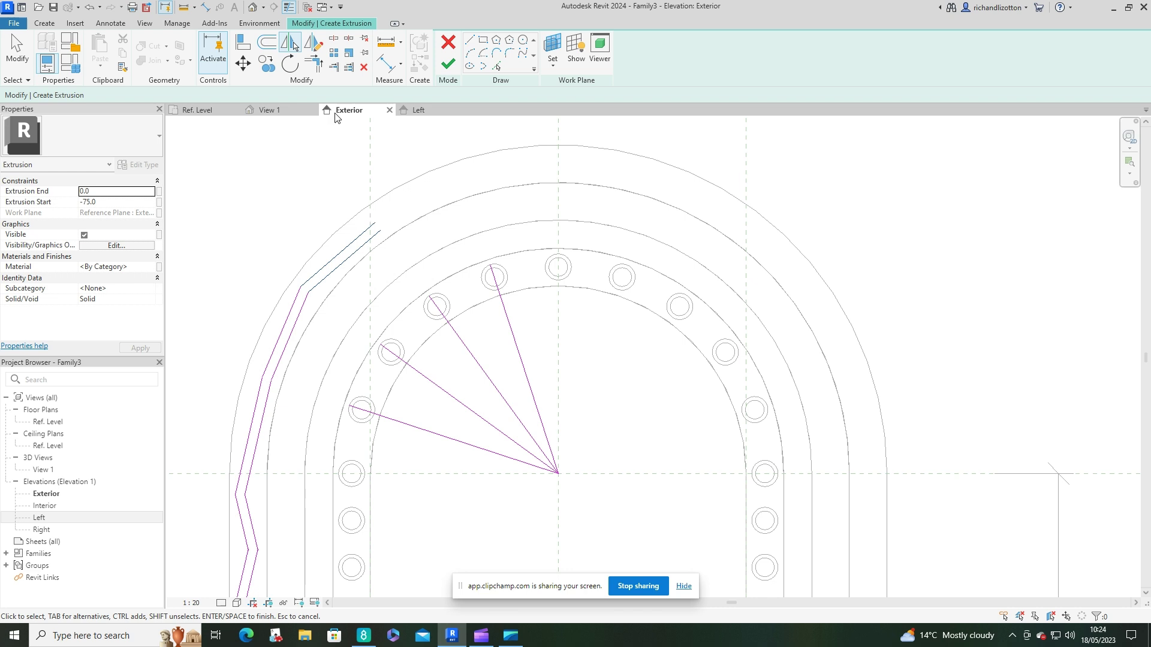
key(Return)
click(477, 366)
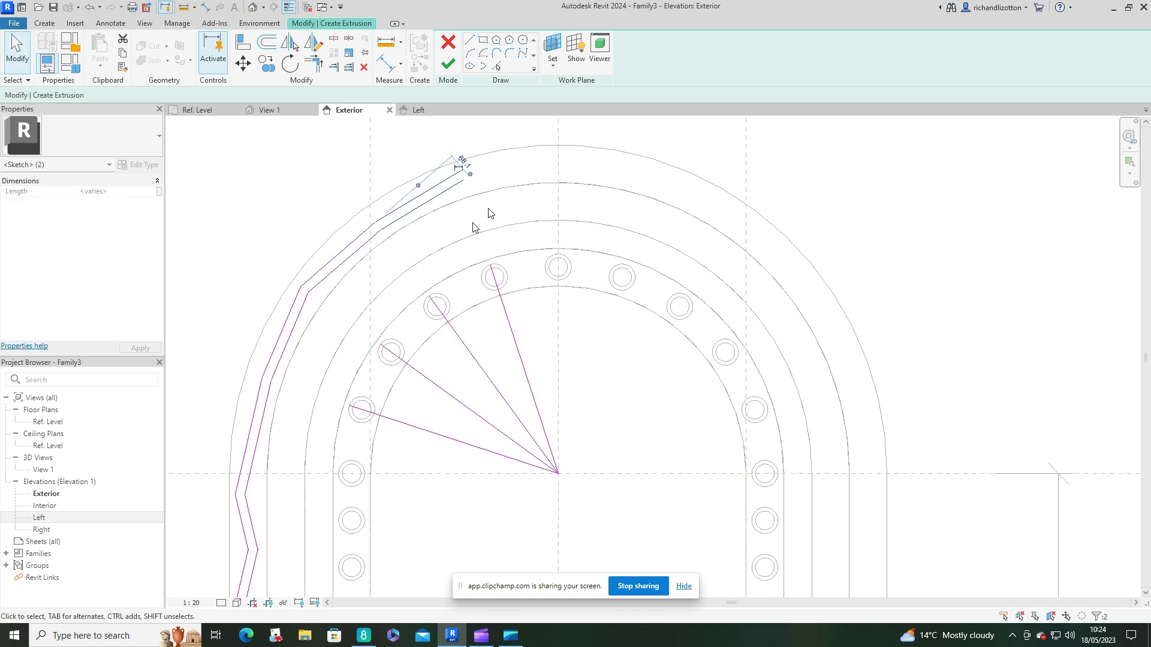
key(m)
key(m)
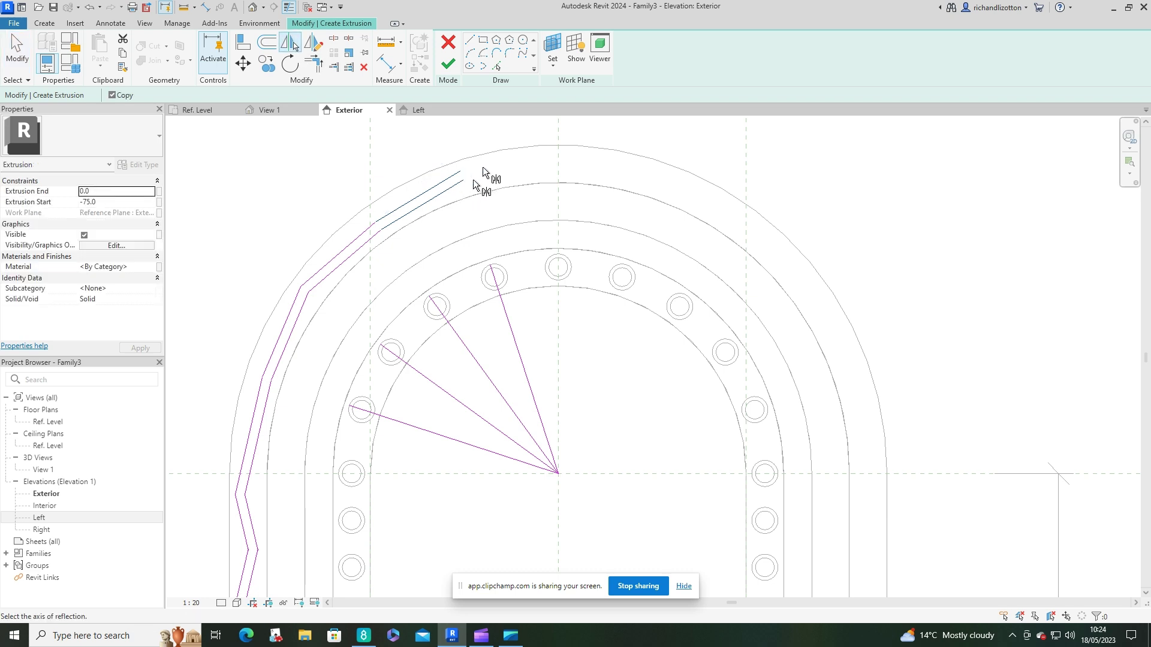
click(508, 325)
key(Escape)
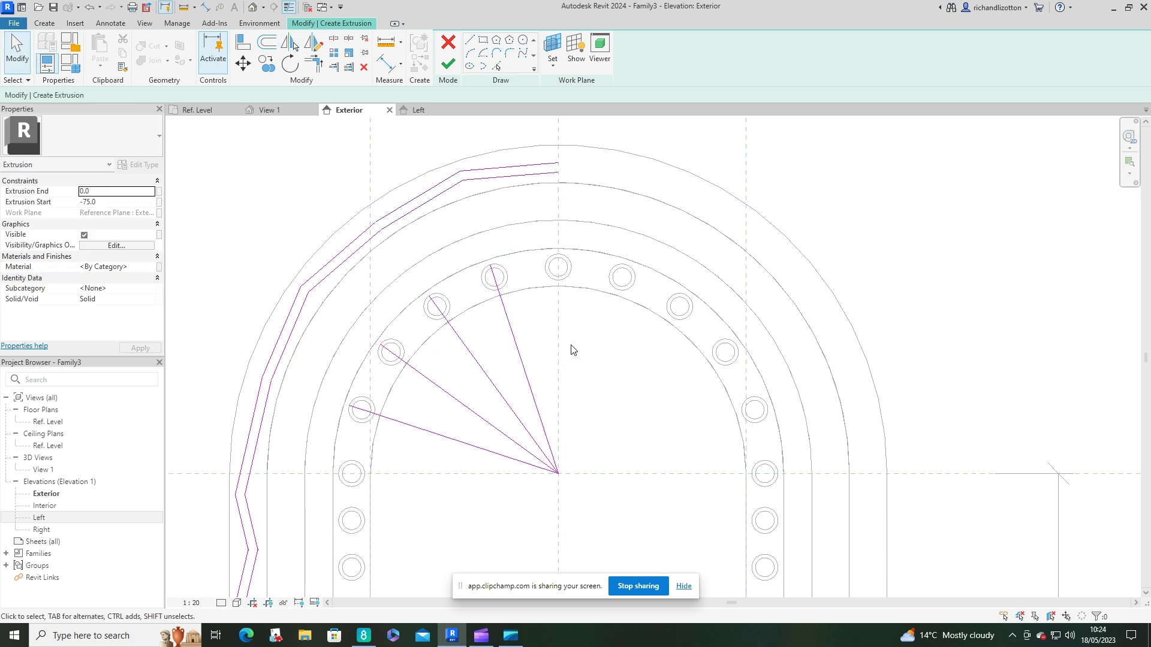
Step: Zoom out and select the fan of radial lines from the arch centre
scroll(385, 237, down, 4)
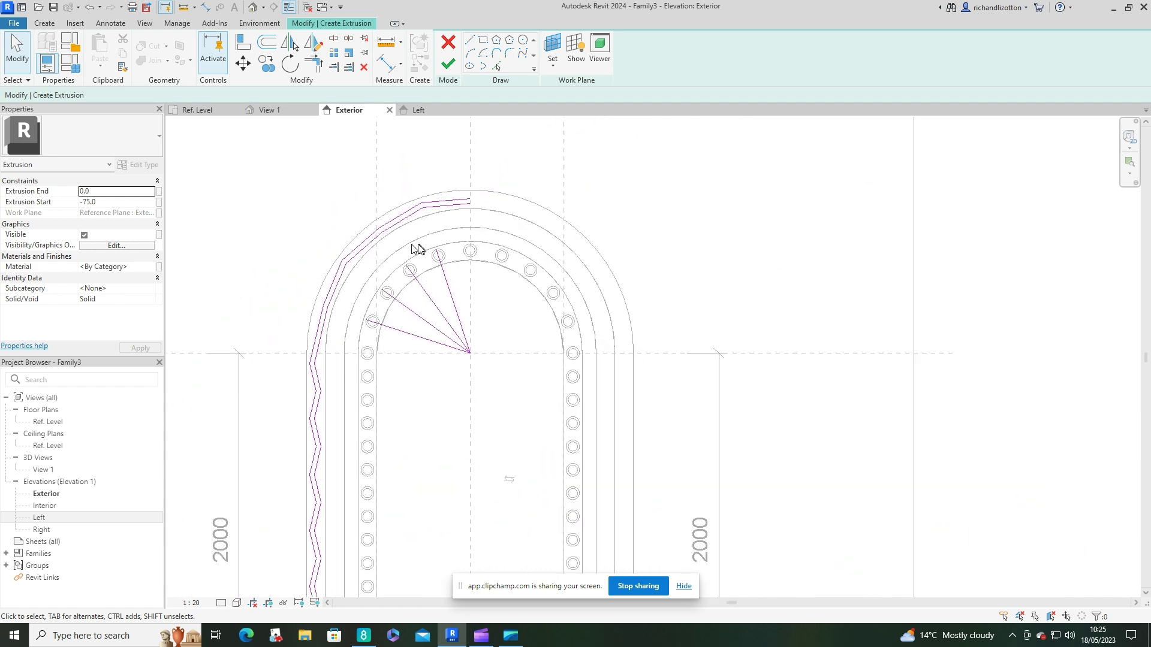
scroll(406, 247, down, 3)
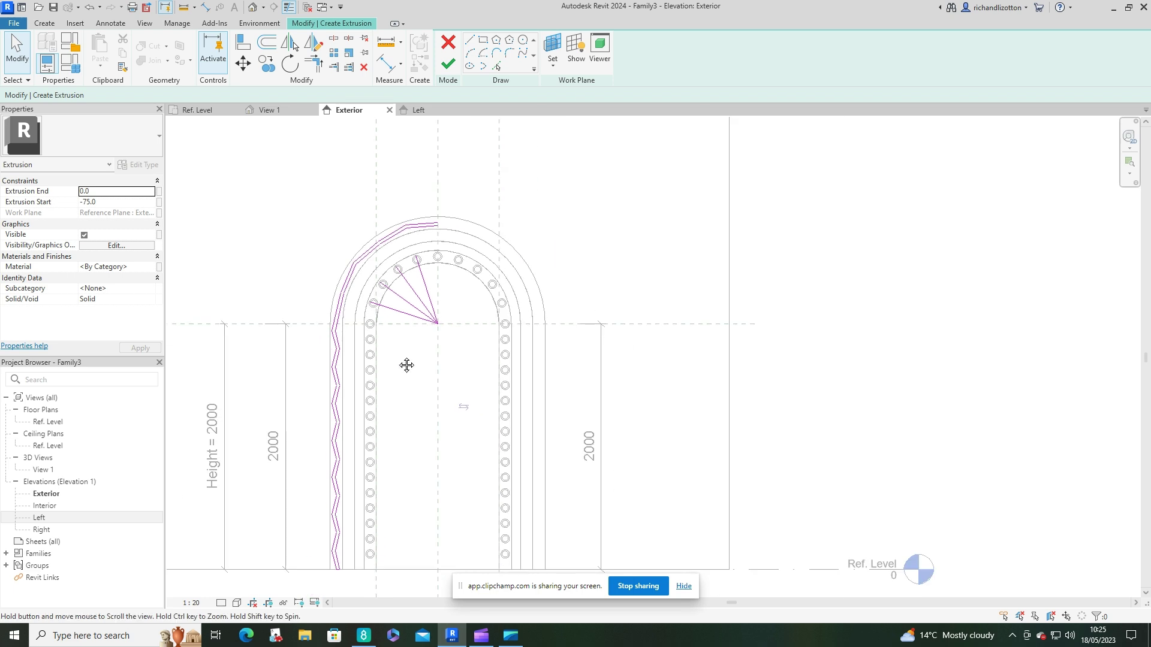
scroll(468, 277, down, 1)
drag(468, 277, 434, 322)
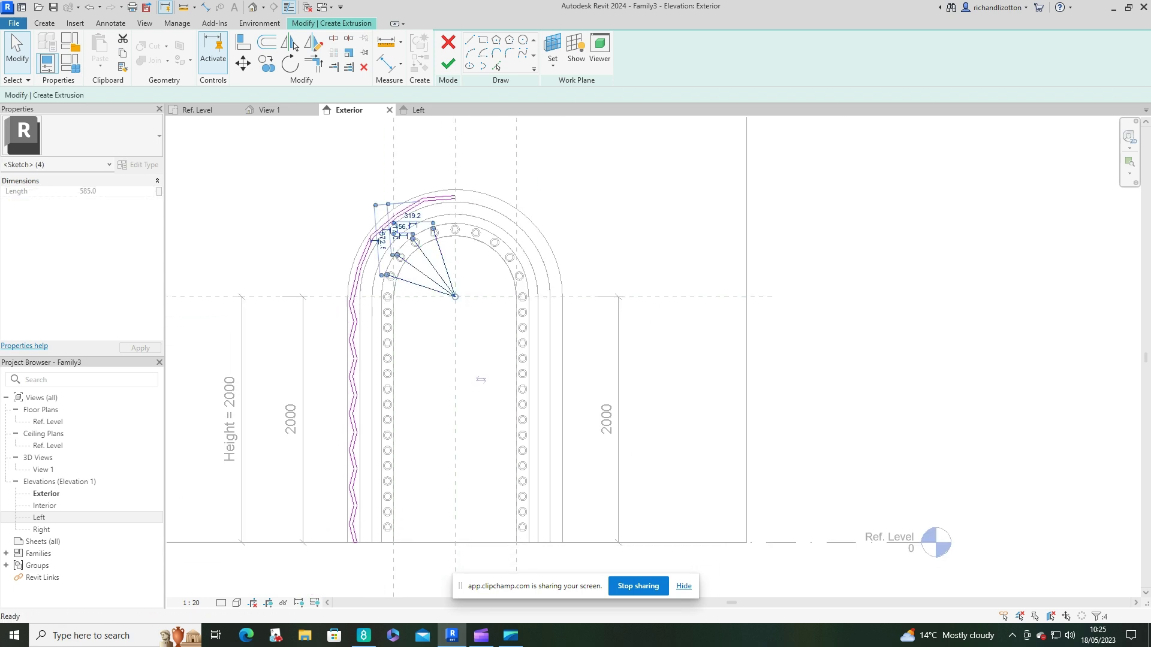
Step: Delete the radial fan lines and mirror the left zigzag profile across the centre plane
key(Delete)
mouse_move(438, 170)
mouse_down()
mouse_move(372, 240)
mouse_move(352, 539)
mouse_move(320, 560)
mouse_up()
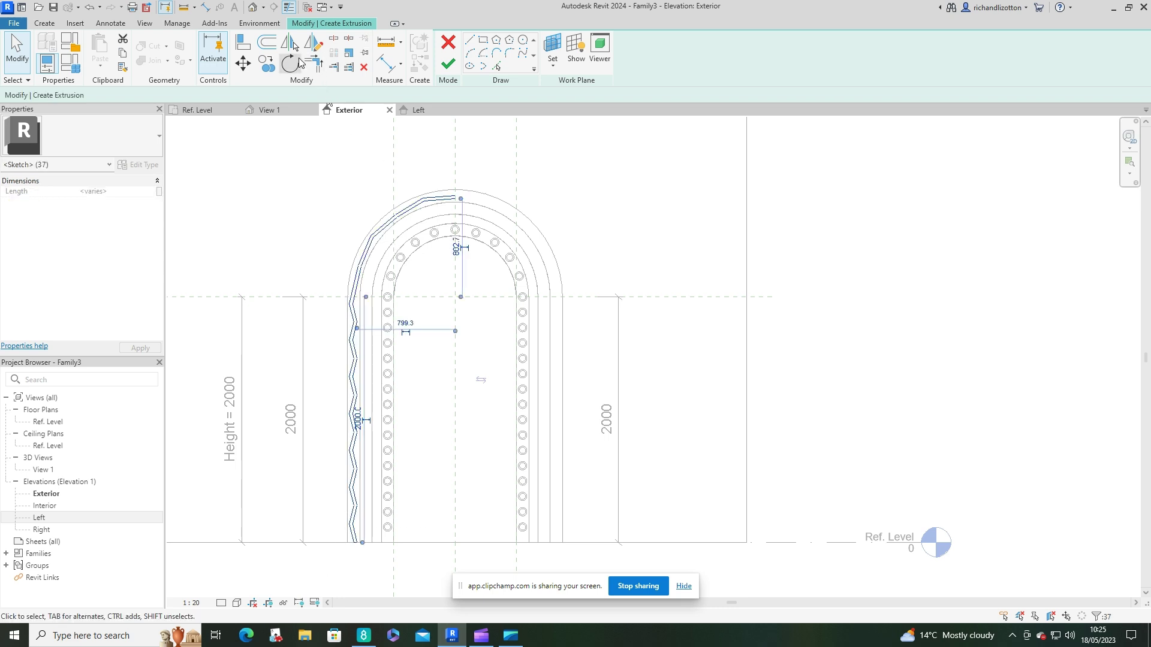
click(290, 42)
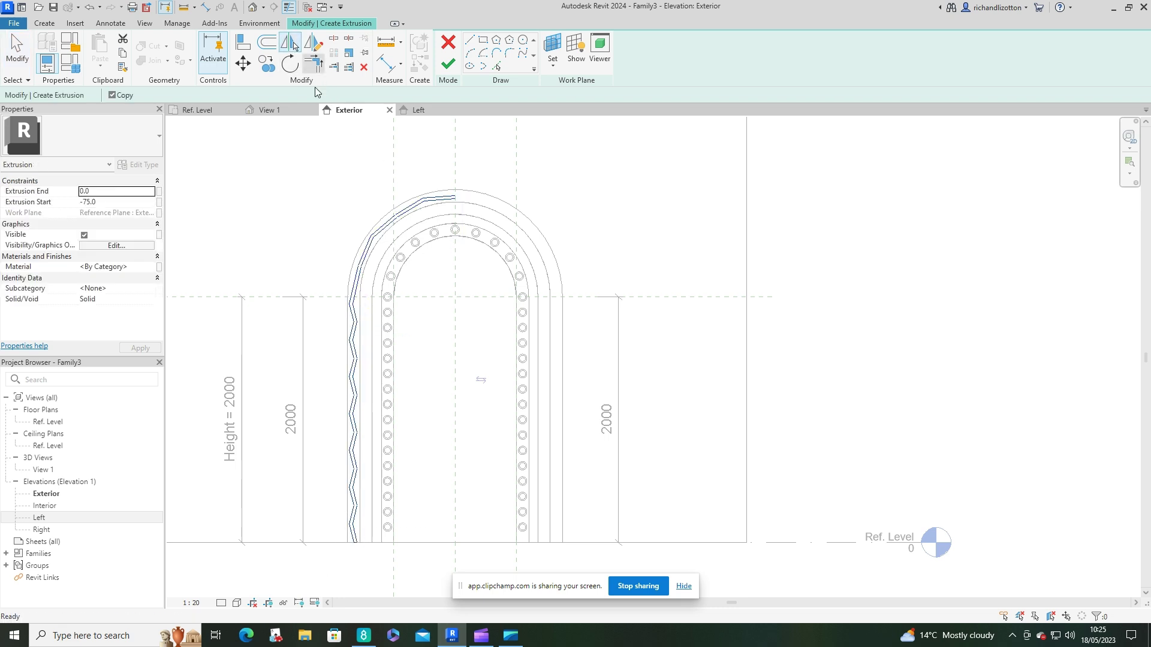
click(455, 159)
click(611, 227)
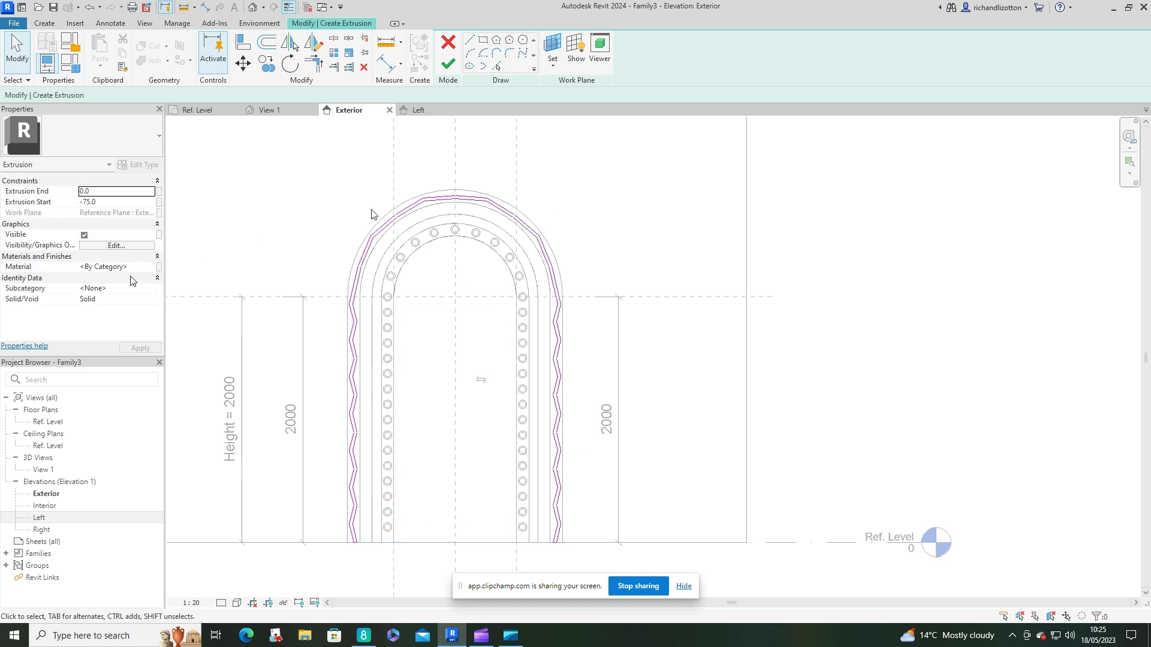
Step: Set the extrusion to Copper, Start -175 and End -100, then finish the sketch
click(150, 269)
click(154, 267)
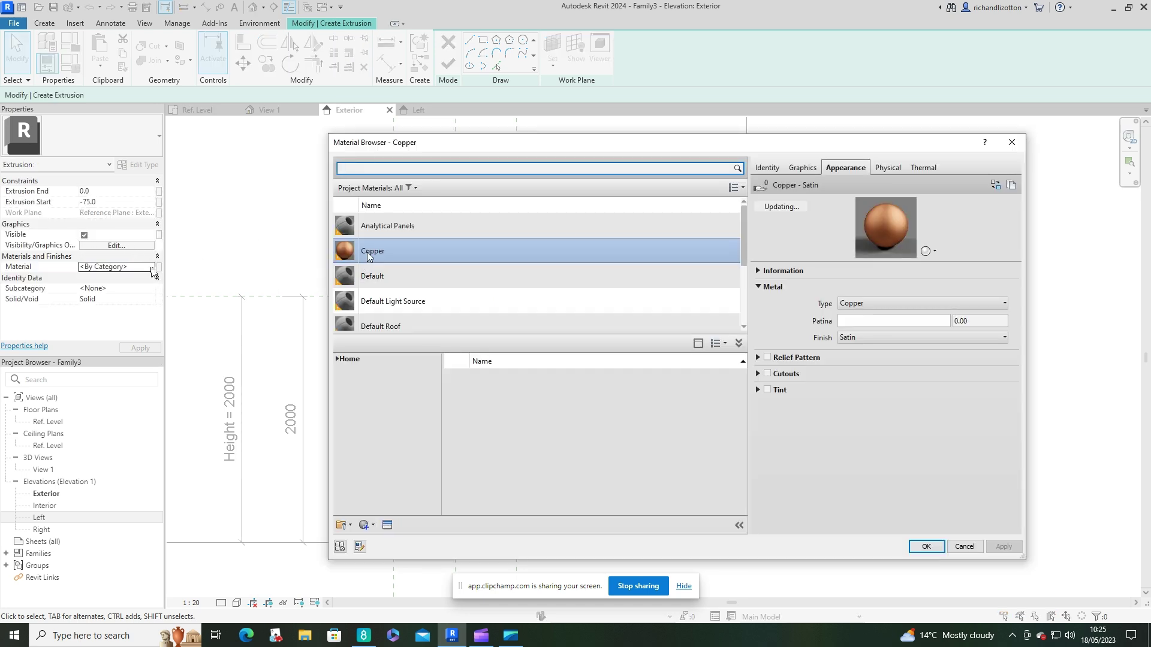
click(926, 547)
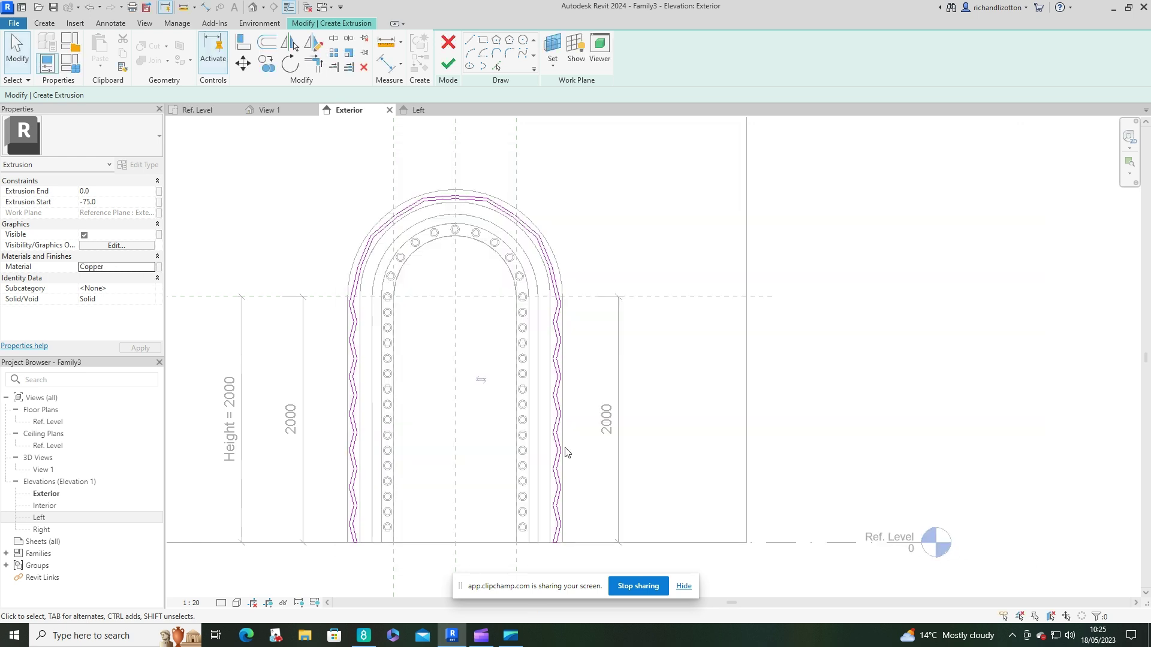
click(87, 202)
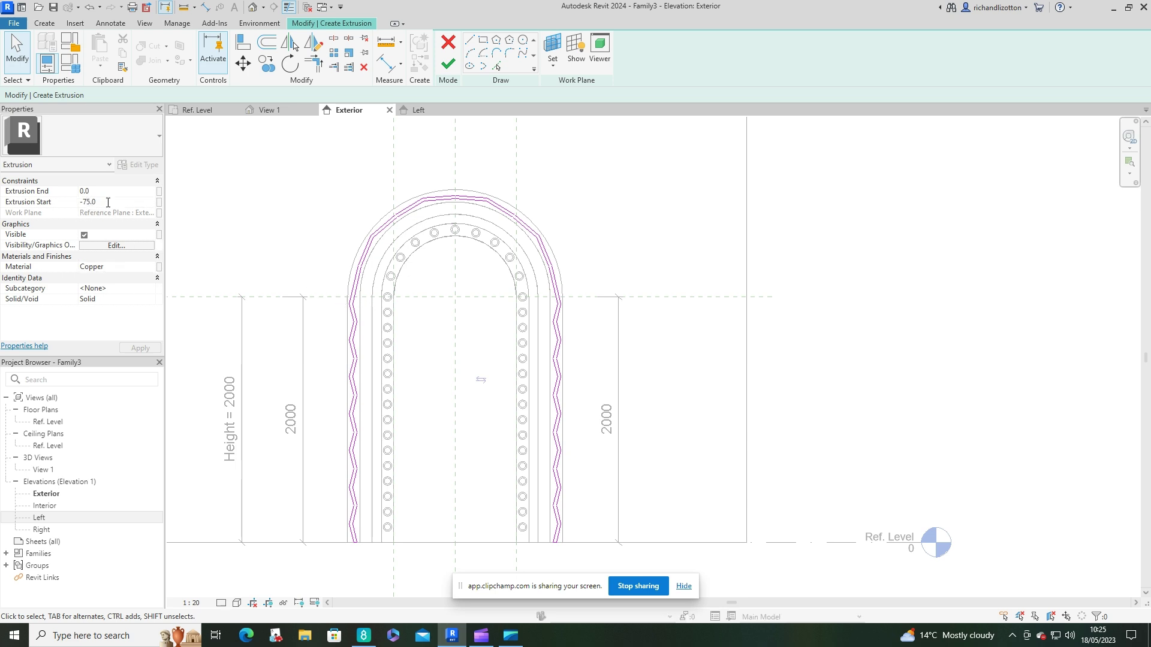
text(1)
click(95, 191)
double_click(93, 191)
key(Return)
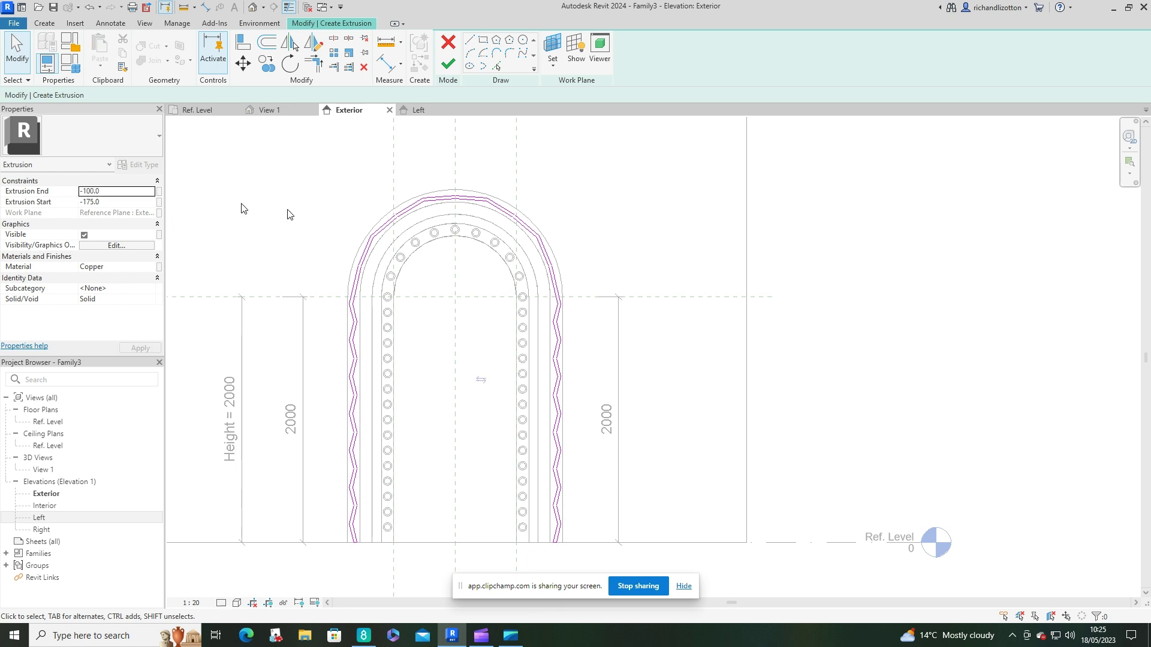
click(448, 64)
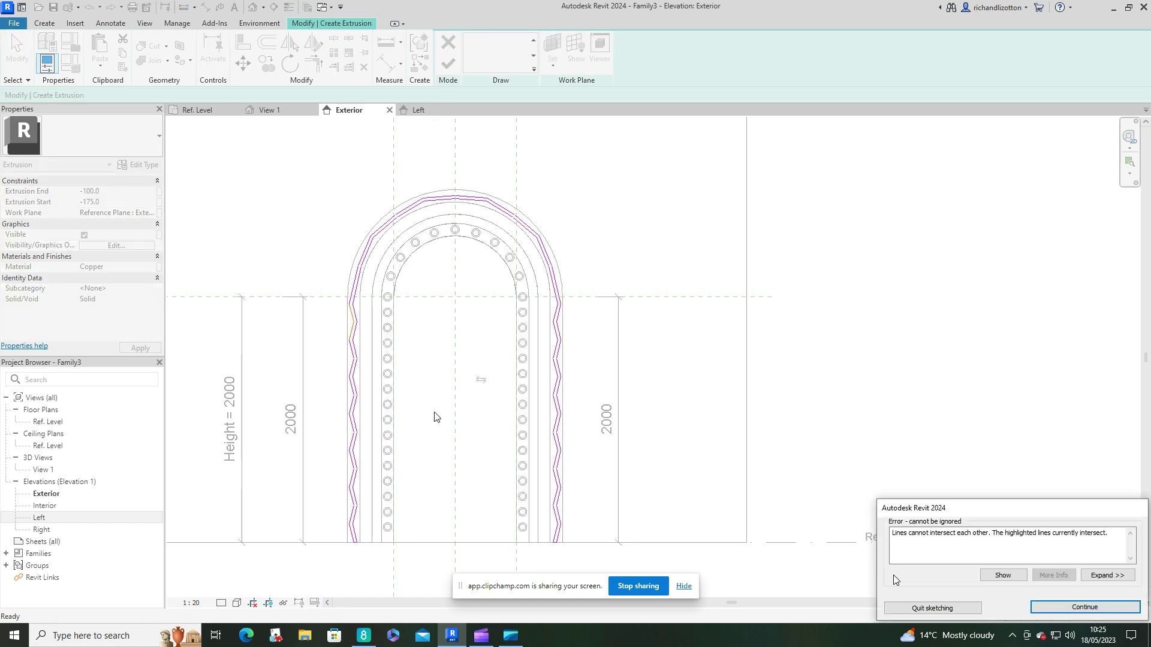
Step: Continue past the intersecting-lines error and corner the crossing zigzag lines on the left jamb
scroll(357, 324, up, 4)
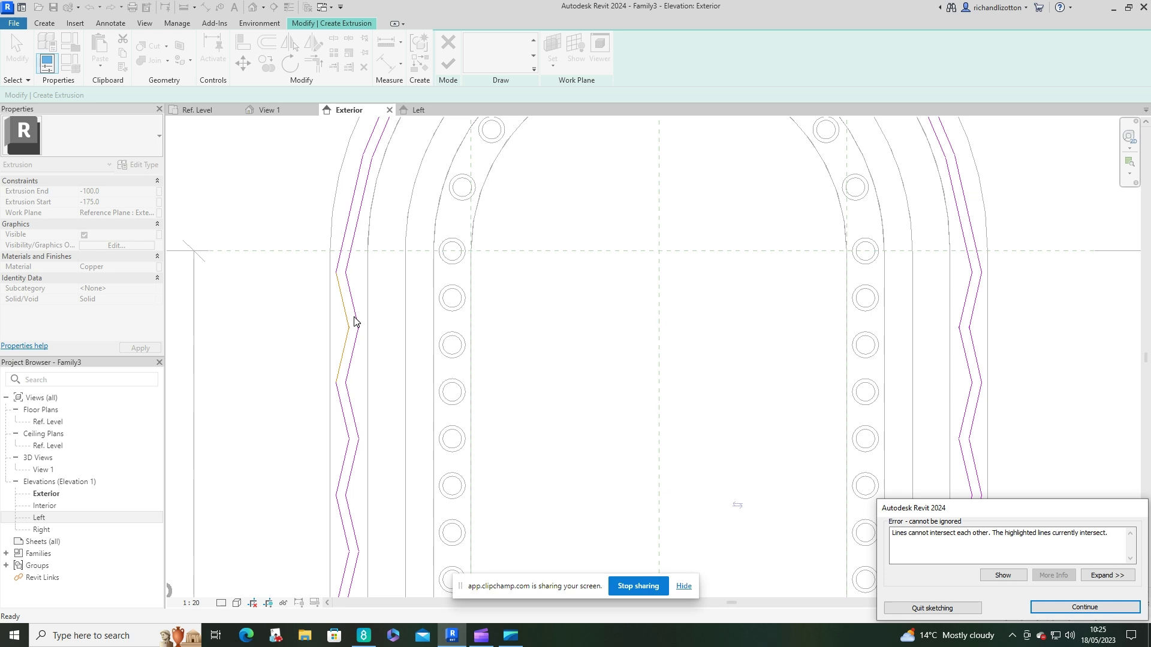
scroll(354, 322, up, 3)
scroll(337, 356, up, 3)
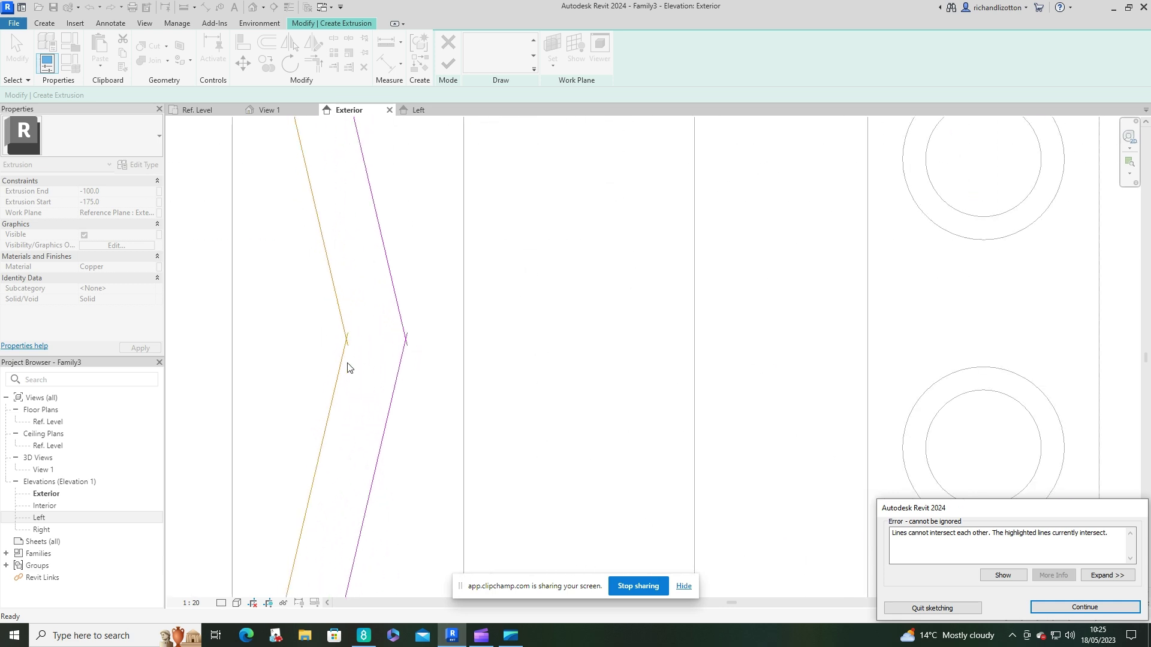
click(1089, 612)
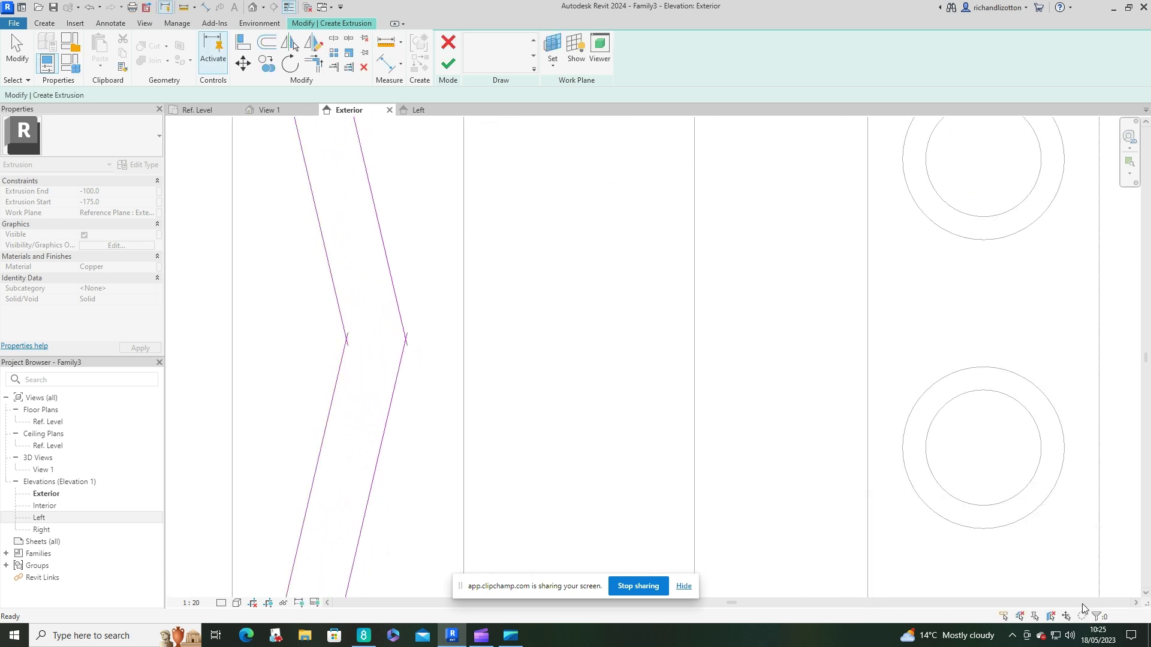
click(313, 68)
click(339, 303)
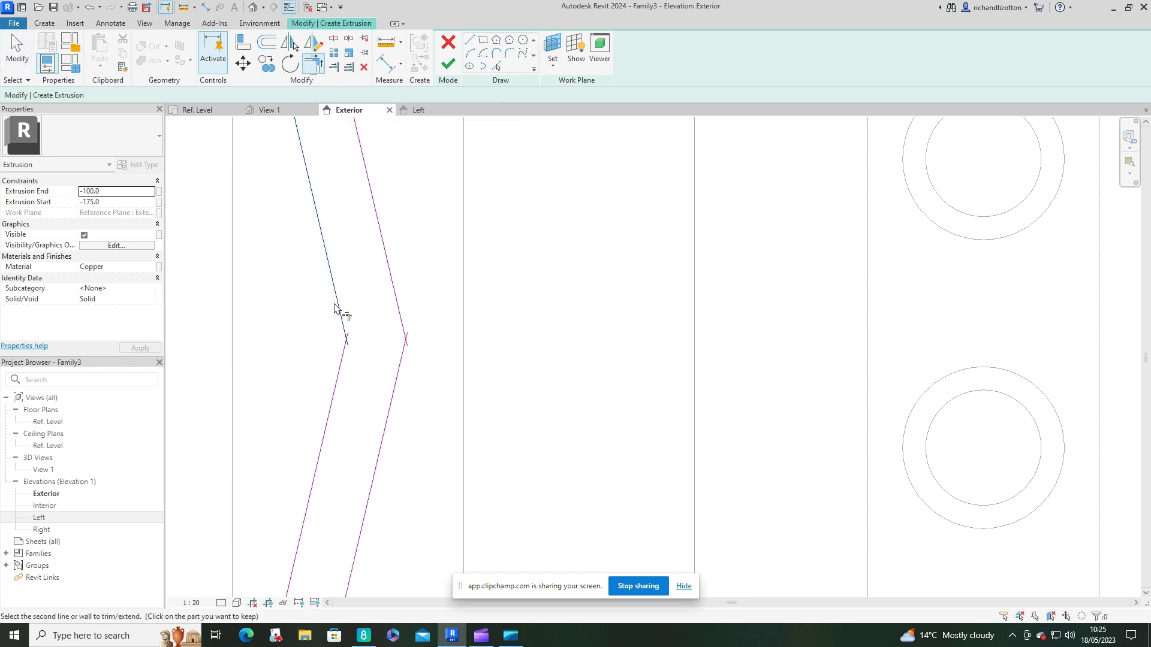
click(340, 371)
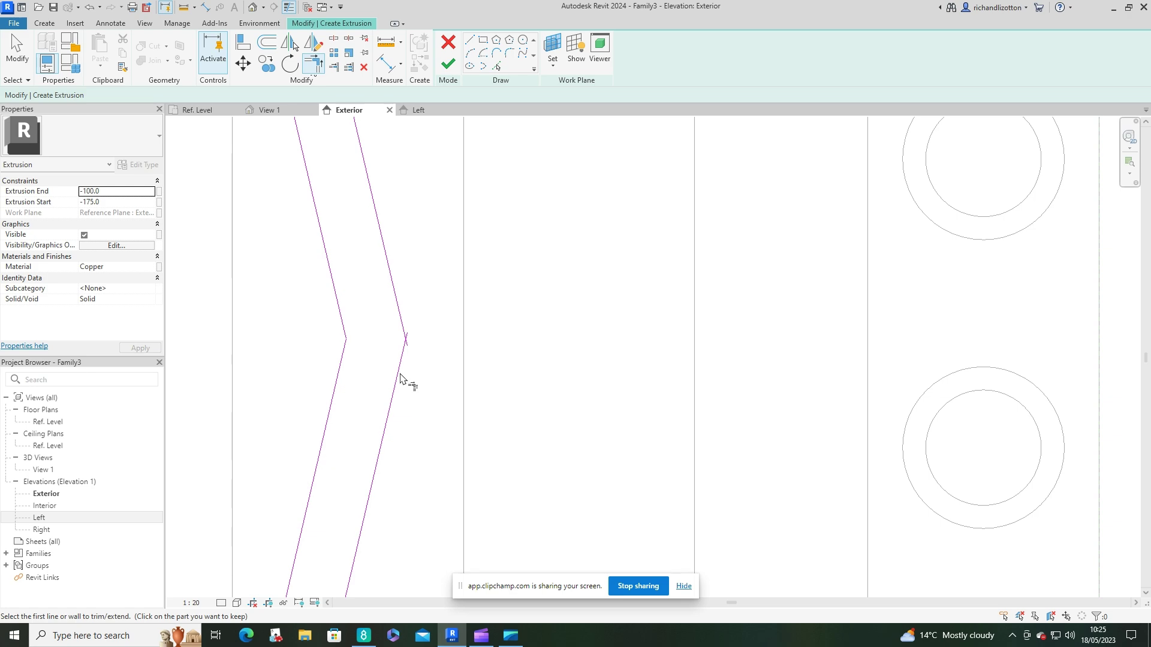
click(400, 379)
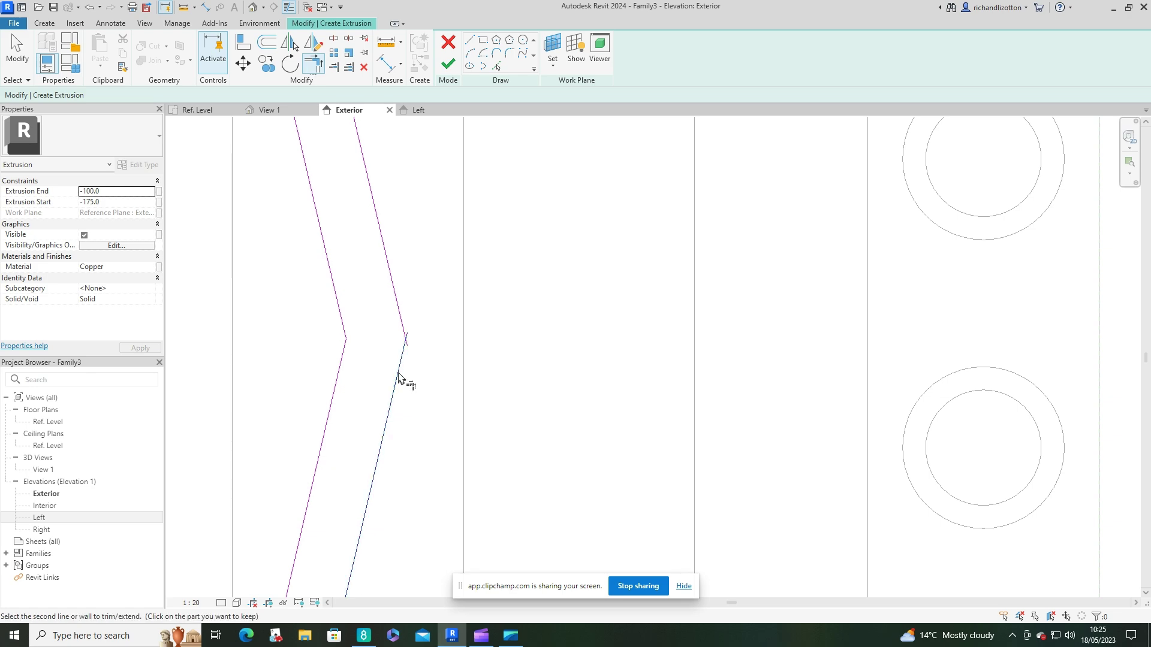
click(400, 317)
Step: Corner the crossing zigzag lines along the right jamb
scroll(403, 321, down, 5)
scroll(829, 336, up, 3)
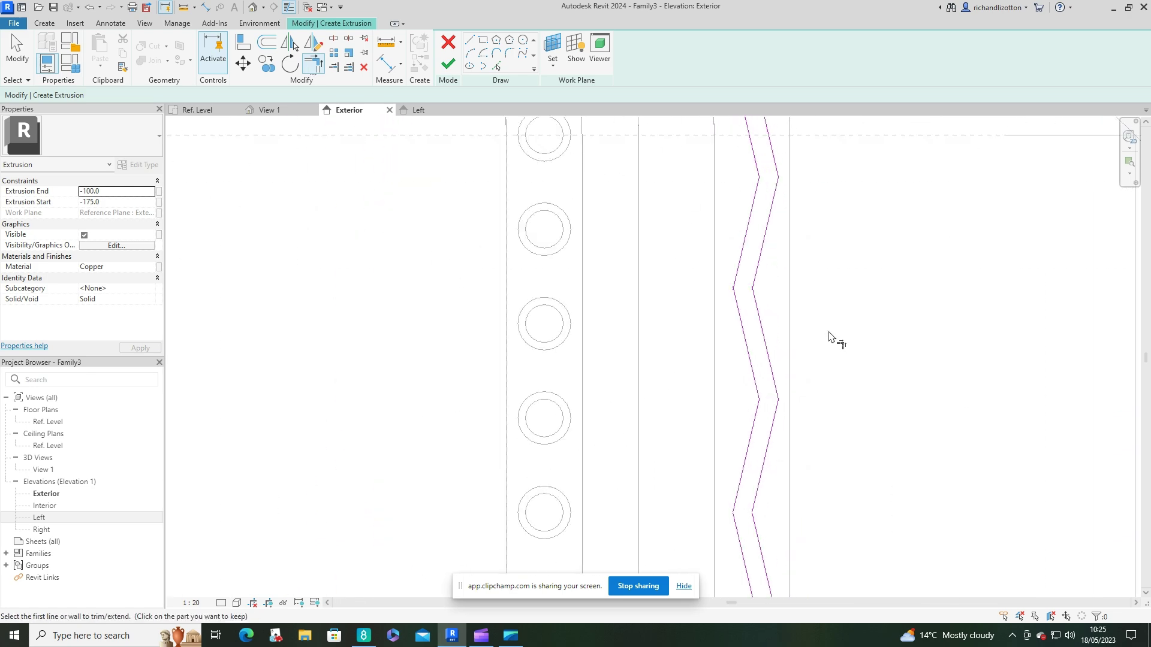
scroll(821, 354, up, 4)
middle_drag(664, 177, 646, 334)
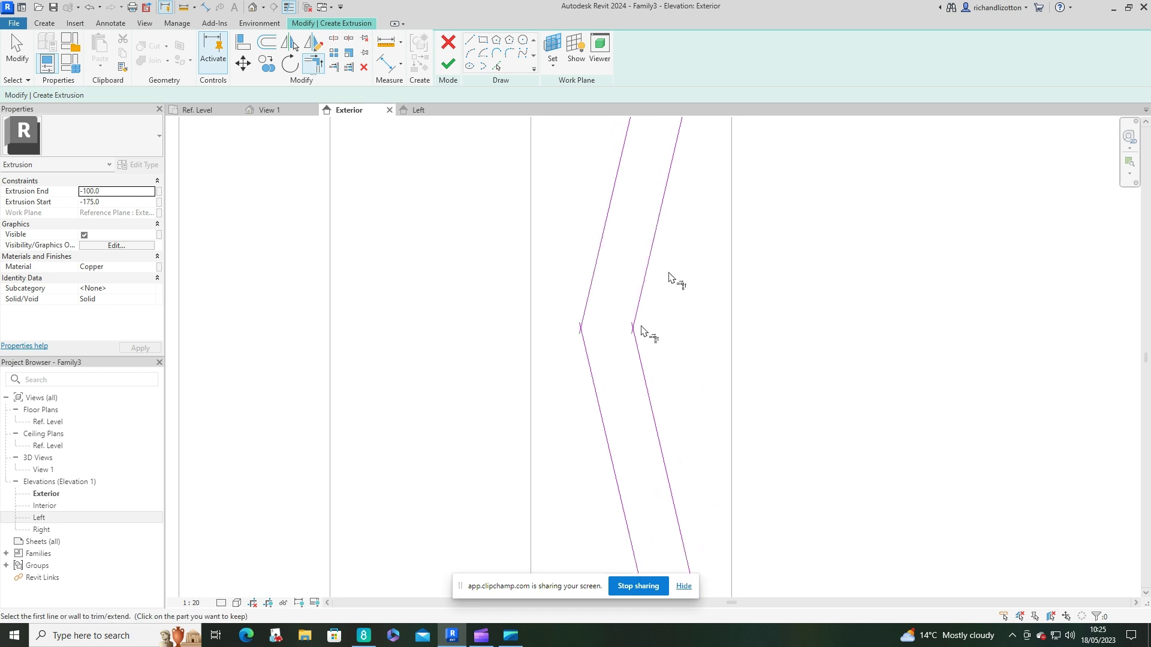
click(646, 271)
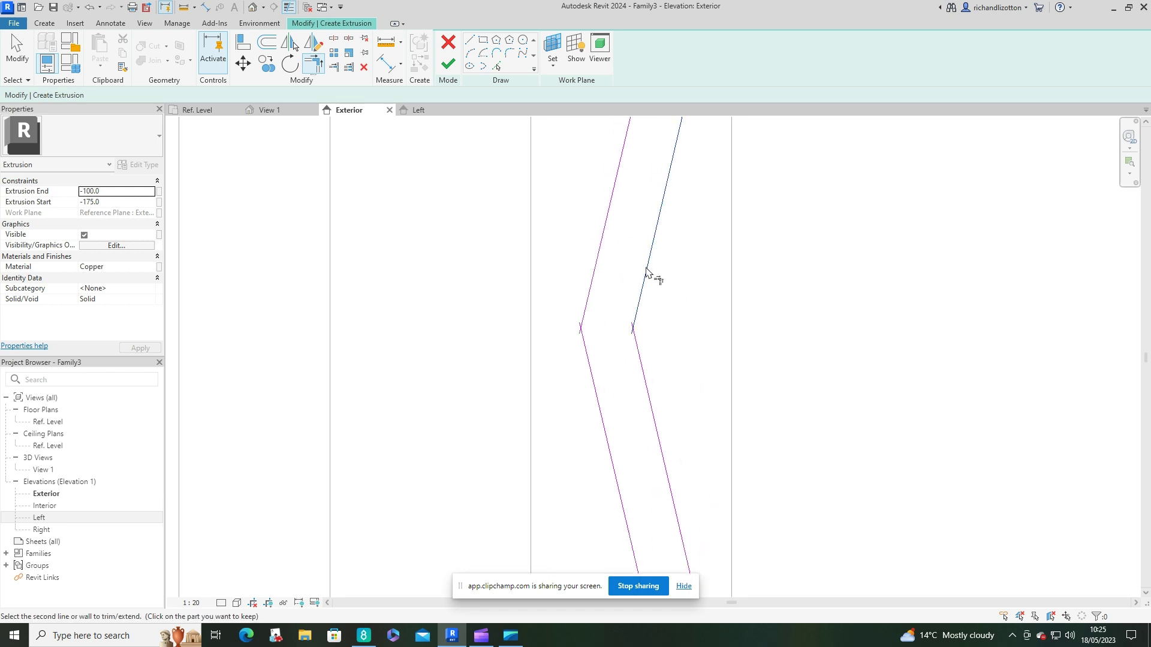
click(645, 370)
click(587, 322)
click(596, 377)
scroll(621, 395, down, 3)
scroll(620, 396, down, 2)
scroll(465, 329, up, 2)
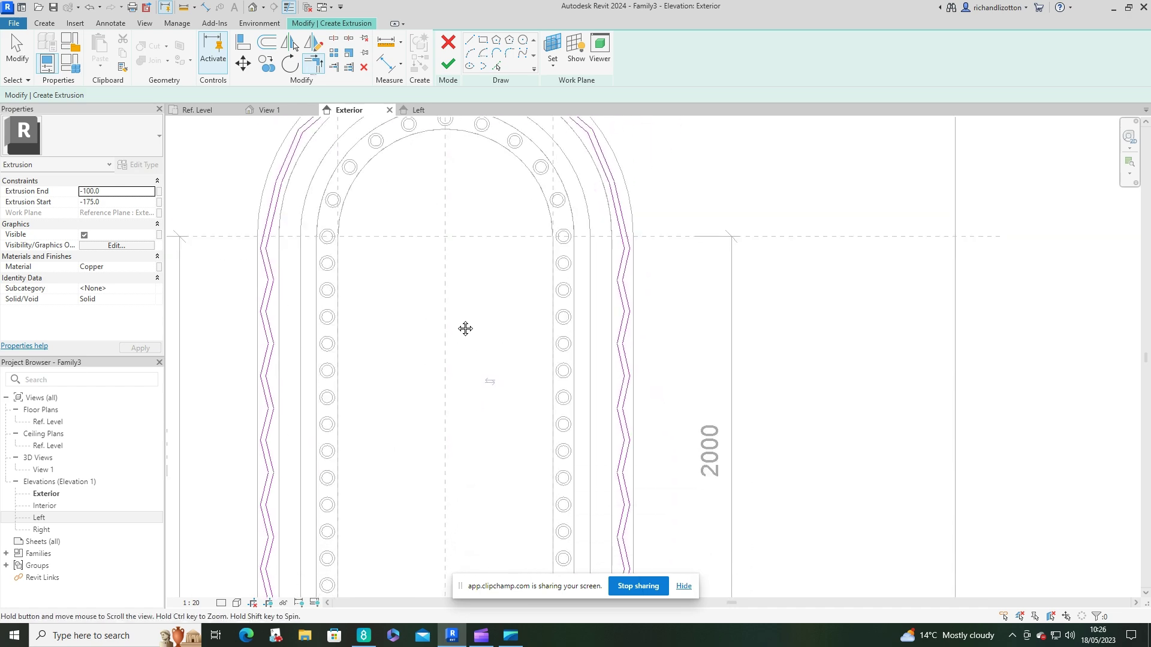
scroll(460, 324, up, 1)
scroll(456, 319, down, 2)
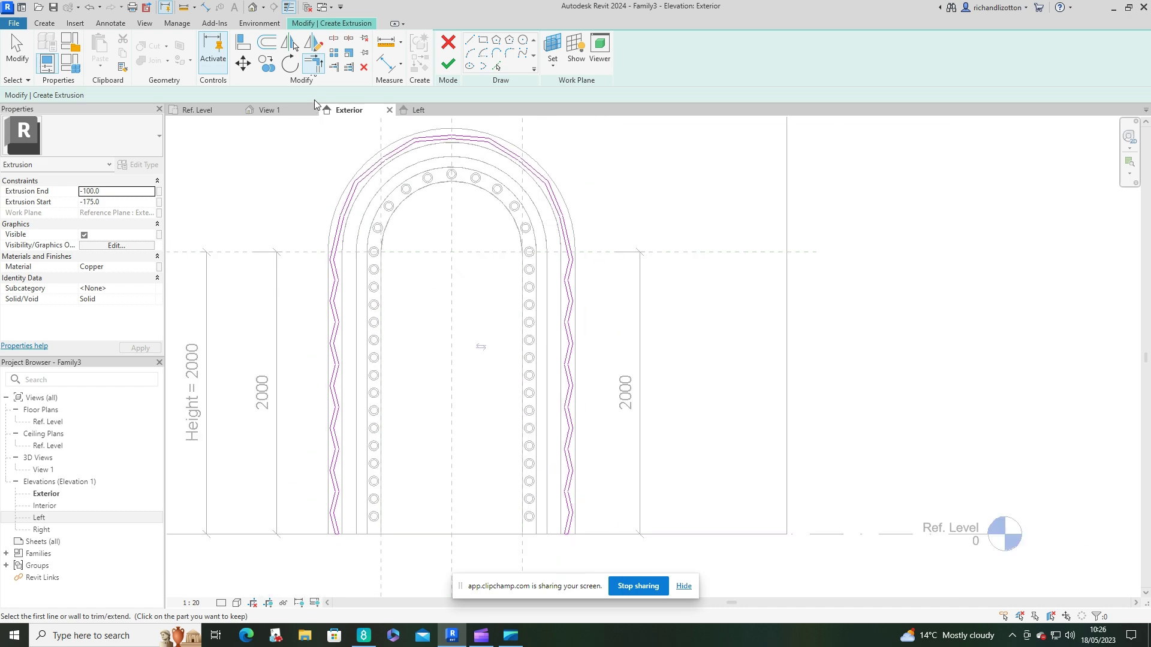
Step: Build the copper zigzag extrusion, orbit it in the 3D view, and show the Create tools
click(448, 63)
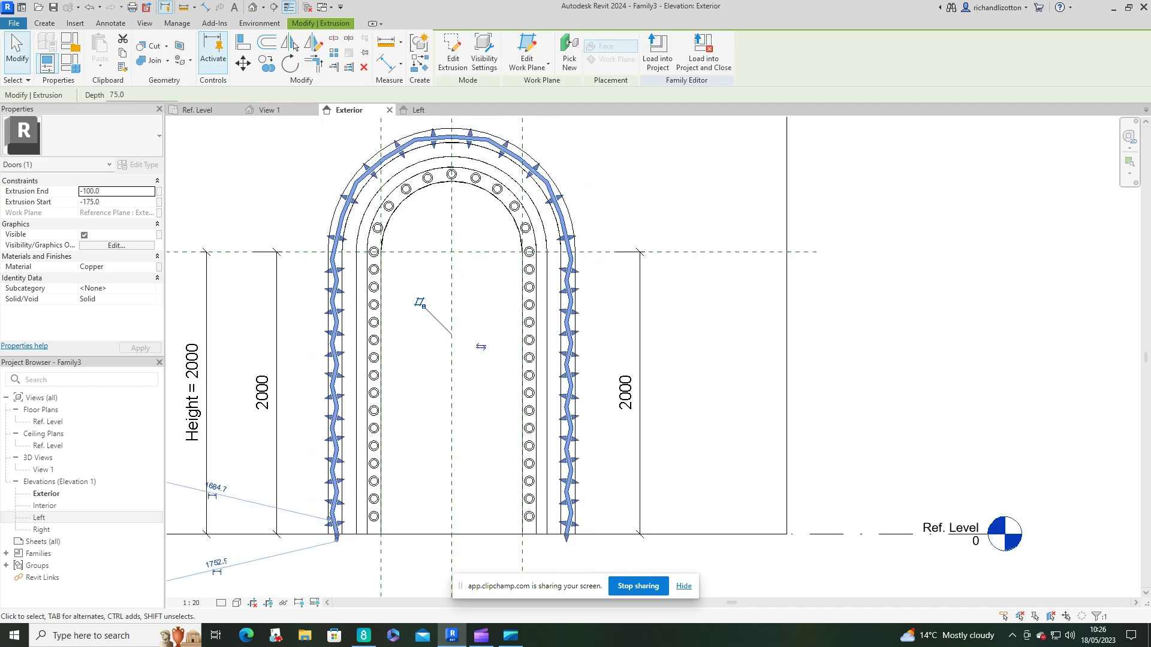
click(268, 110)
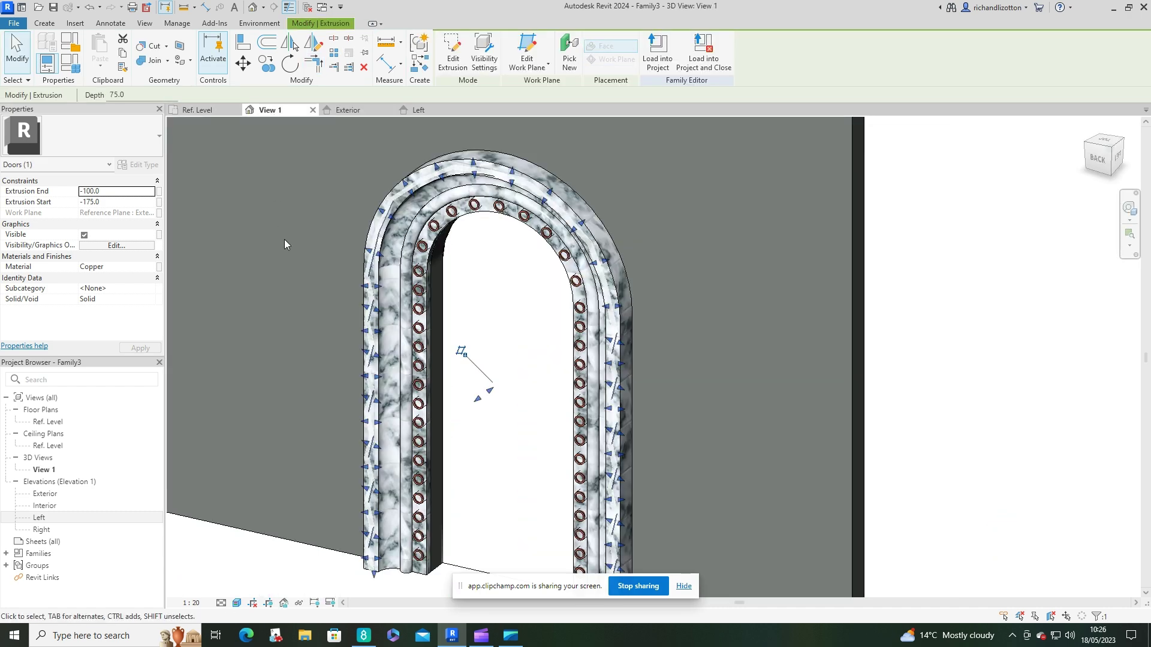
click(907, 307)
shift+middle_drag(725, 357, 695, 354)
shift+middle_drag(540, 407, 564, 373)
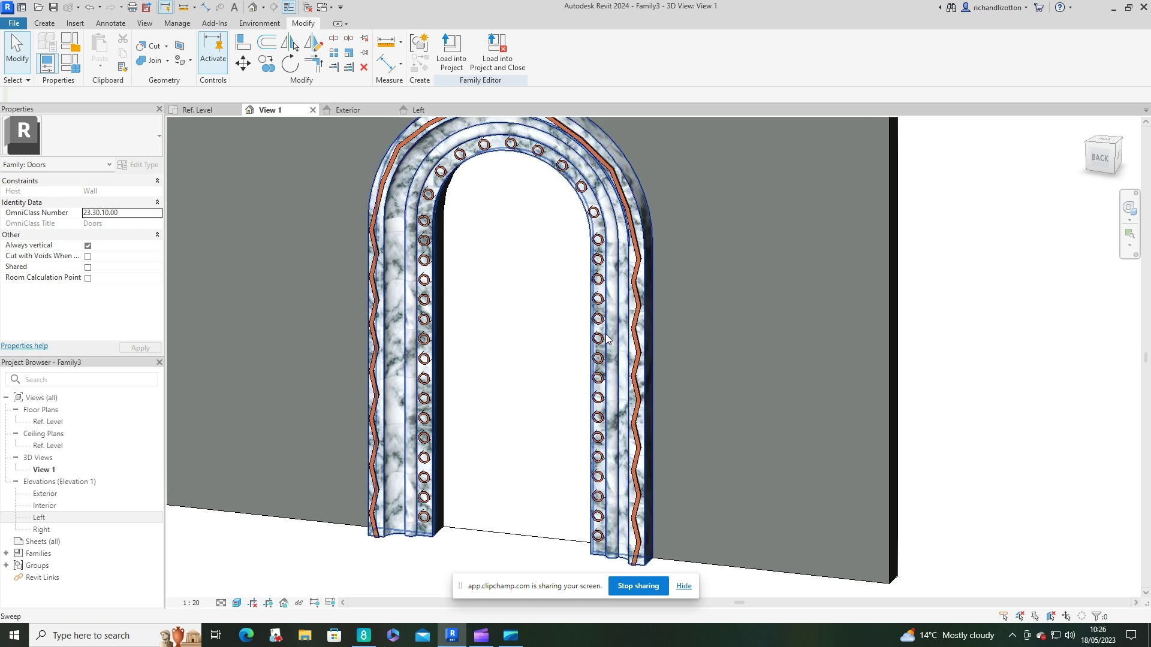
click(46, 24)
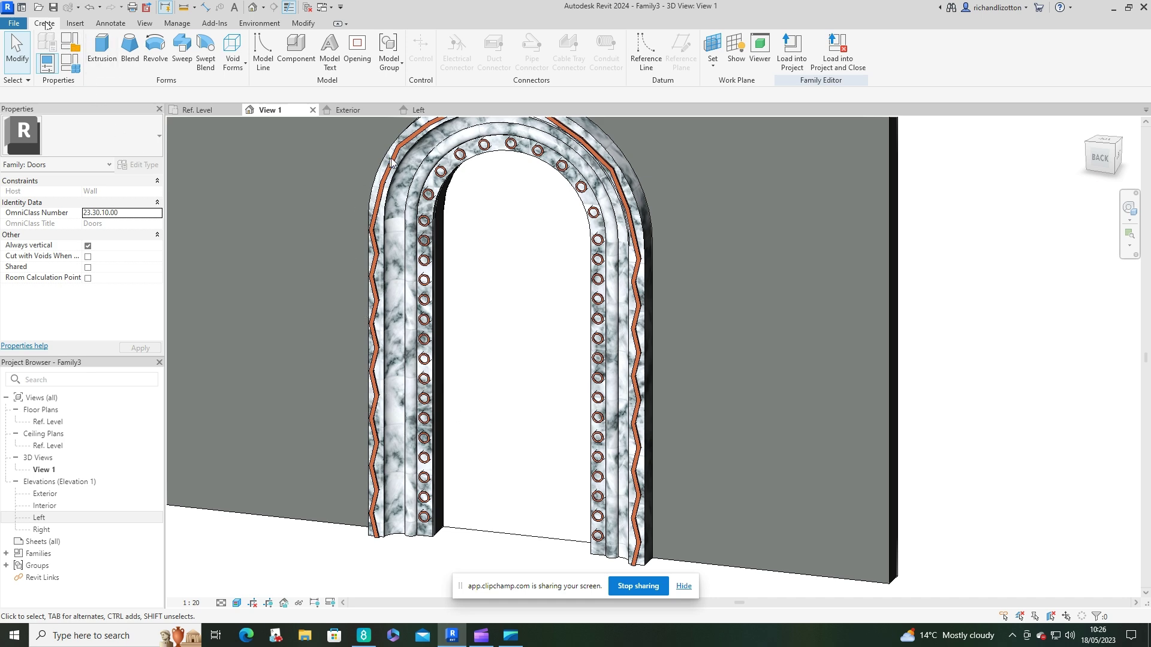